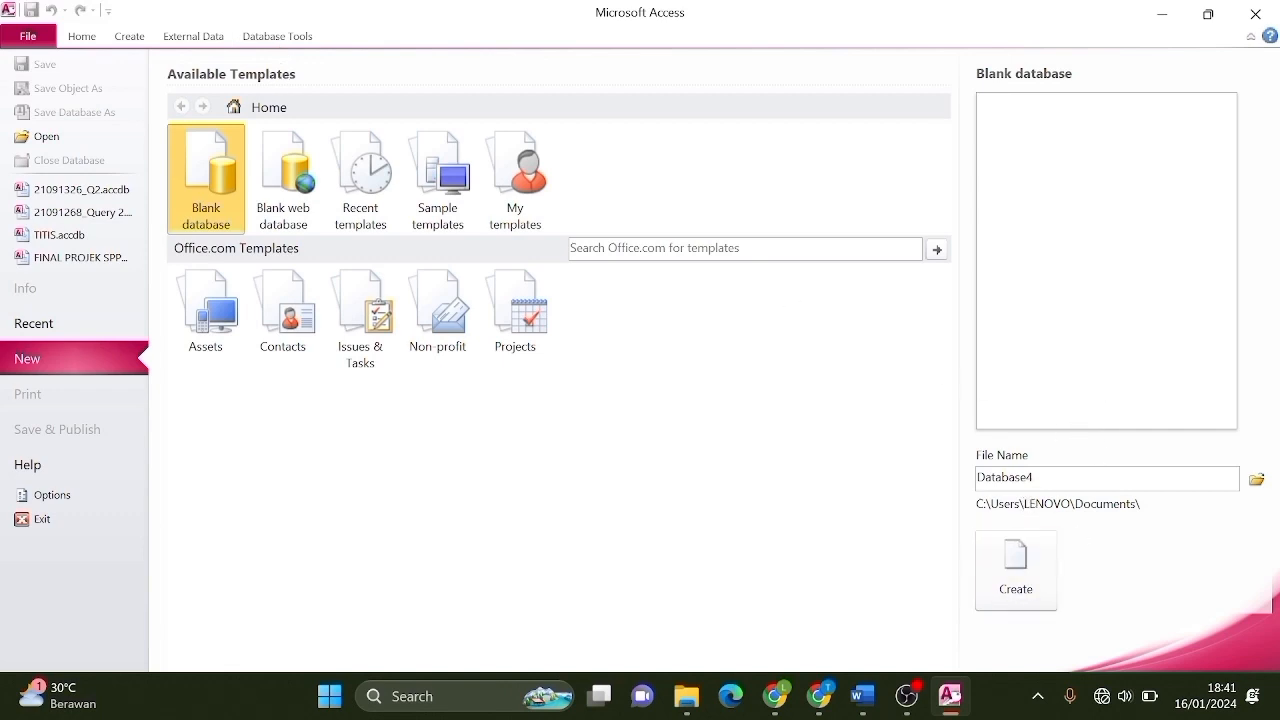
Name the new blank database UASSPPD, set its location to Downloads, and create it.
click(1050, 478)
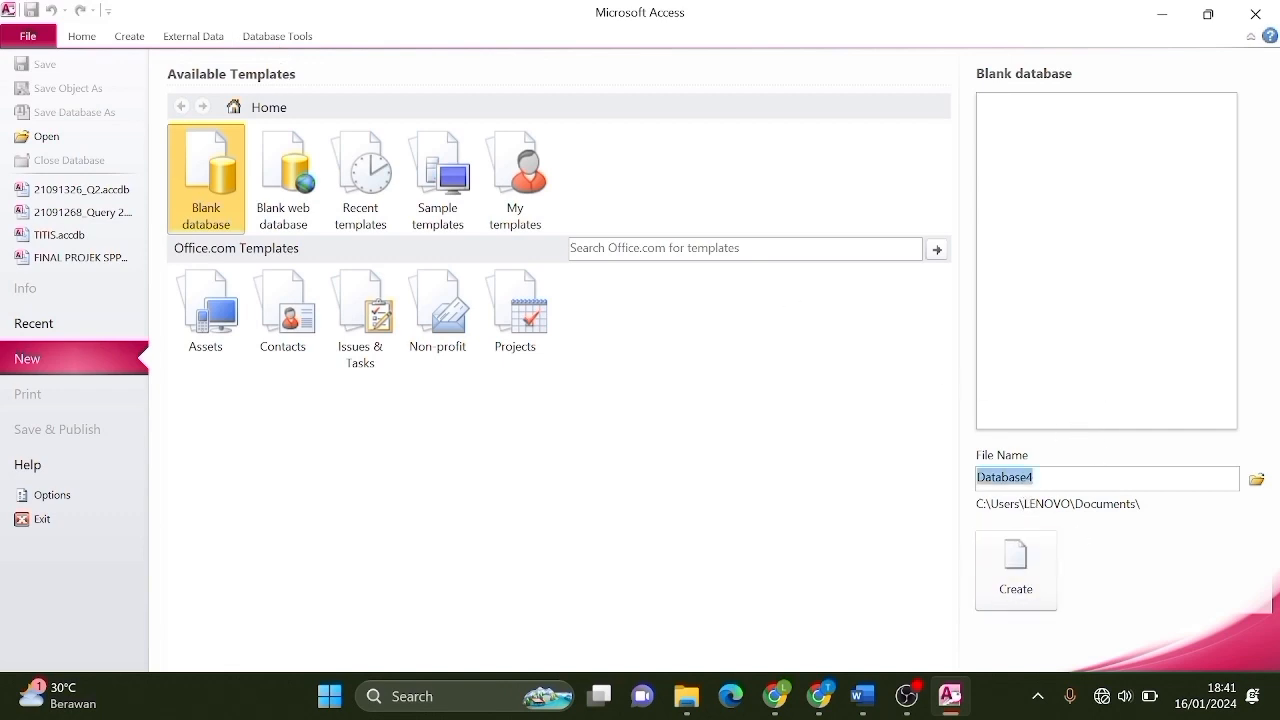
key(BackSpace)
key(Caps_Lock)
text(UASSPPD)
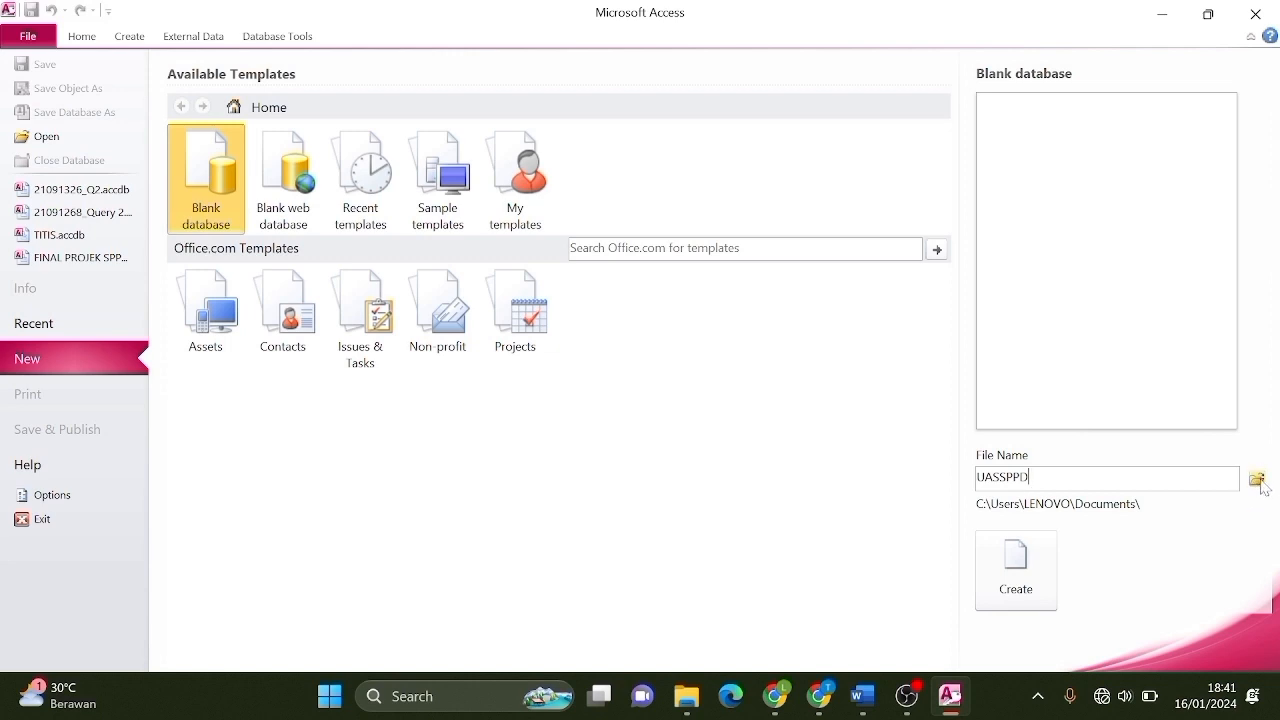
click(1258, 480)
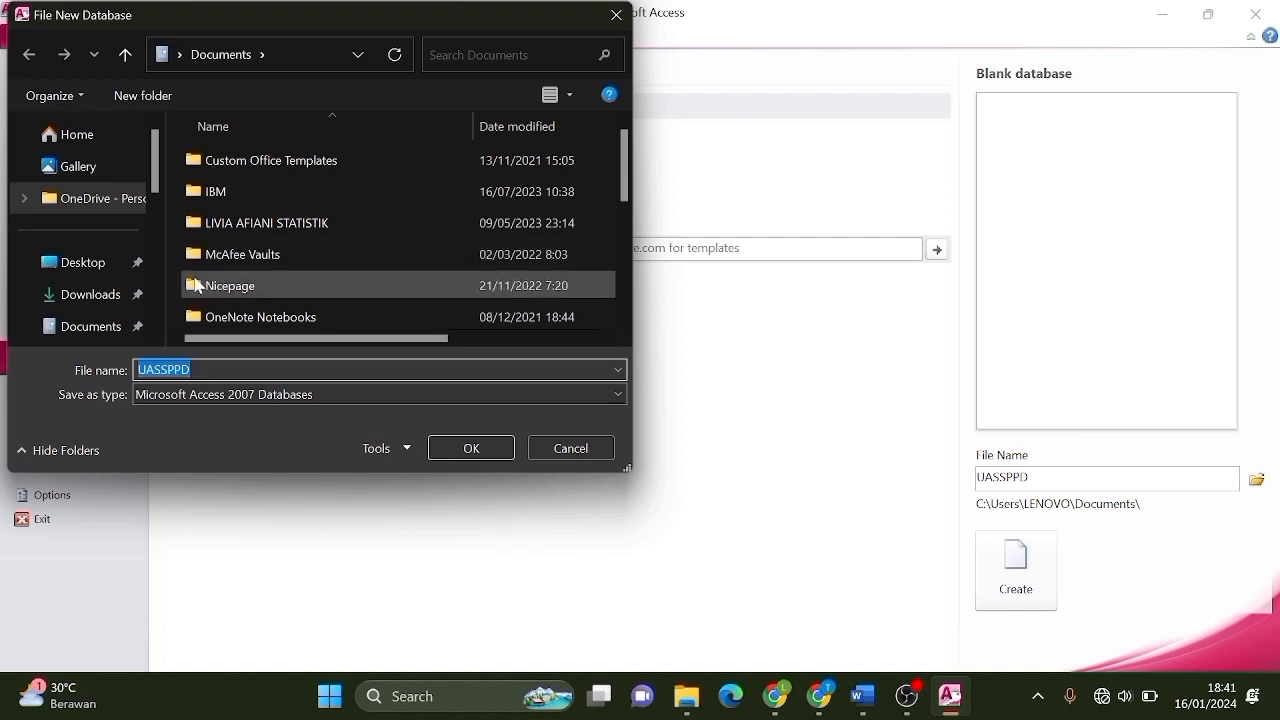
click(112, 300)
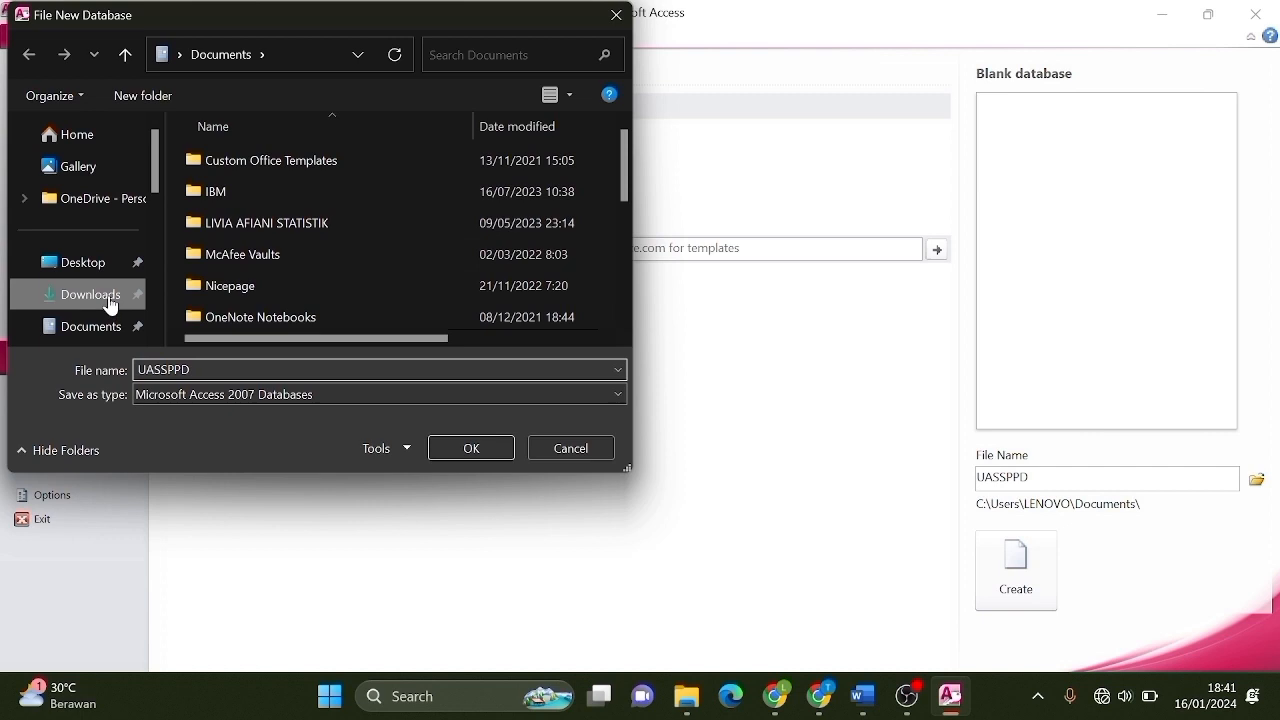
click(474, 450)
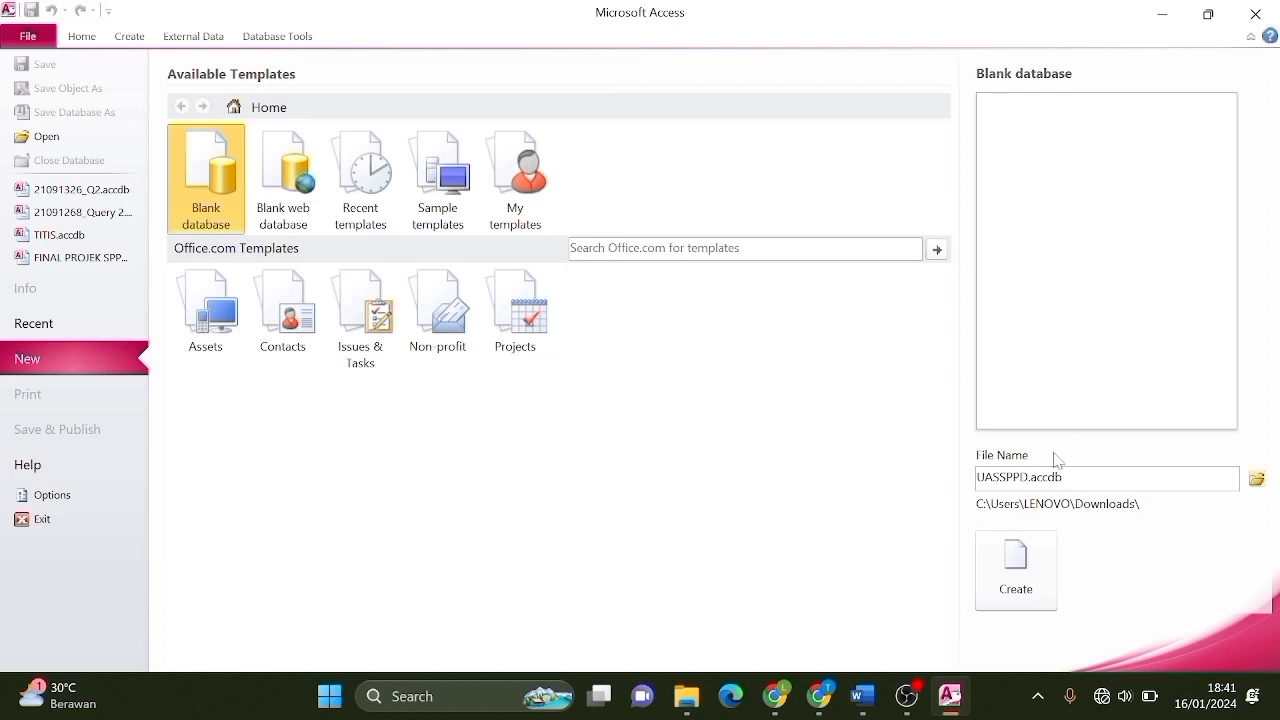
click(1016, 568)
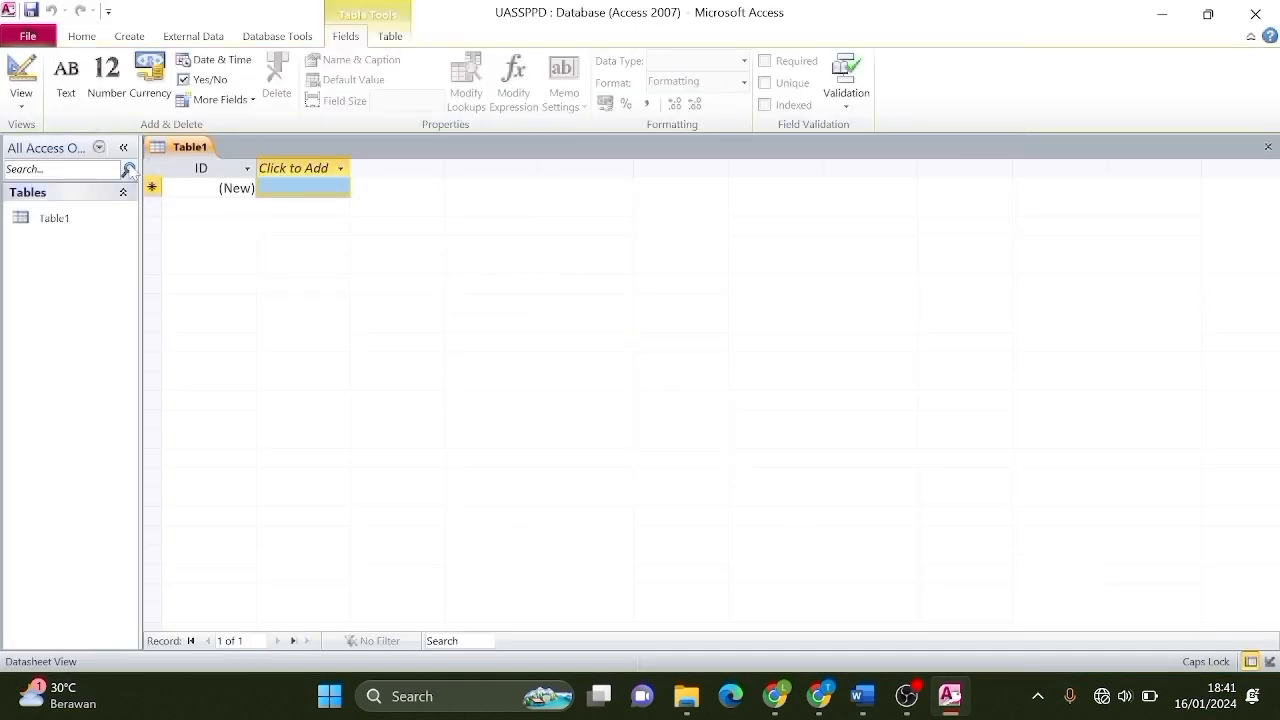
Switch Table1 to Design View, saving it under the name Pegawai.
right_click(180, 148)
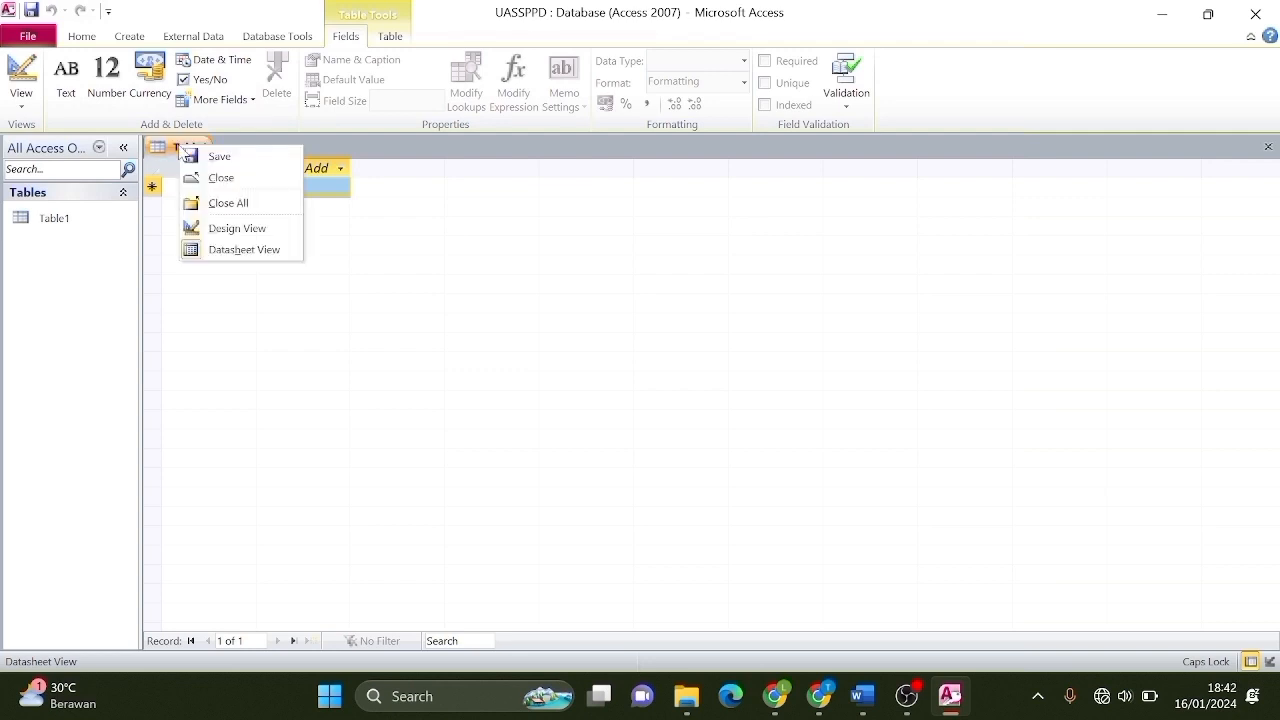
click(238, 229)
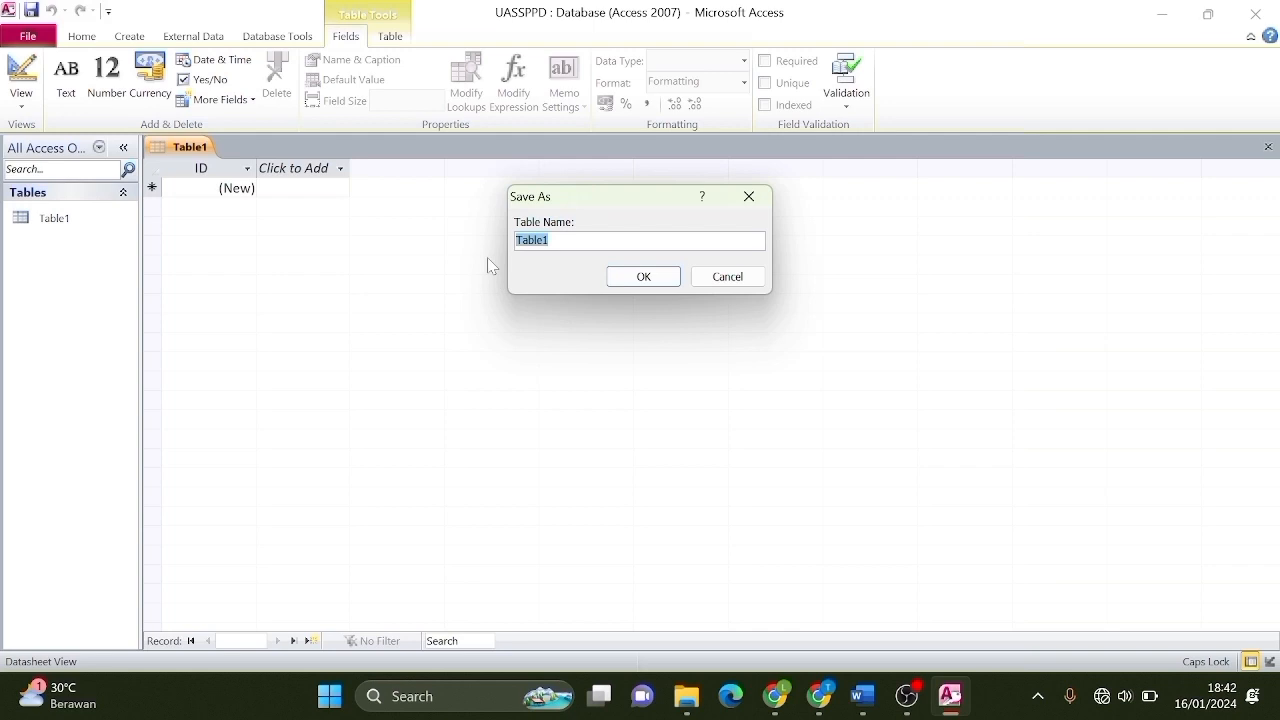
key(BackSpace)
text(P)
key(Caps_Lock)
text(egawai)
click(646, 278)
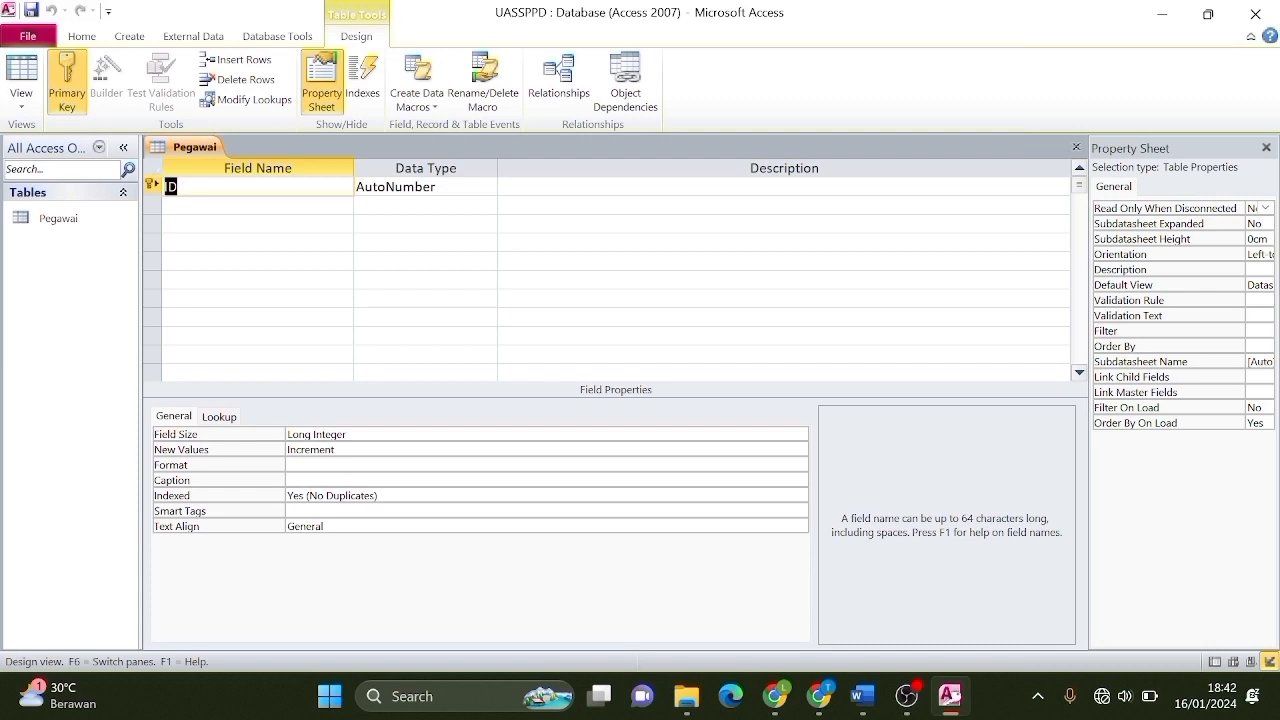
Add the first field, Nama Pegawai, with the Text data type.
key(Caps_Lock)
text(N)
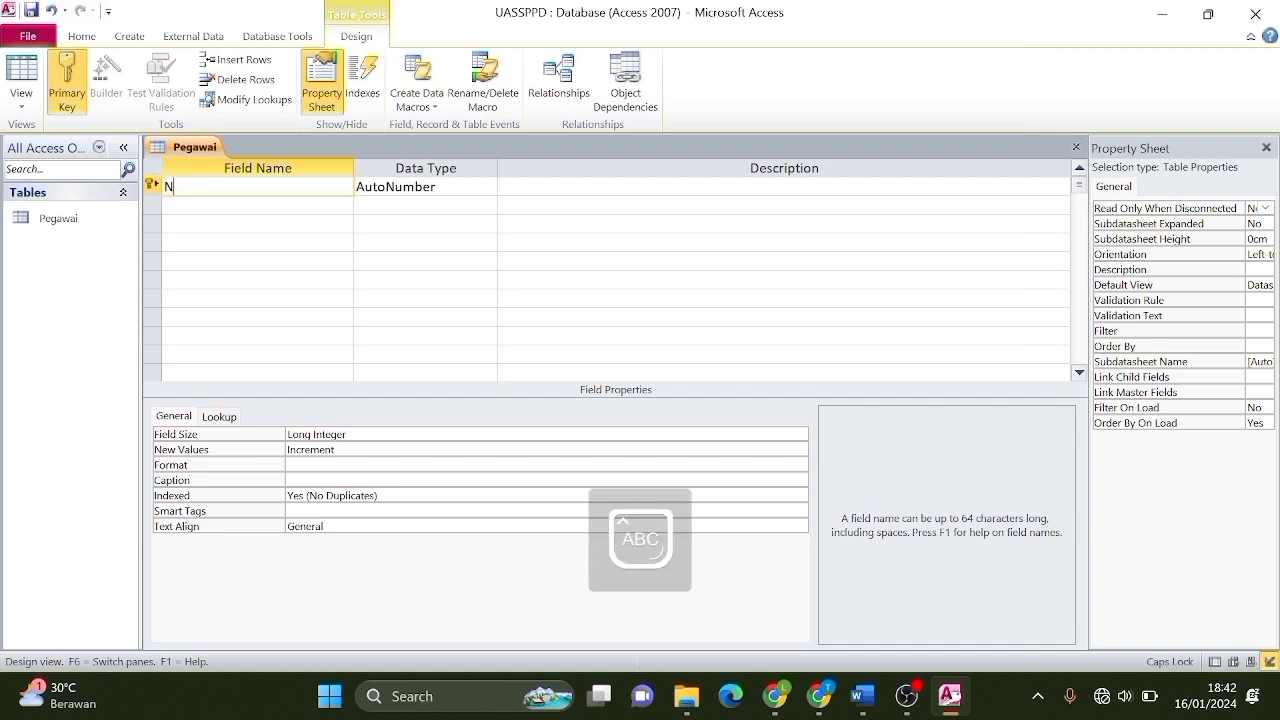
key(Caps_Lock)
text(ama)
key(Caps_Lock)
text(P)
key(Caps_Lock)
text(egawai)
key(Tab)
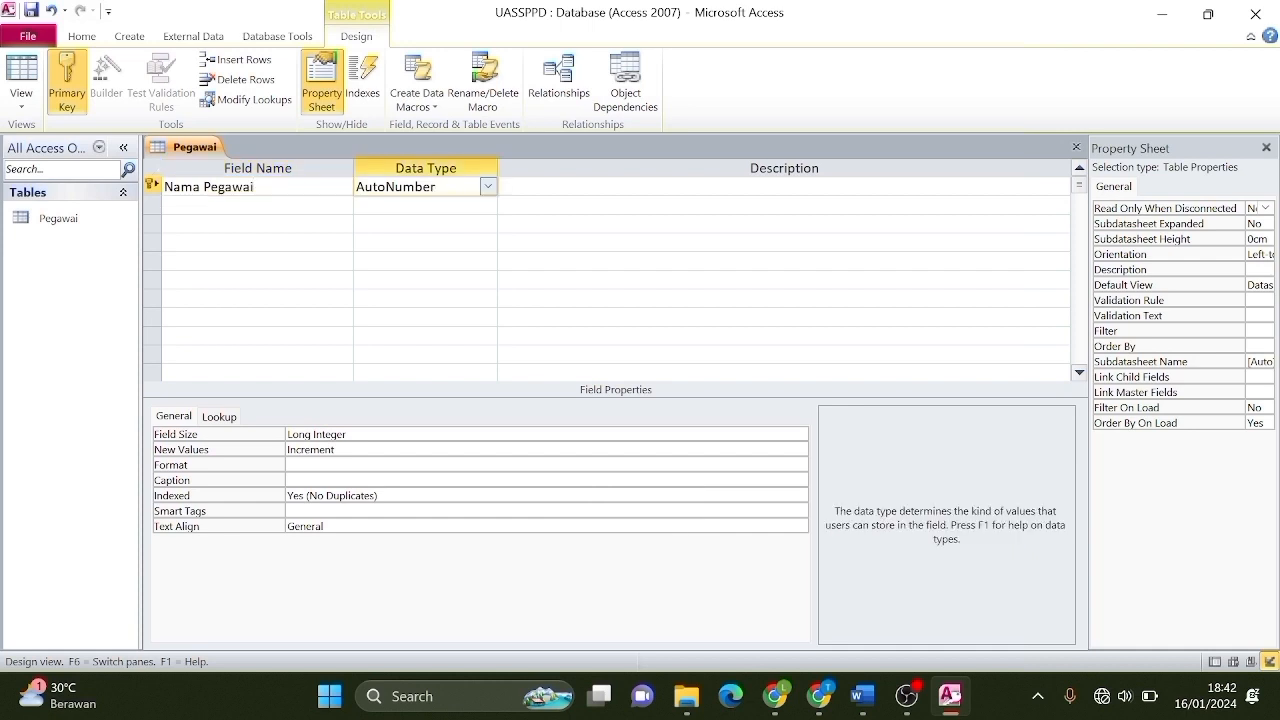
click(489, 189)
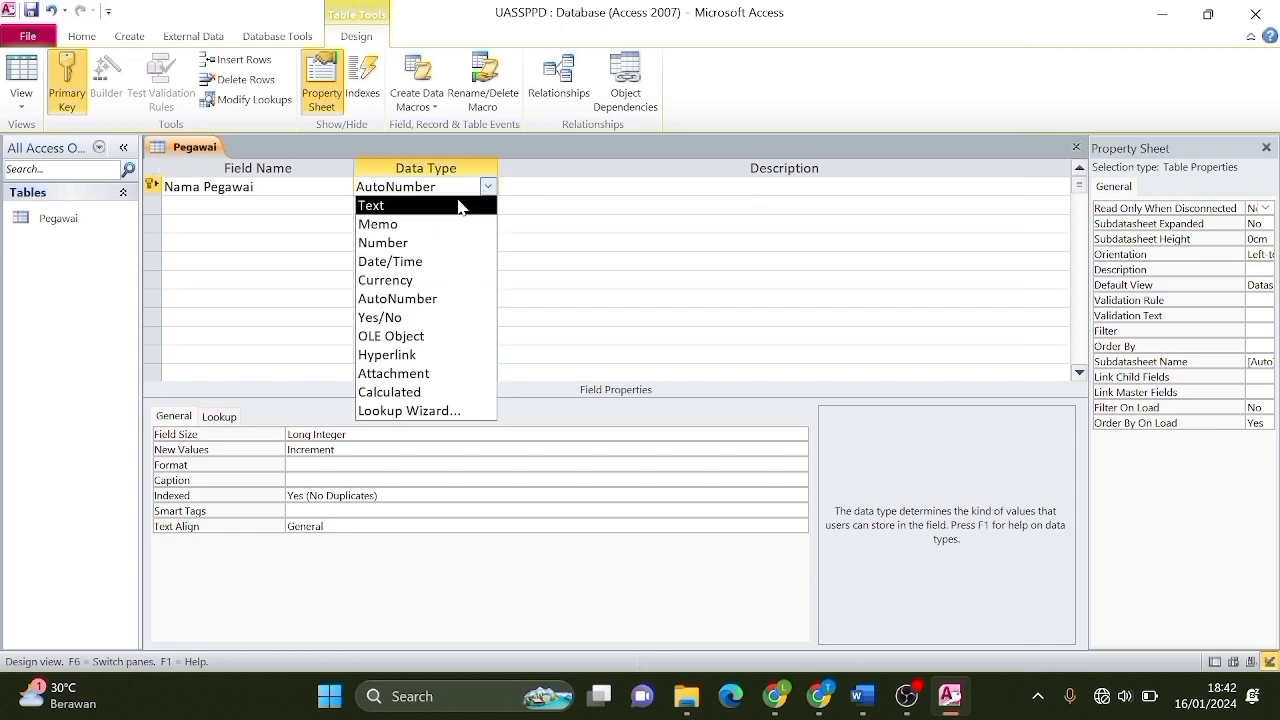
click(460, 207)
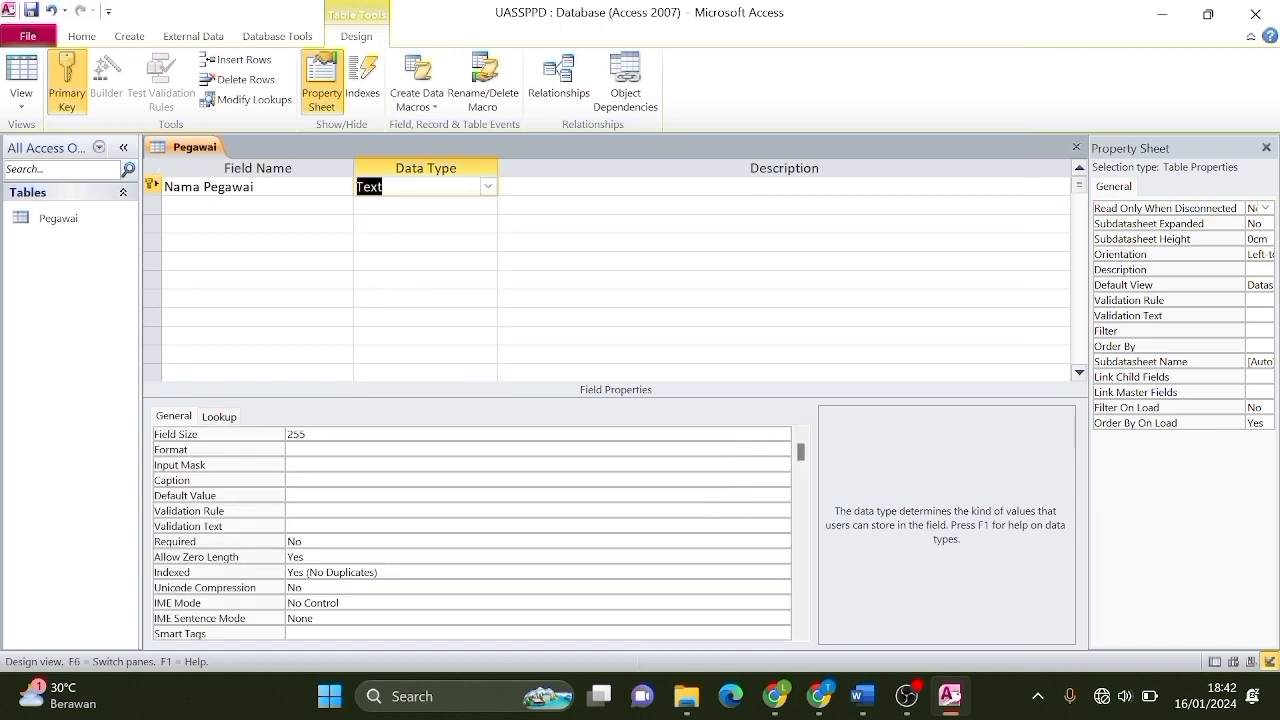
Add Id Pegawai, Alamat and Jenis Kelamin as Text fields and Umur as Number.
click(230, 205)
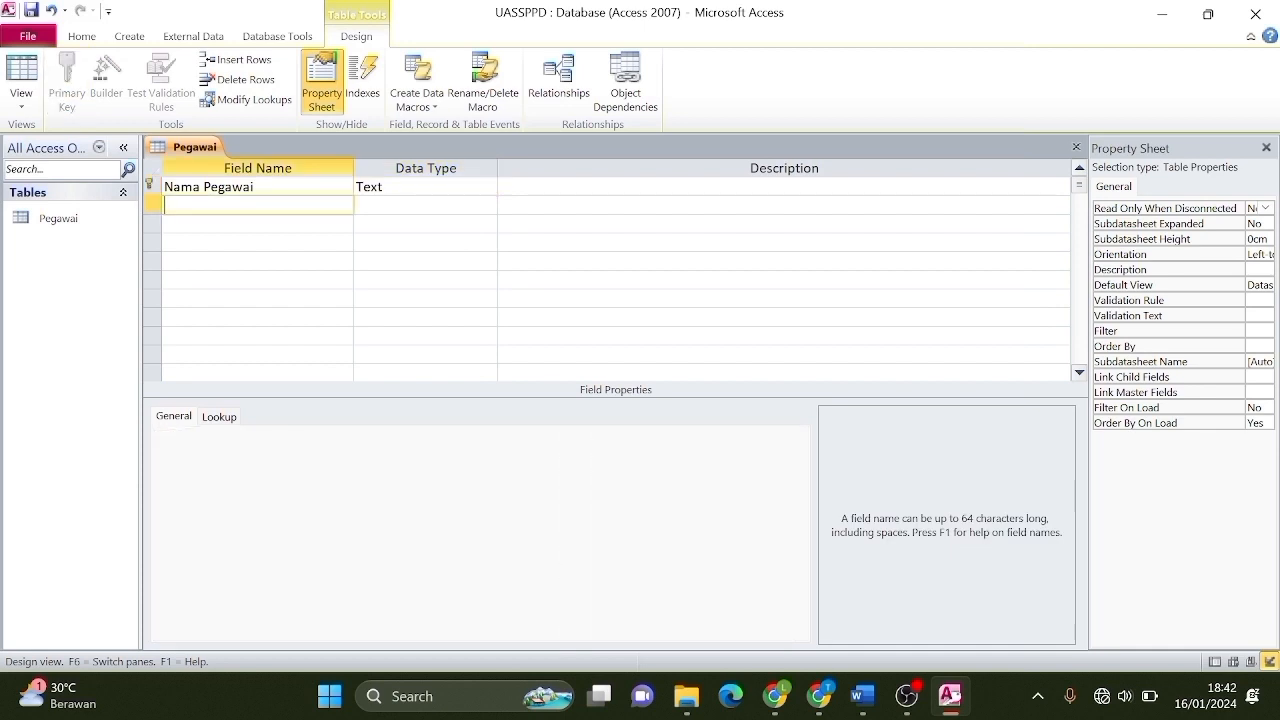
text(Id Pegawai)
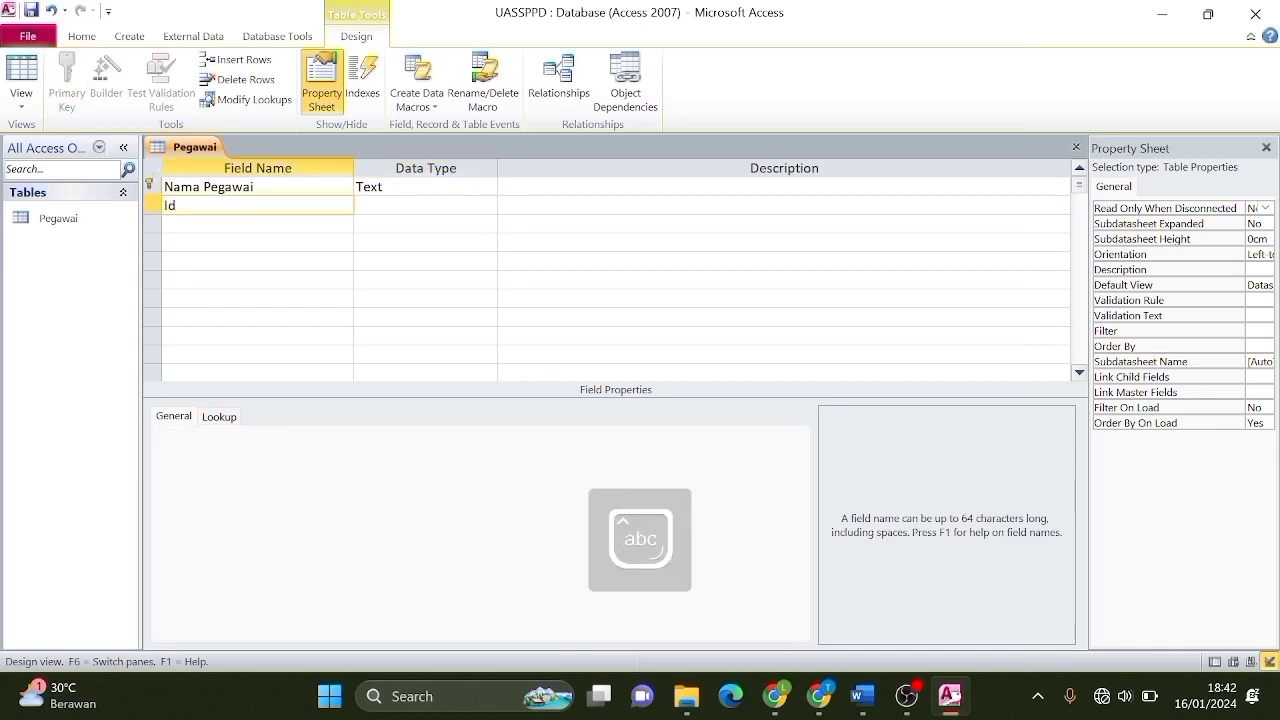
key(Tab)
key(Tab)
key(Tab)
text(Alamat)
key(Tab)
key(Tab)
key(Tab)
text(Jenis Kelamin)
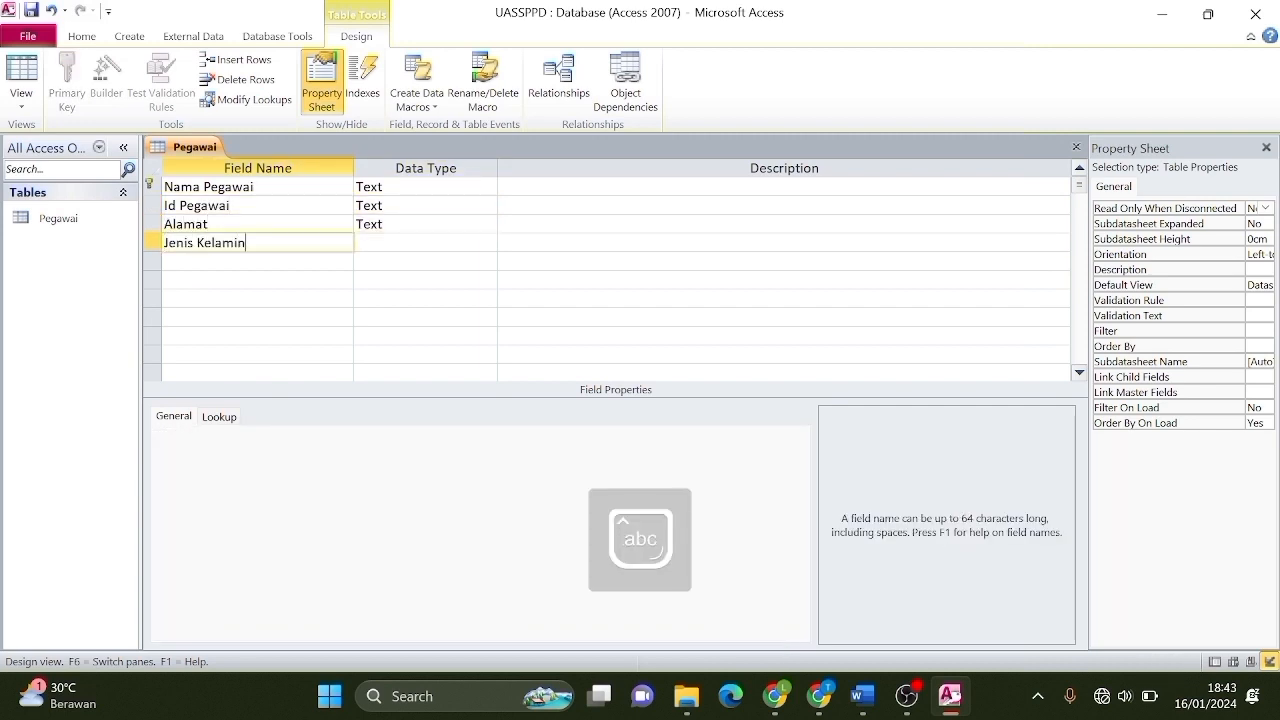
key(Tab)
text(Umur)
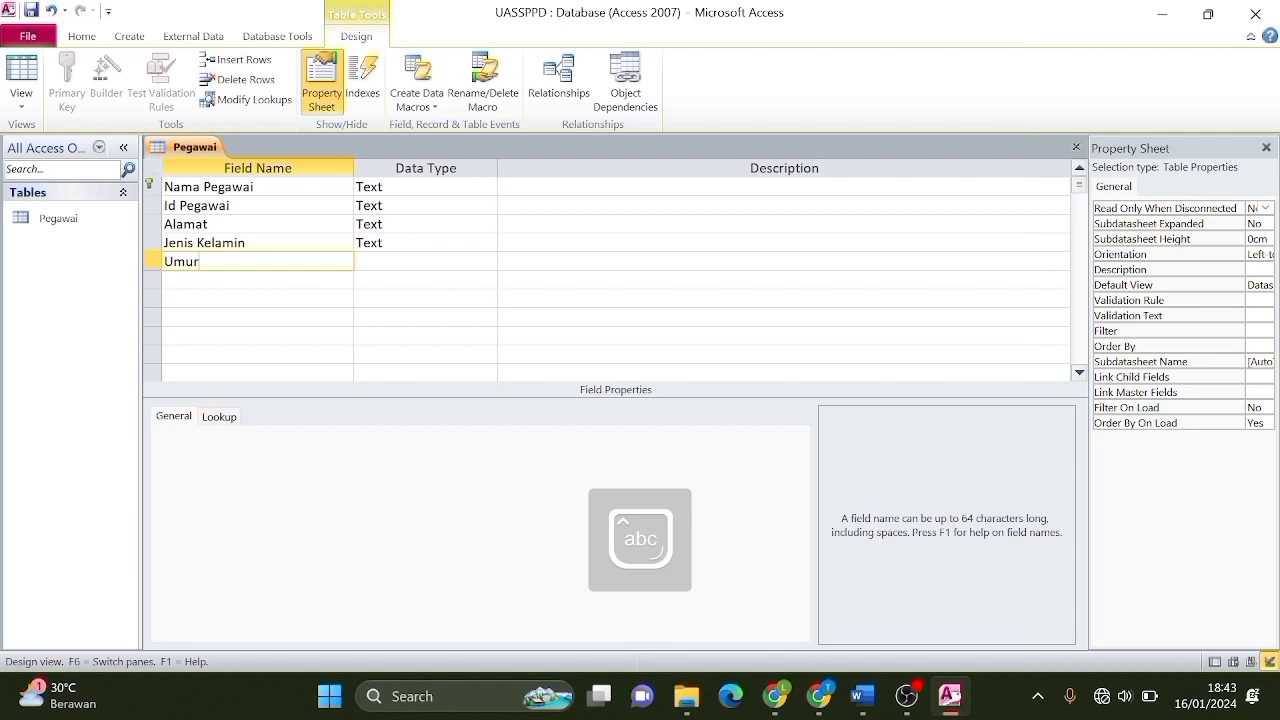
key(Tab)
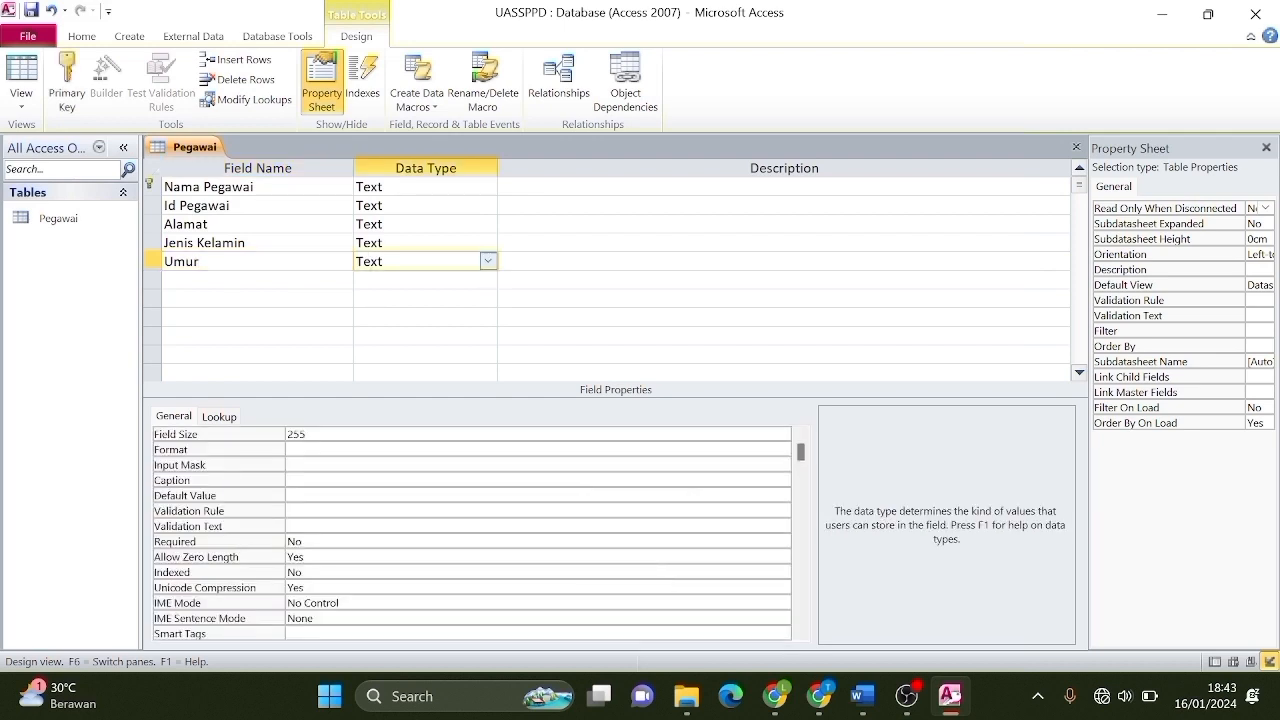
click(489, 262)
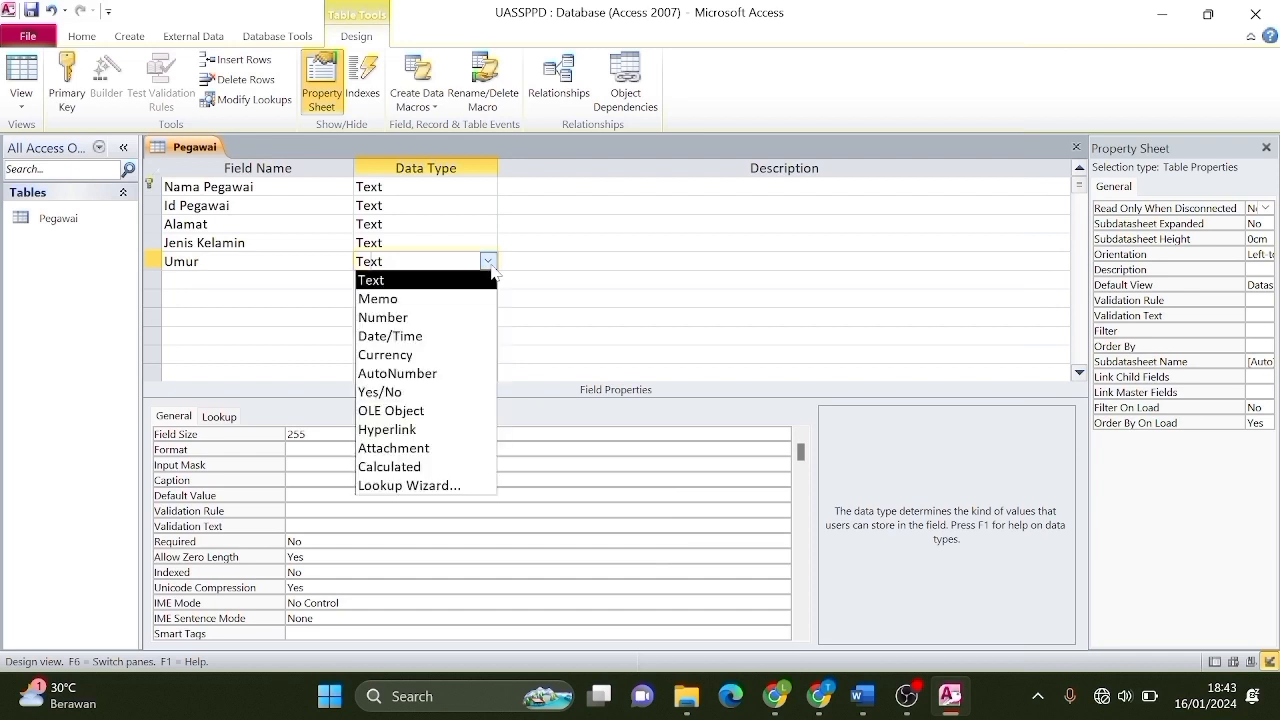
click(463, 317)
Add Gaji Pegawai as a Number field and save the Pegawai table design.
click(258, 280)
text(Gaji )
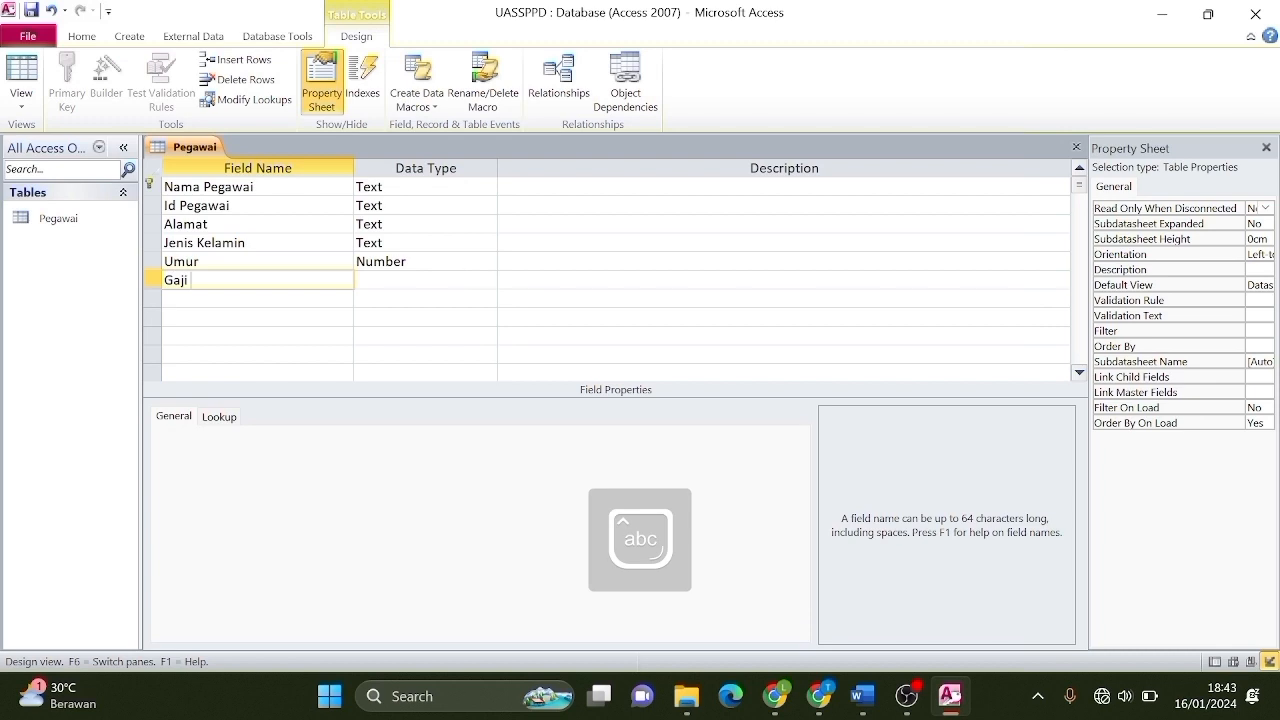
text(Pegawai)
click(486, 280)
click(488, 280)
click(471, 337)
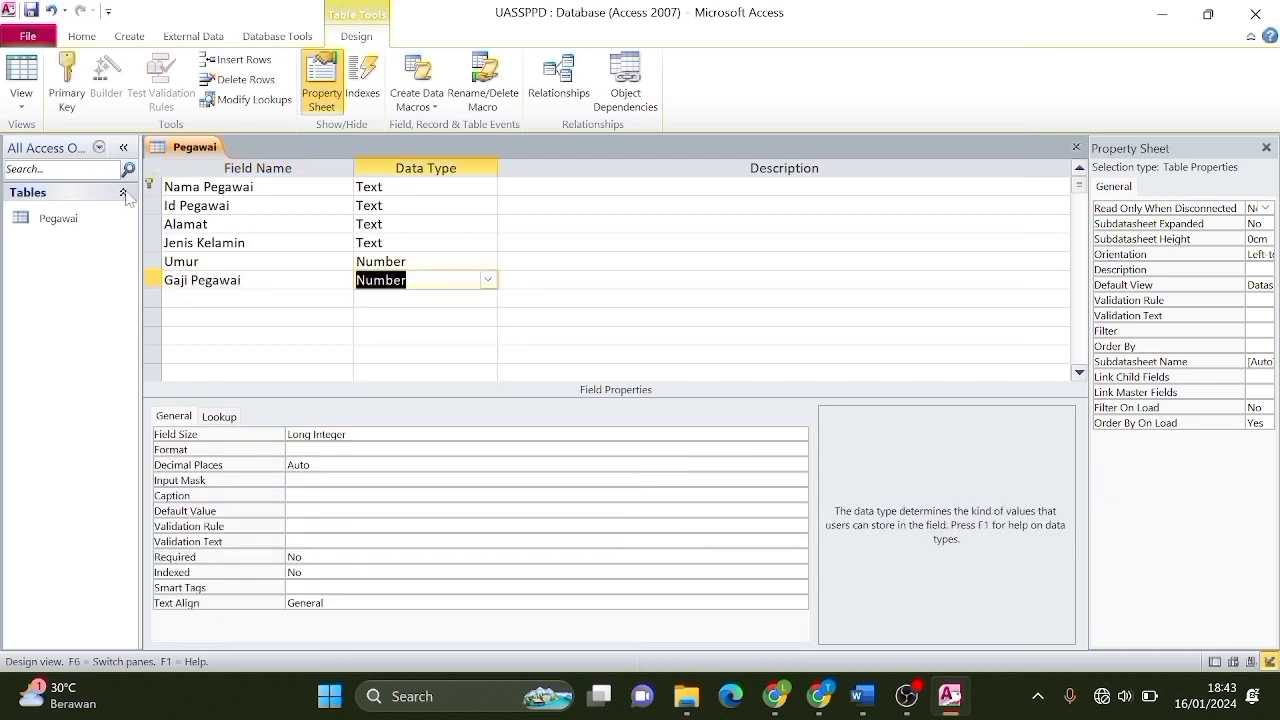
right_click(199, 148)
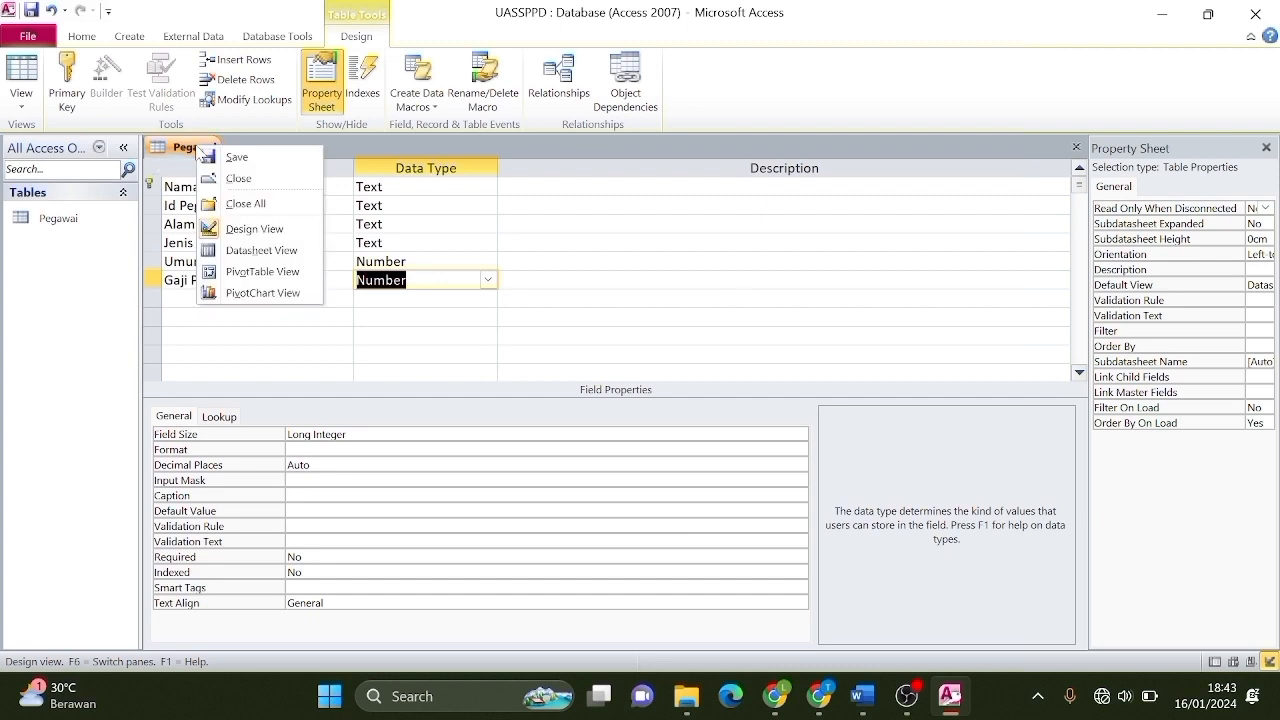
click(238, 157)
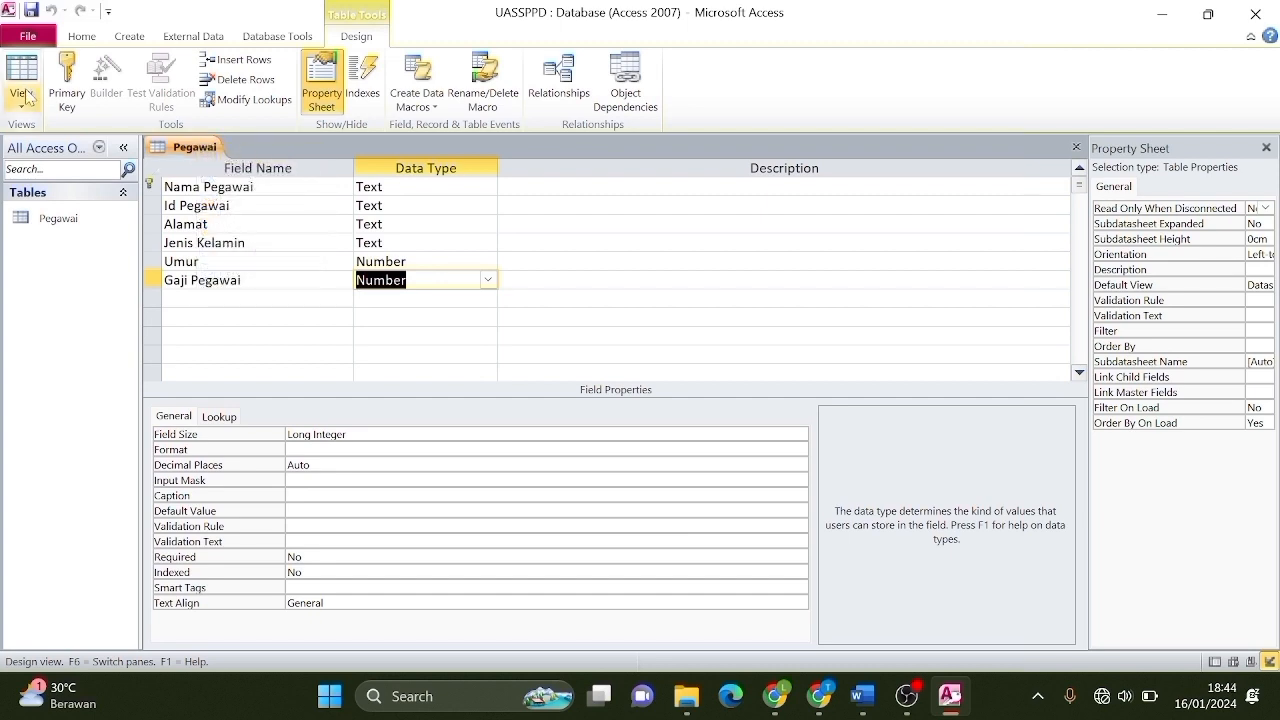
right_click(186, 145)
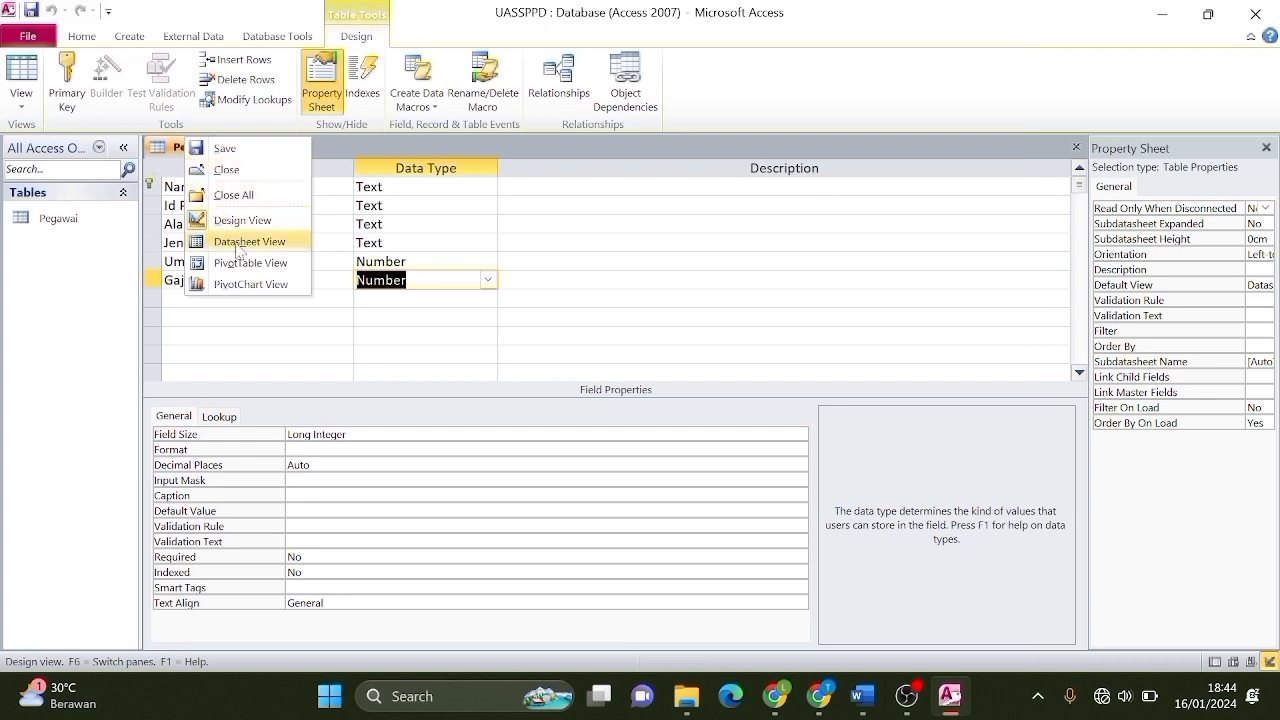
click(22, 98)
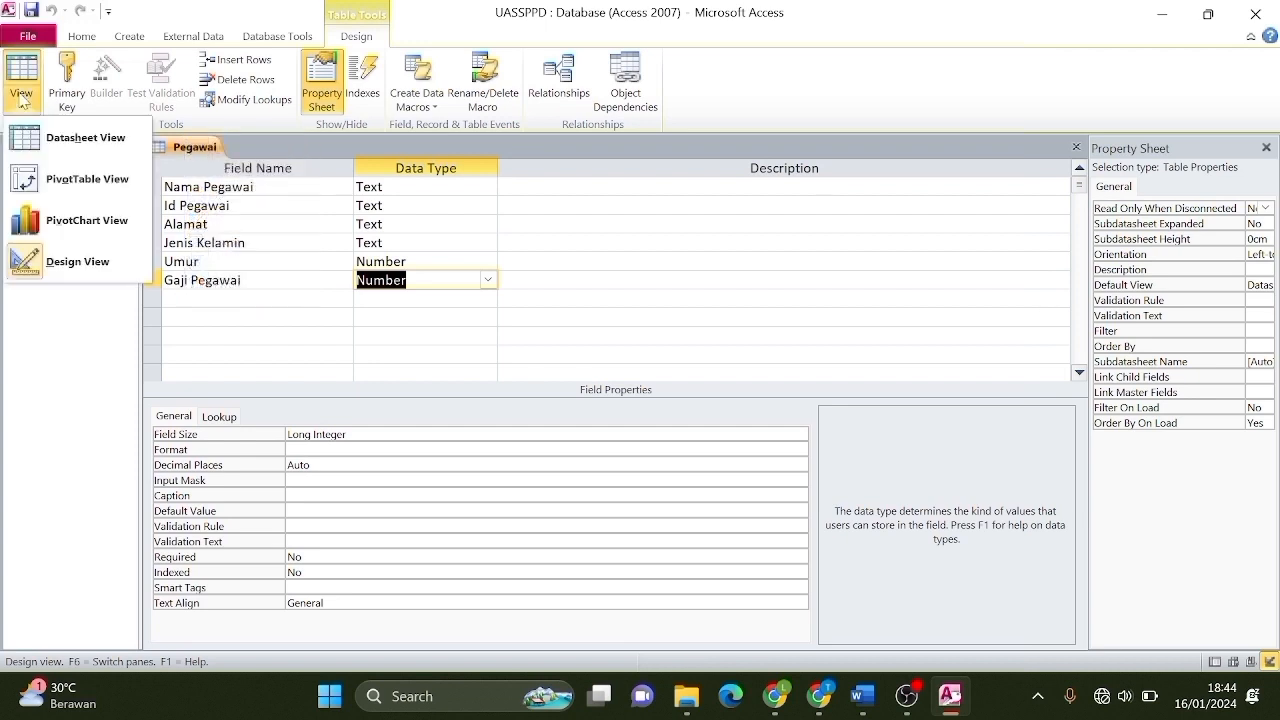
In Datasheet View, enter the first employee: Jakarta, Laki laki, 25 tahun, salary 4000000.
click(98, 148)
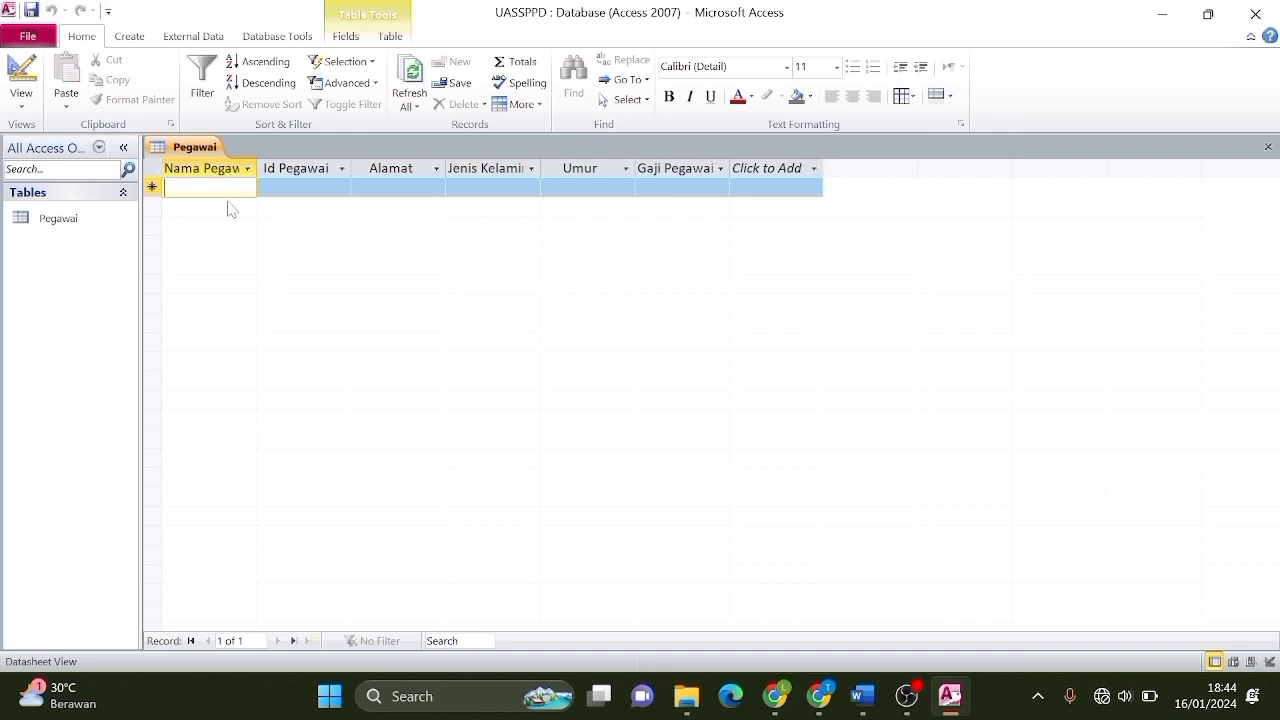
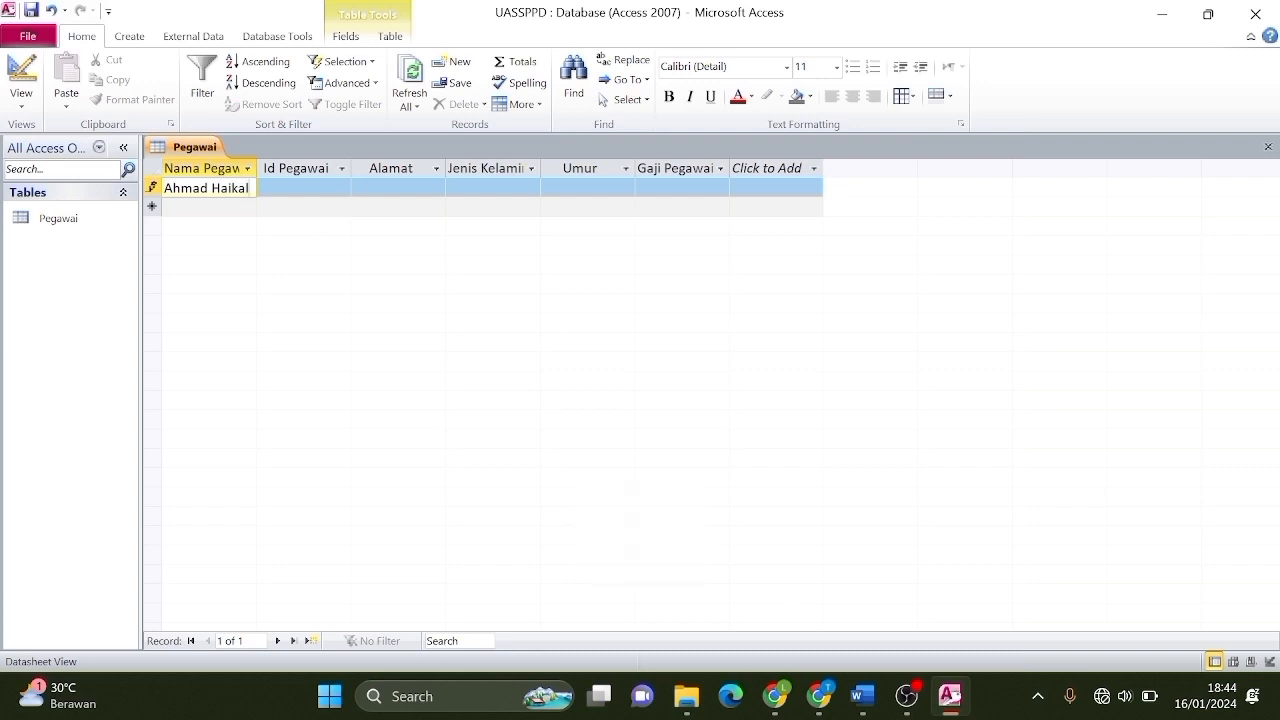
key(Tab)
text(9125)
key(Tab)
text(Jakarta,Indonesia)
key(Tab)
text(Laki laki)
key(Tab)
text(25 tahun)
key(Tab)
click(613, 261)
key(Tab)
text(4000000)
key(Tab)
Enter the second employee record: Depok, Perempuan, 23 tahun, salary 3000000.
key(Caps_Lock)
key(Caps_Lock)
key(Tab)
text(743)
key(Tab)
text(Depok,Indonesia)
key(Tab)
text(Perempuan)
key(Tab)
text(23 tahun)
key(Tab)
text(3000000)
key(Tab)
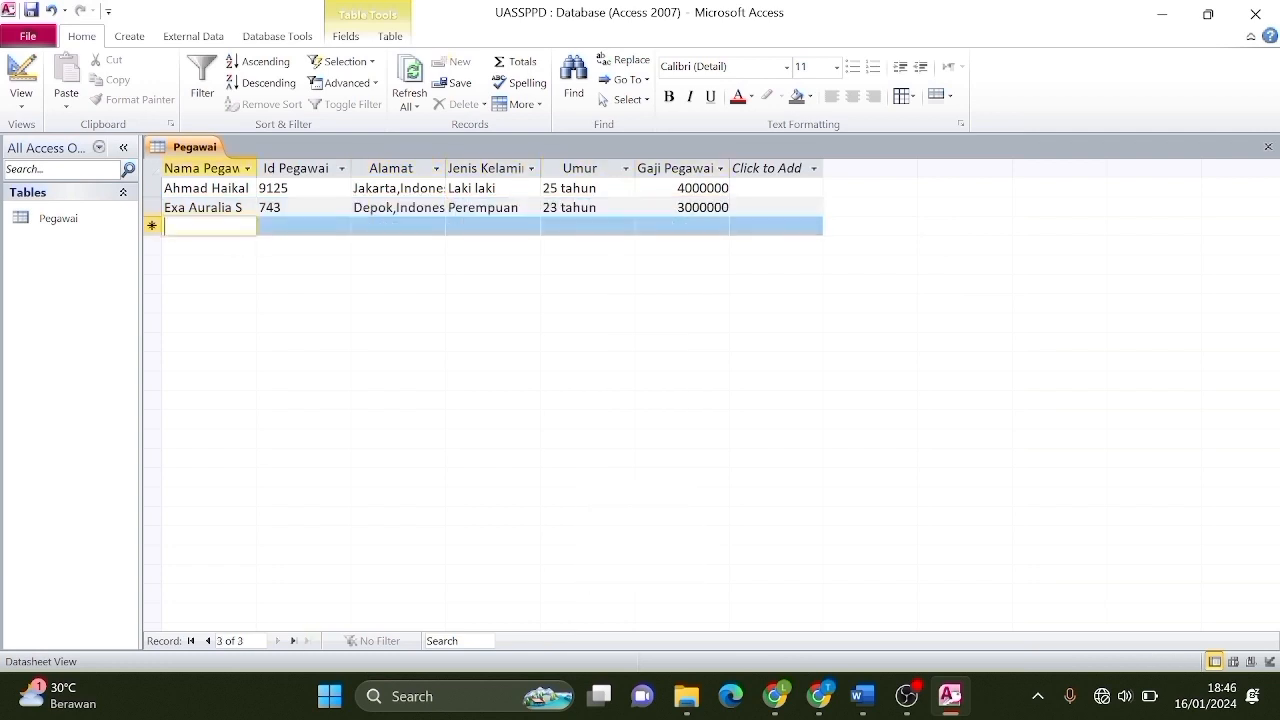
Enter the third employee record: Malang, Perempuan, 21 tahun, salary 2500000.
key(Caps_Lock)
key(Caps_Lock)
key(Tab)
text(312)
key(Tab)
key(Caps_Lock)
text(M)
key(Caps_Lock)
text(alang,Indonesia)
key(Tab)
text(Perem)
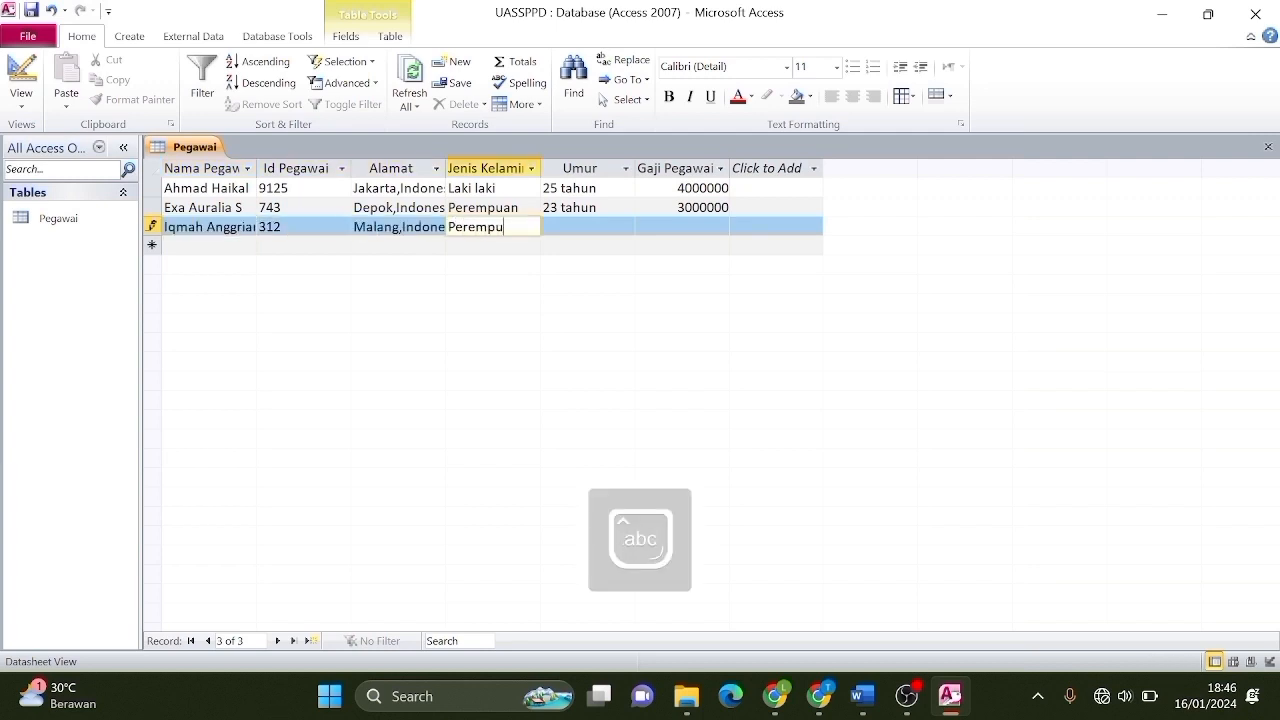
text(puan)
key(Tab)
text(21 tahun)
key(Tab)
text(2500000)
Enter the fourth employee record: Palembang, 21 tahun, salary 2500000.
key(Tab)
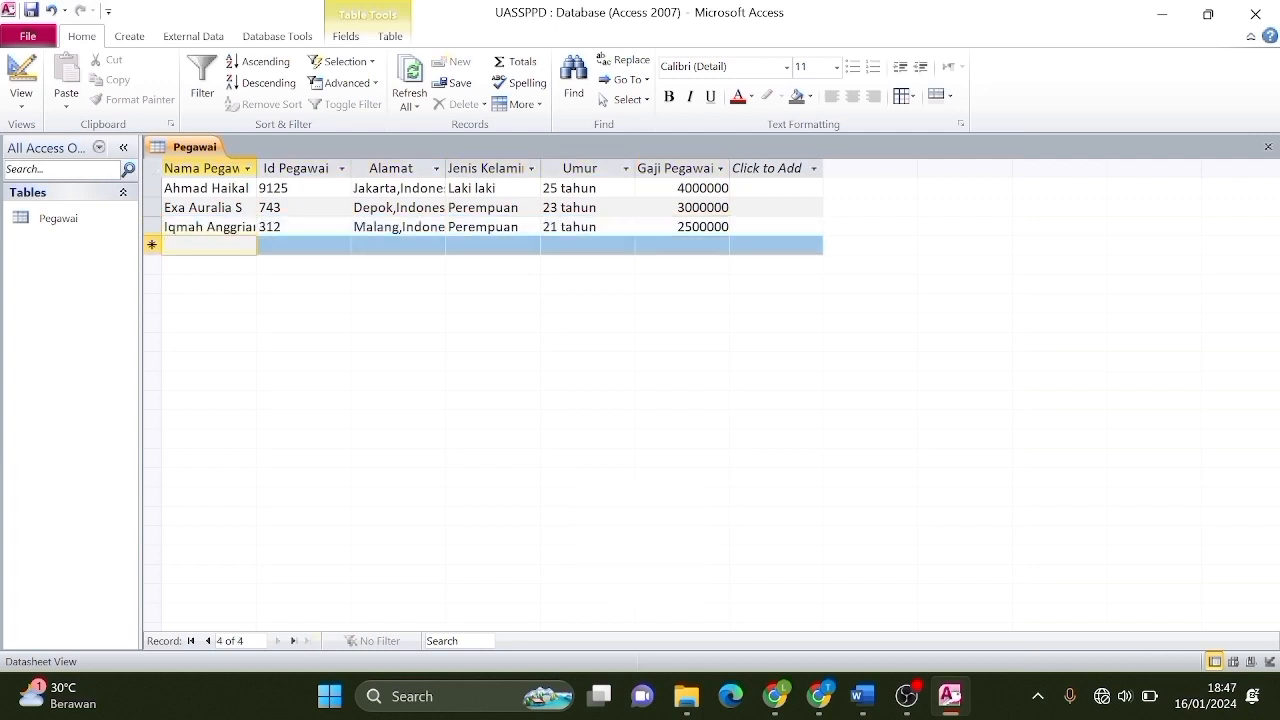
key(Tab)
text(9124)
key(Tab)
key(Caps_Lock)
text(P)
key(Caps_Lock)
text(alembang,Indonesia)
key(Tab)
text(Perempuan)
key(Tab)
text(21 tahun)
key(Tab)
text(2500000)
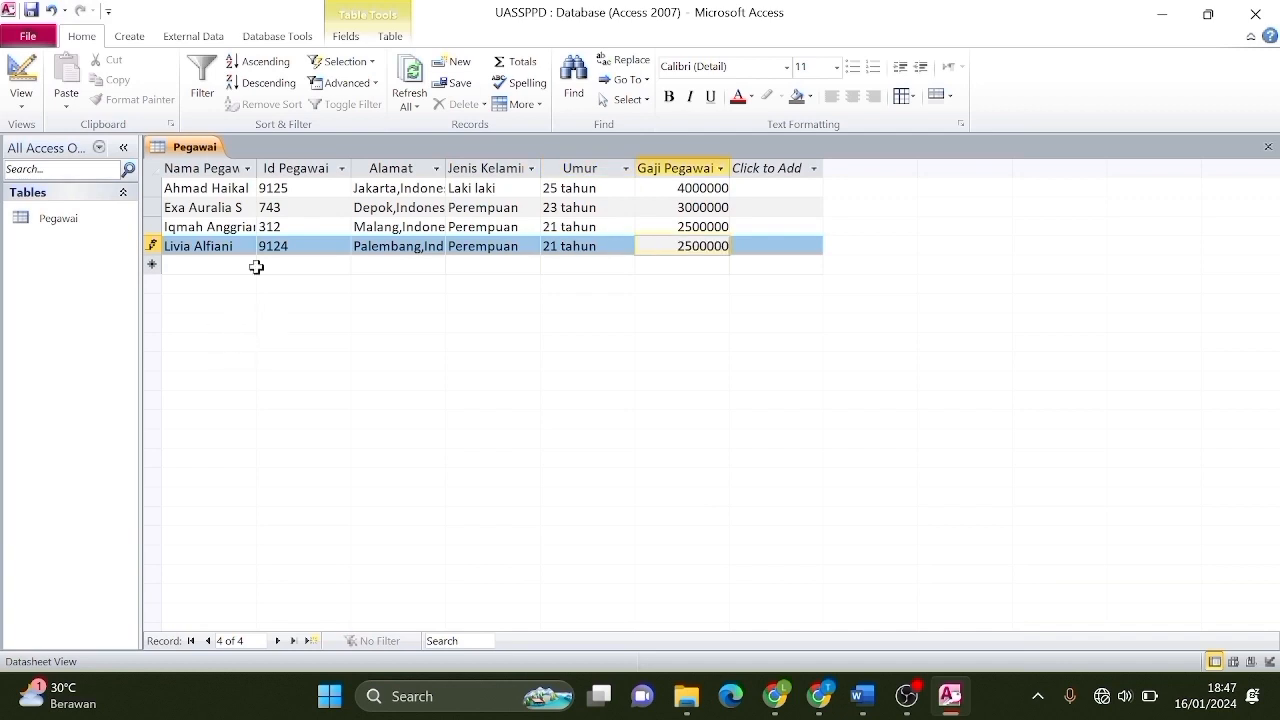
Save the entered records and close the Pegawai table.
right_click(188, 156)
click(205, 164)
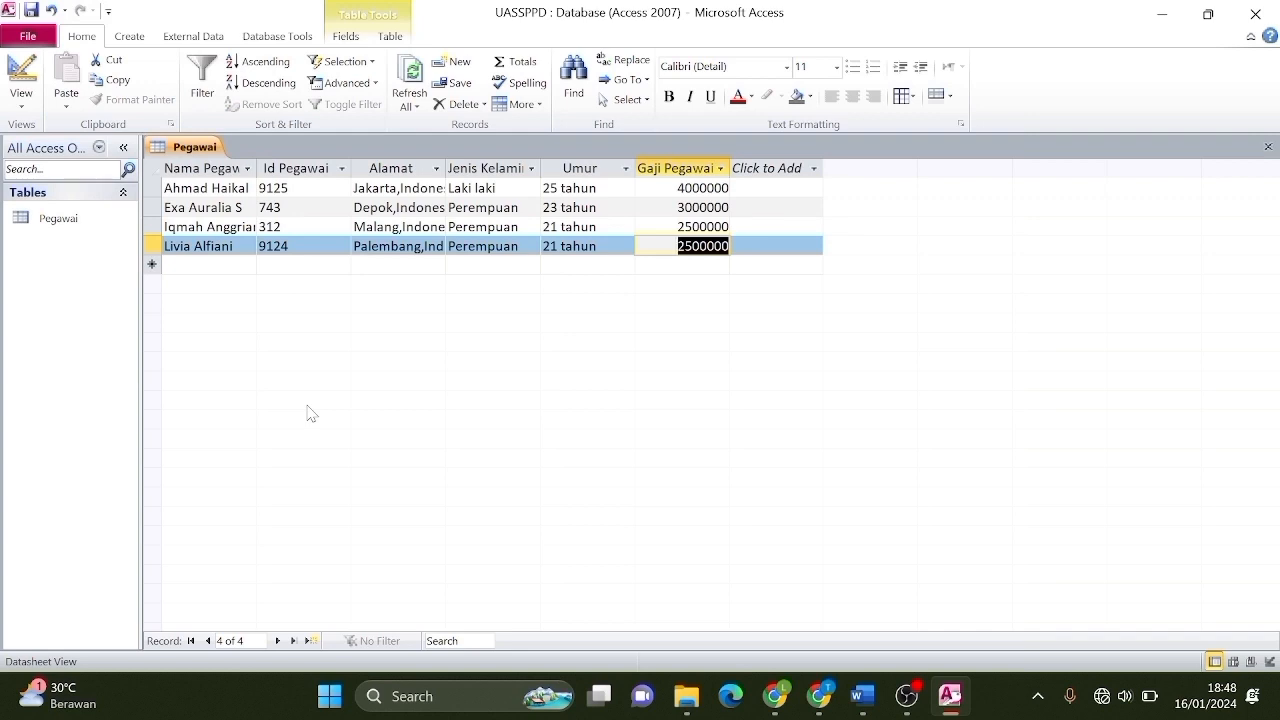
right_click(191, 157)
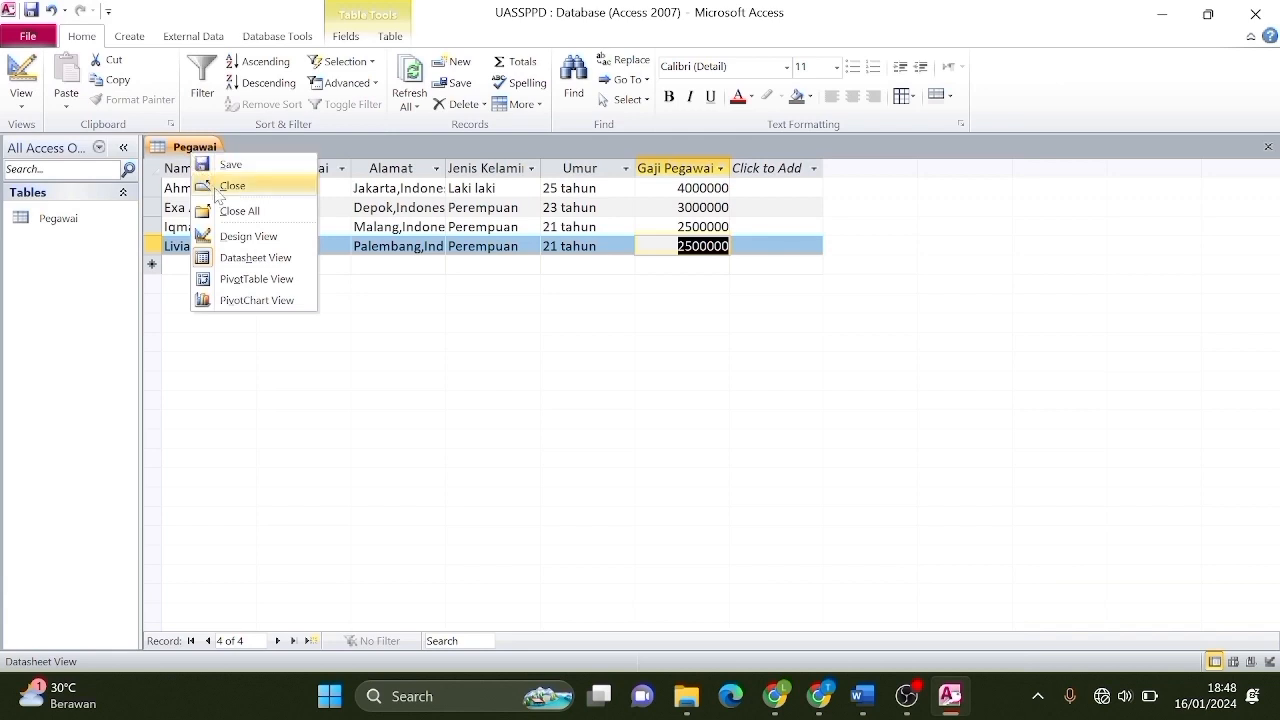
click(230, 186)
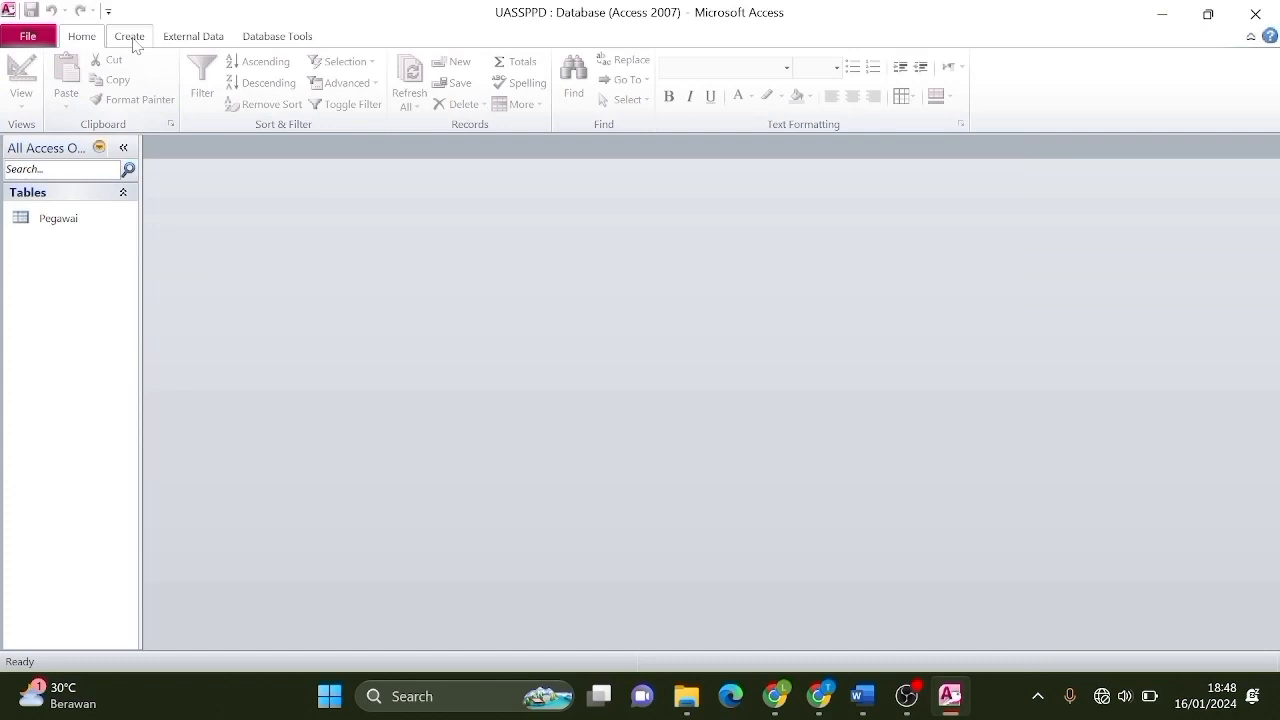
Use the Form Wizard to build a Columnar form titled Pegawai with all six fields.
click(130, 38)
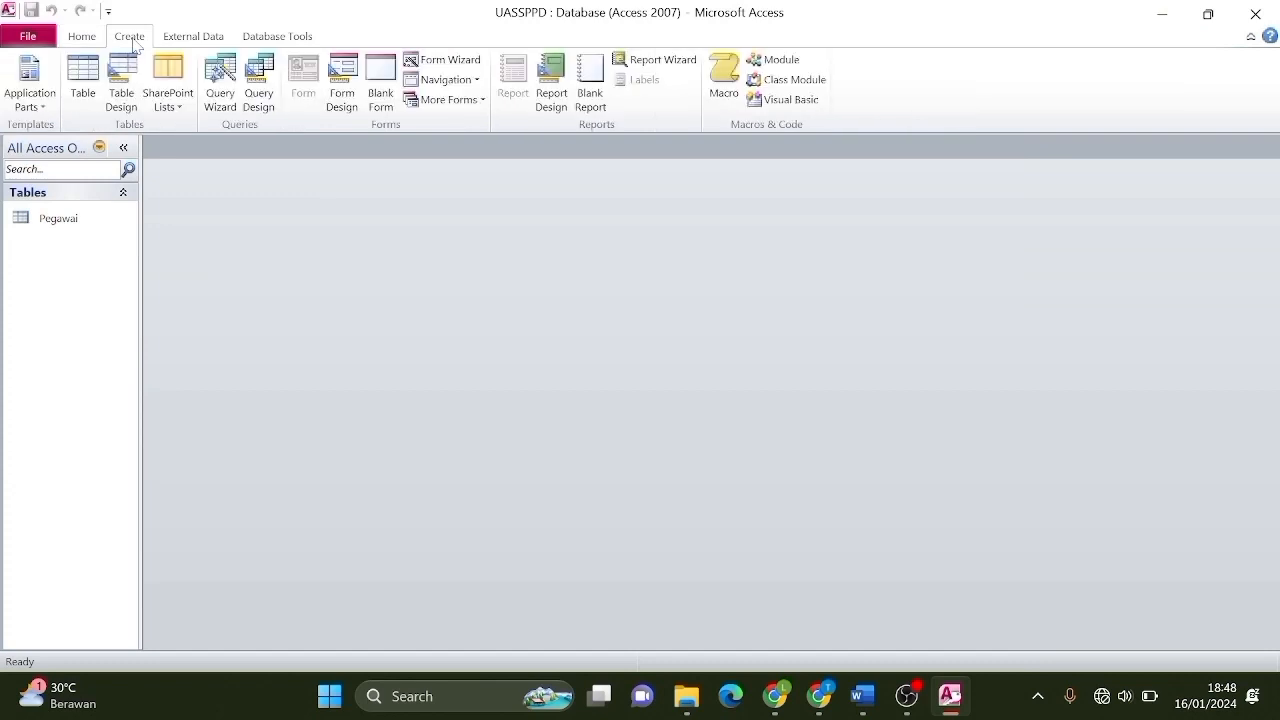
click(455, 61)
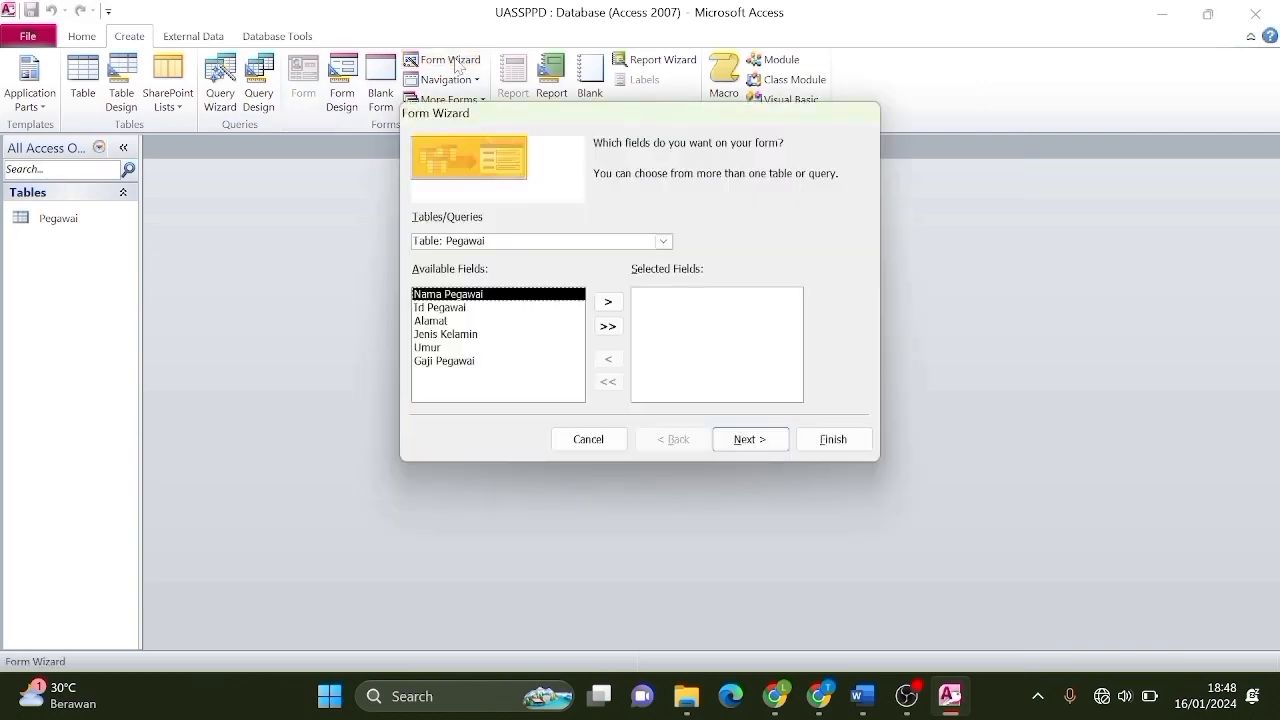
click(609, 302)
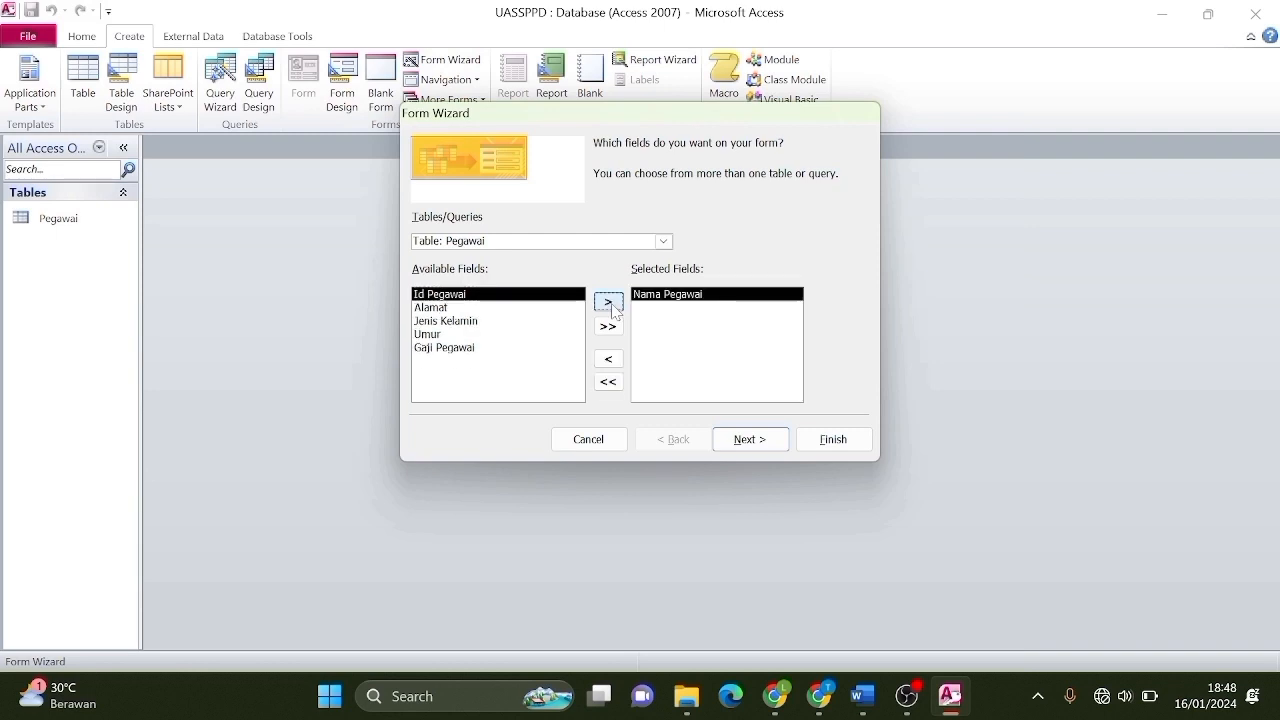
click(612, 361)
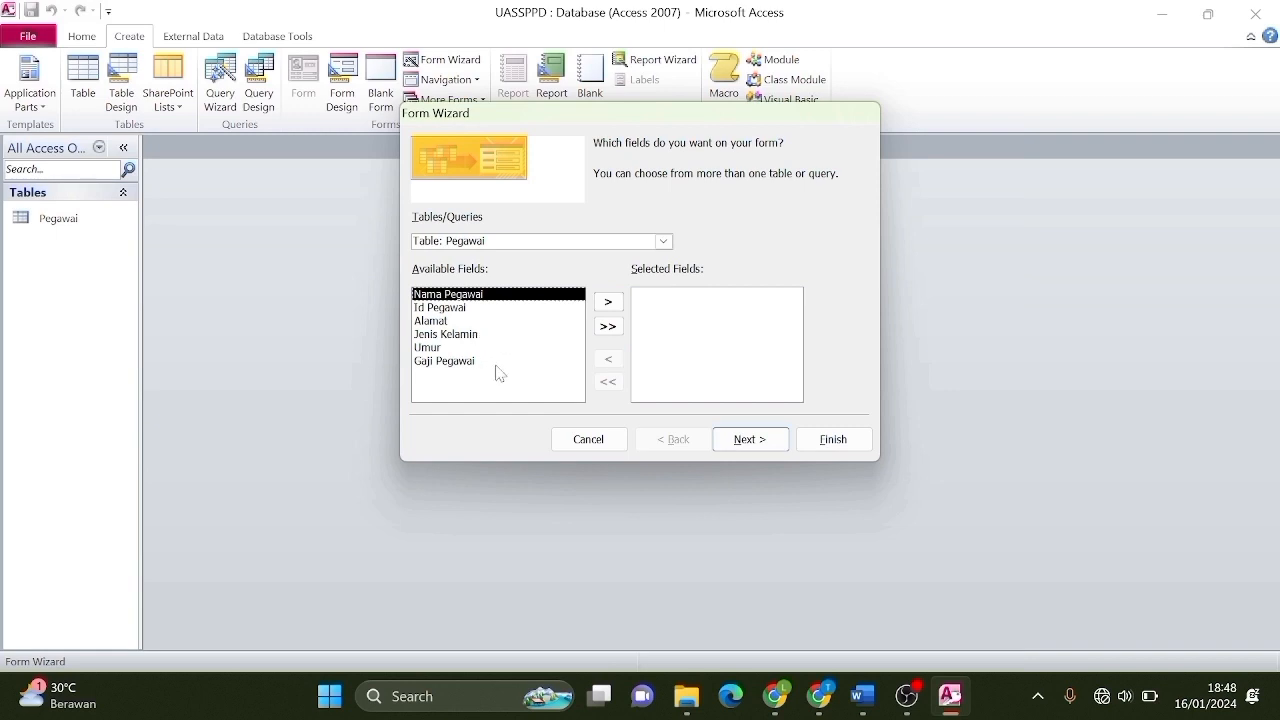
click(610, 328)
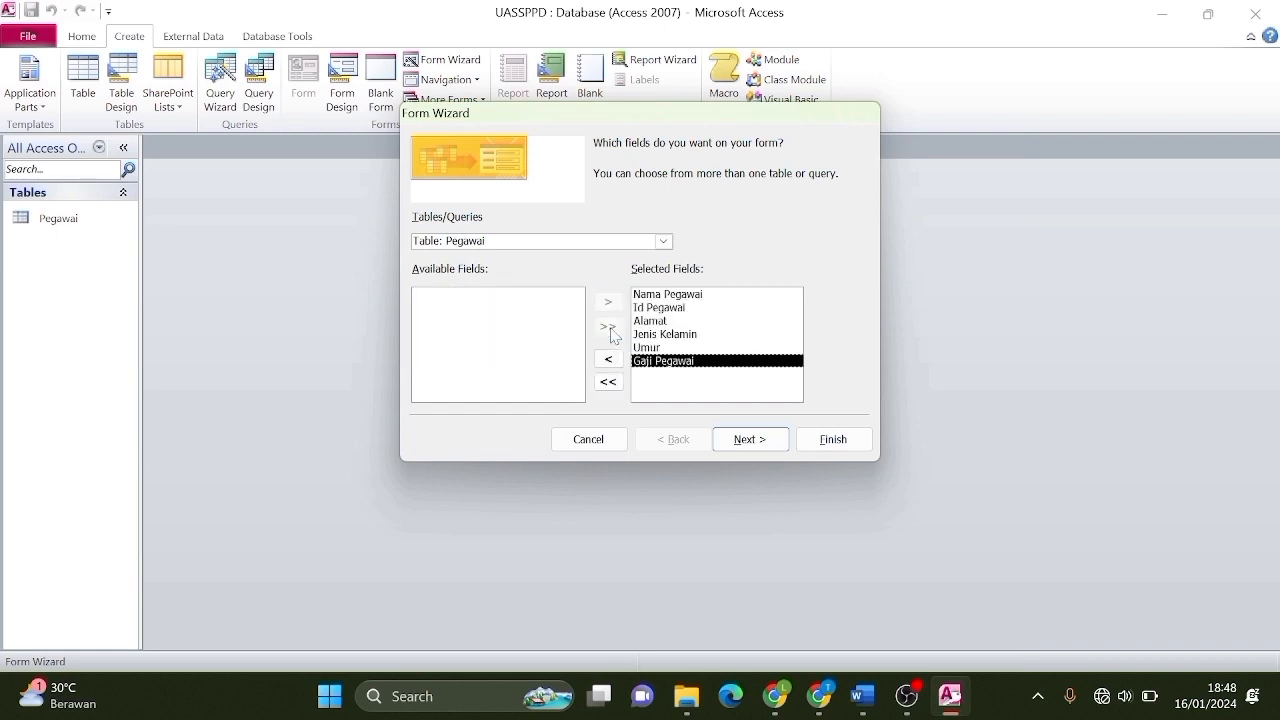
click(766, 446)
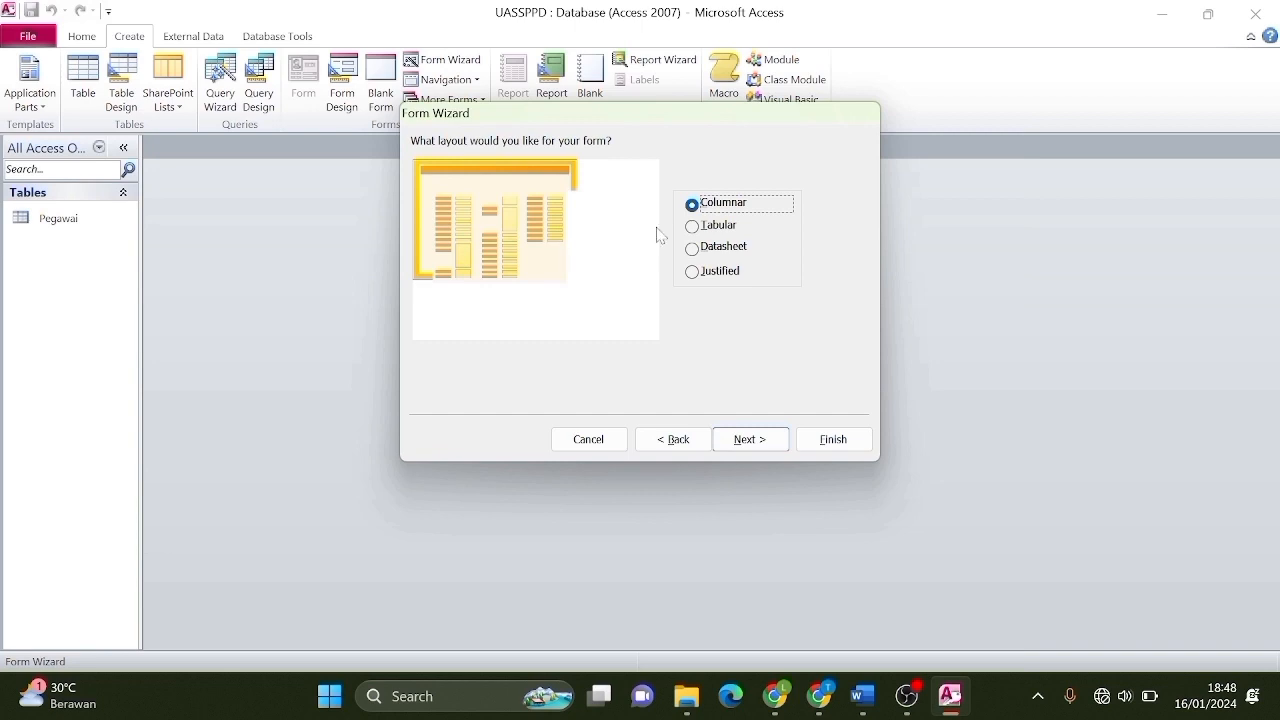
click(705, 232)
click(709, 256)
click(711, 272)
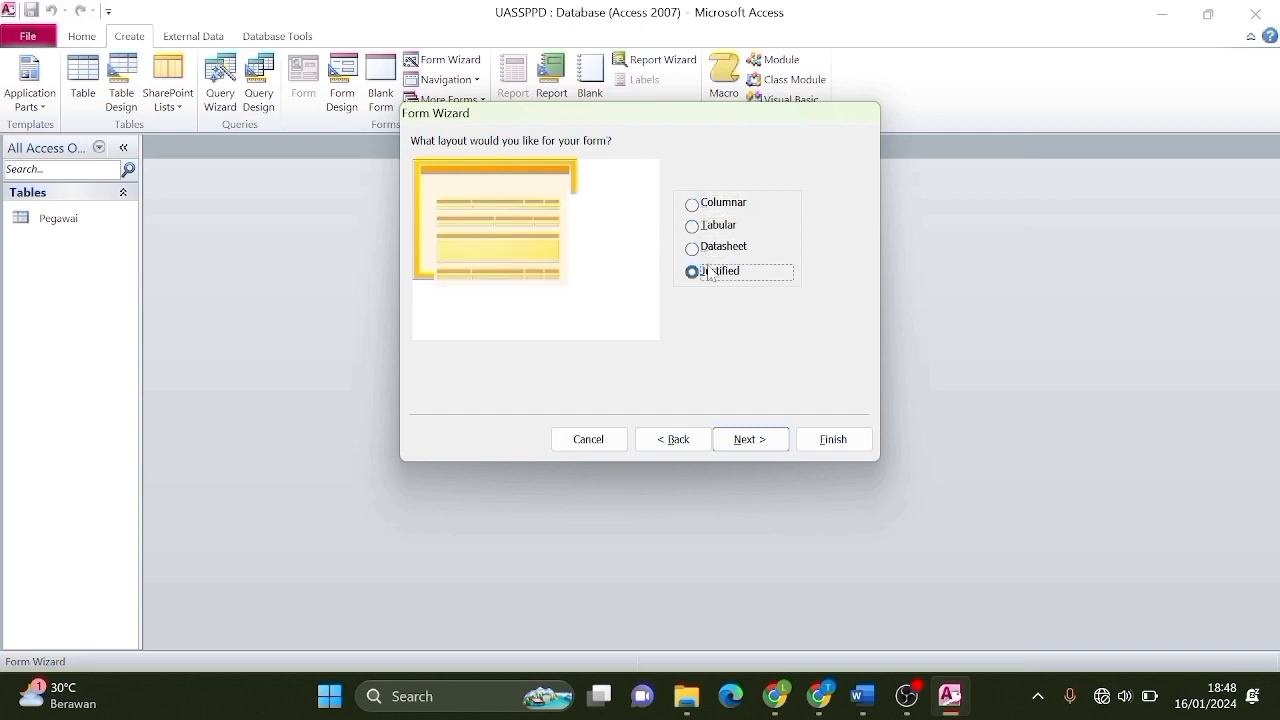
click(718, 206)
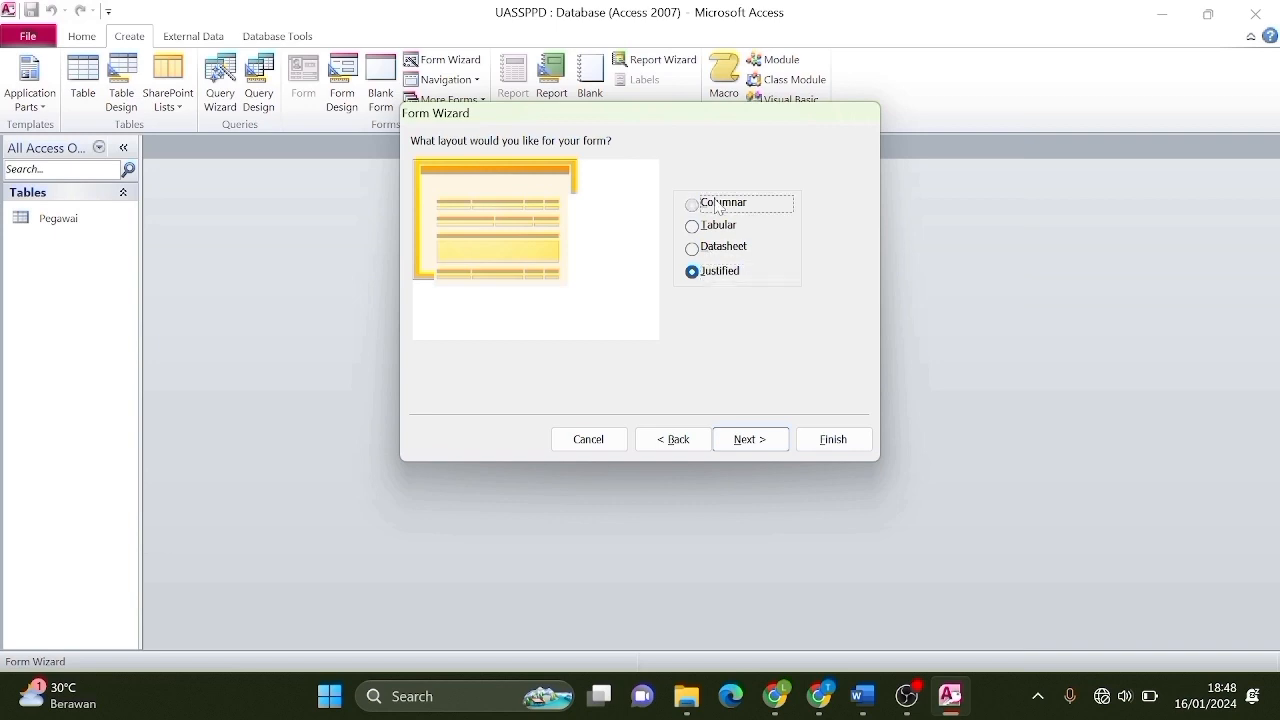
click(767, 450)
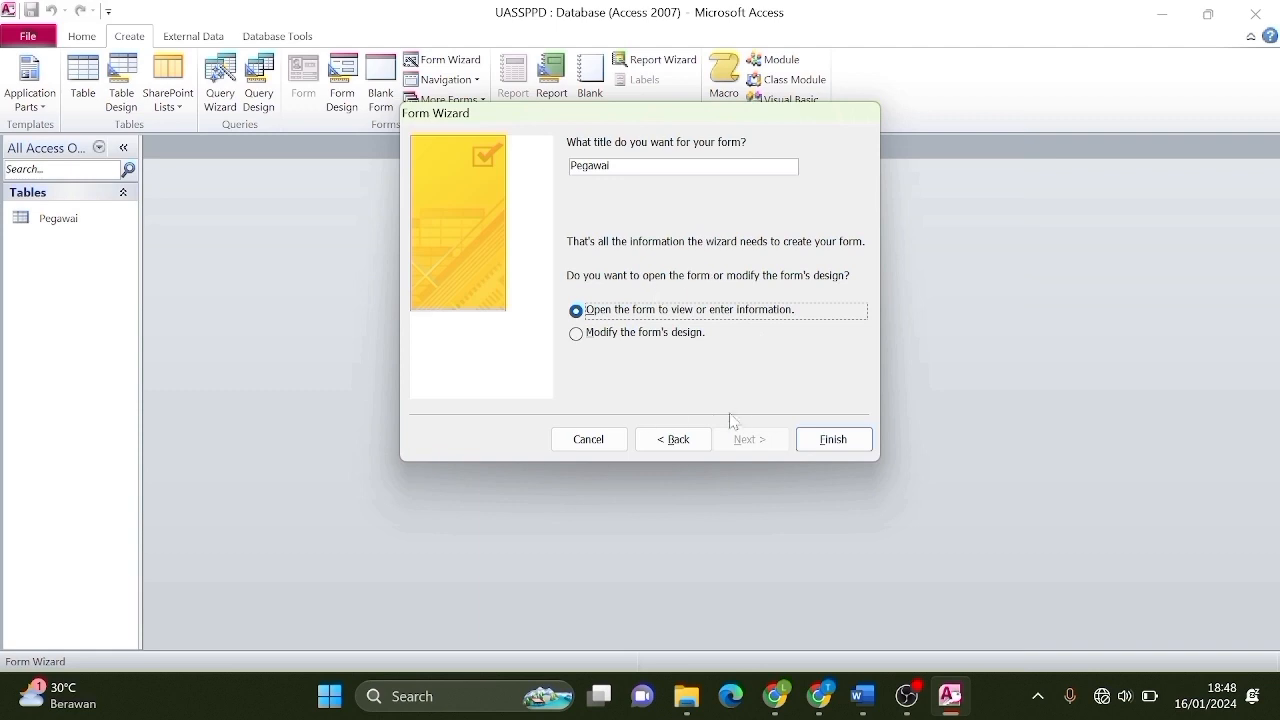
click(853, 445)
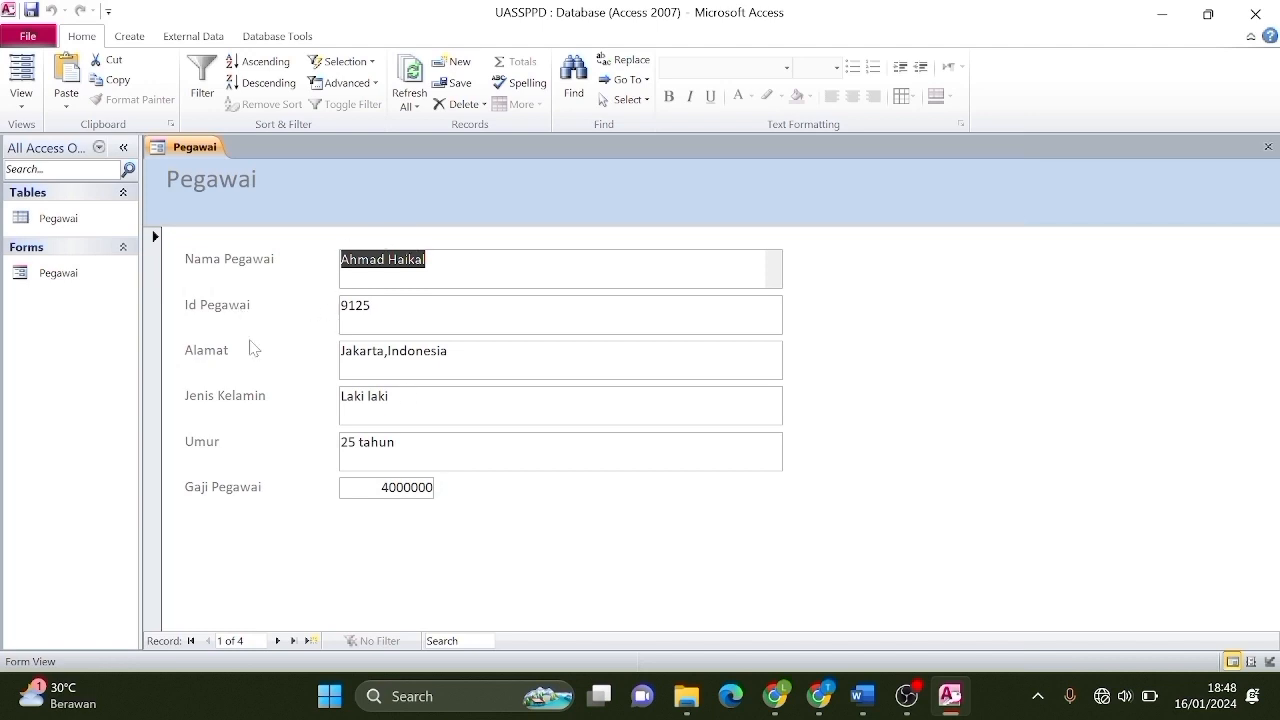
Switch the Pegawai form to Design View and drag the Form Footer taller.
right_click(182, 152)
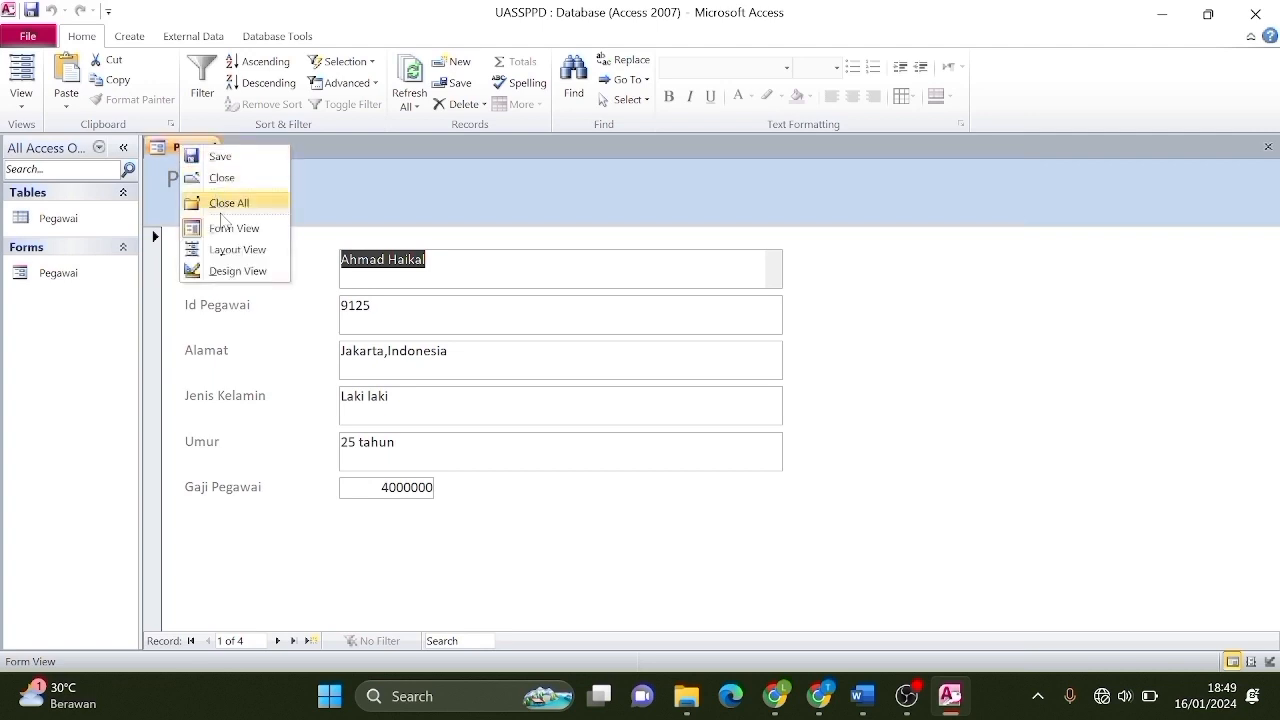
click(251, 272)
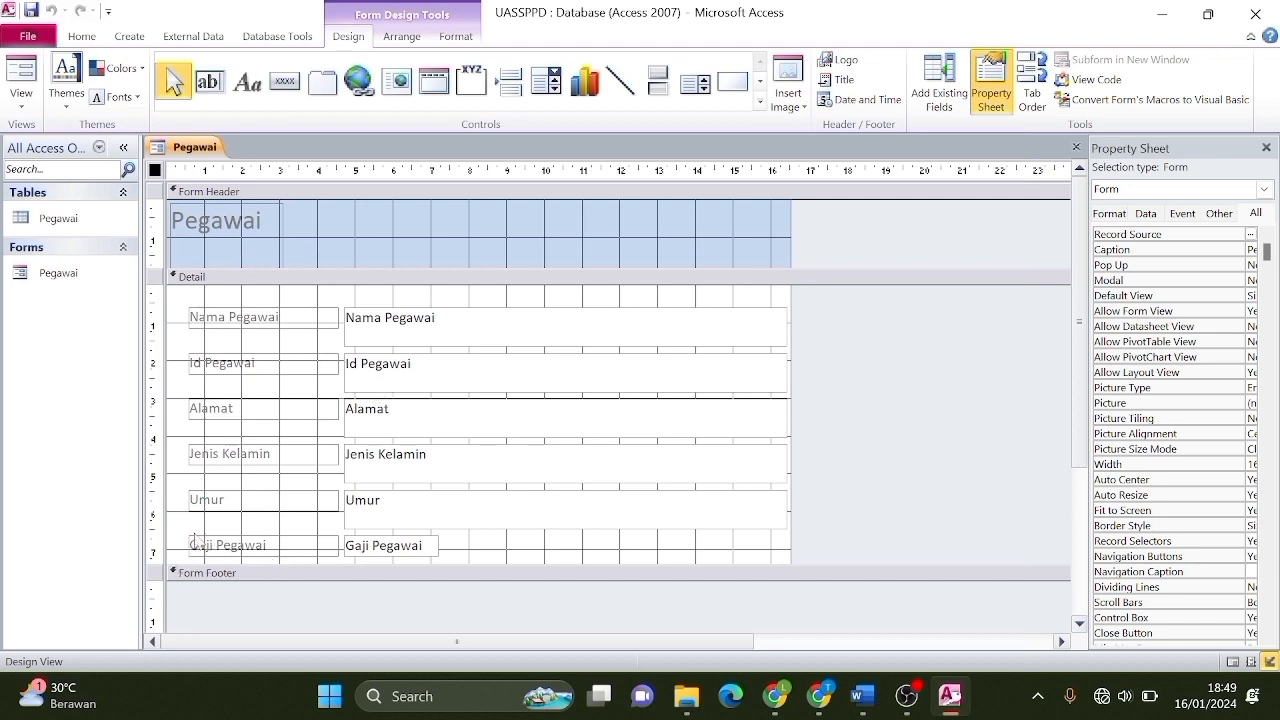
drag(222, 581, 229, 626)
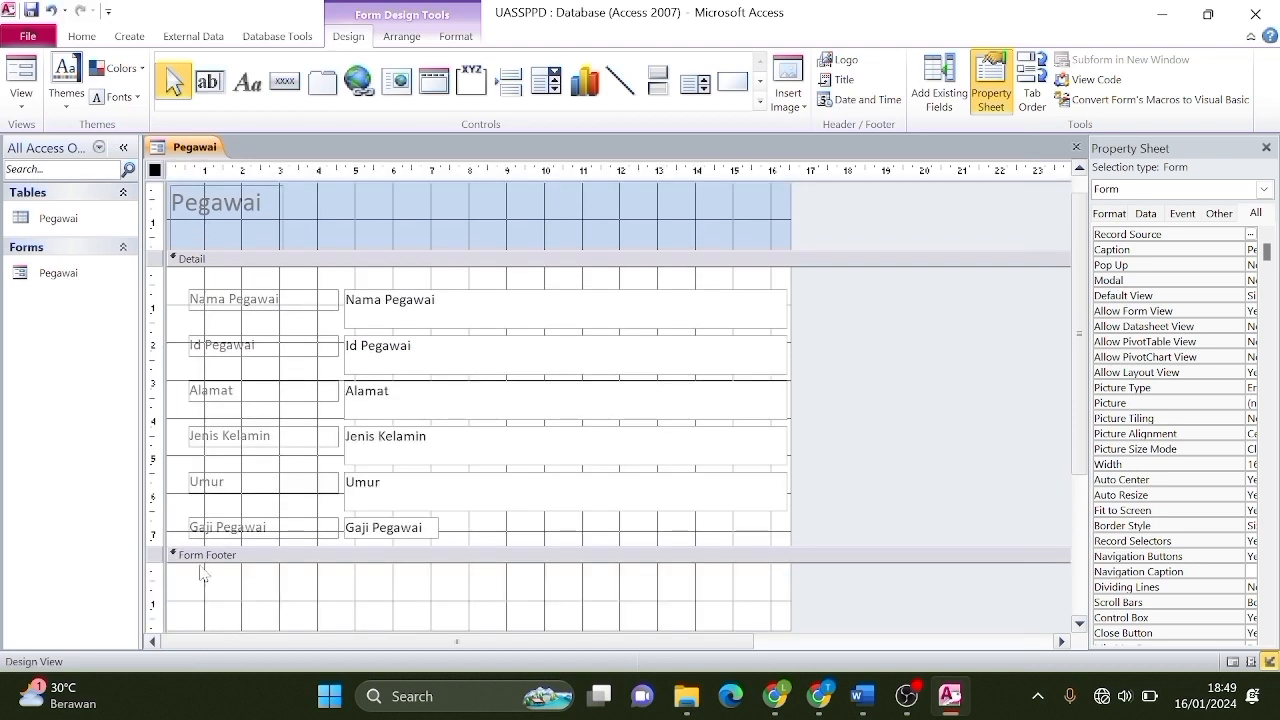
click(284, 91)
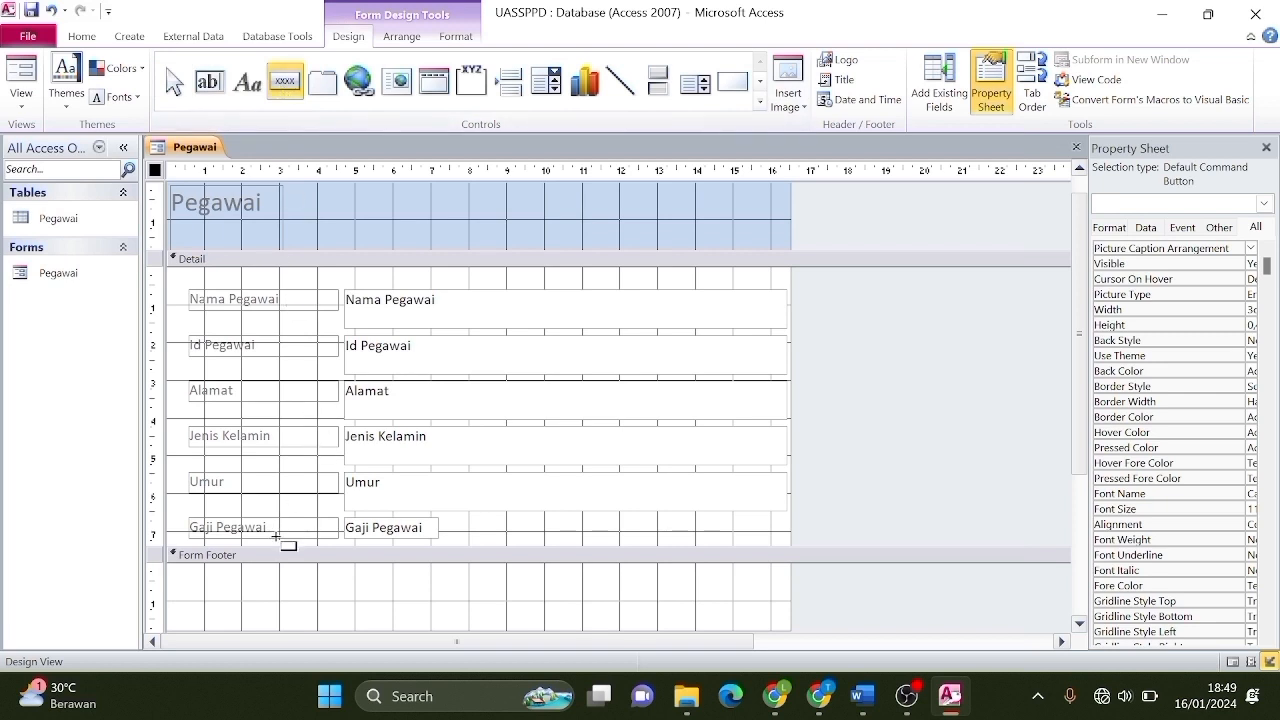
Place a Go To Previous Record button with an arrow picture in the footer and reposition it.
click(242, 597)
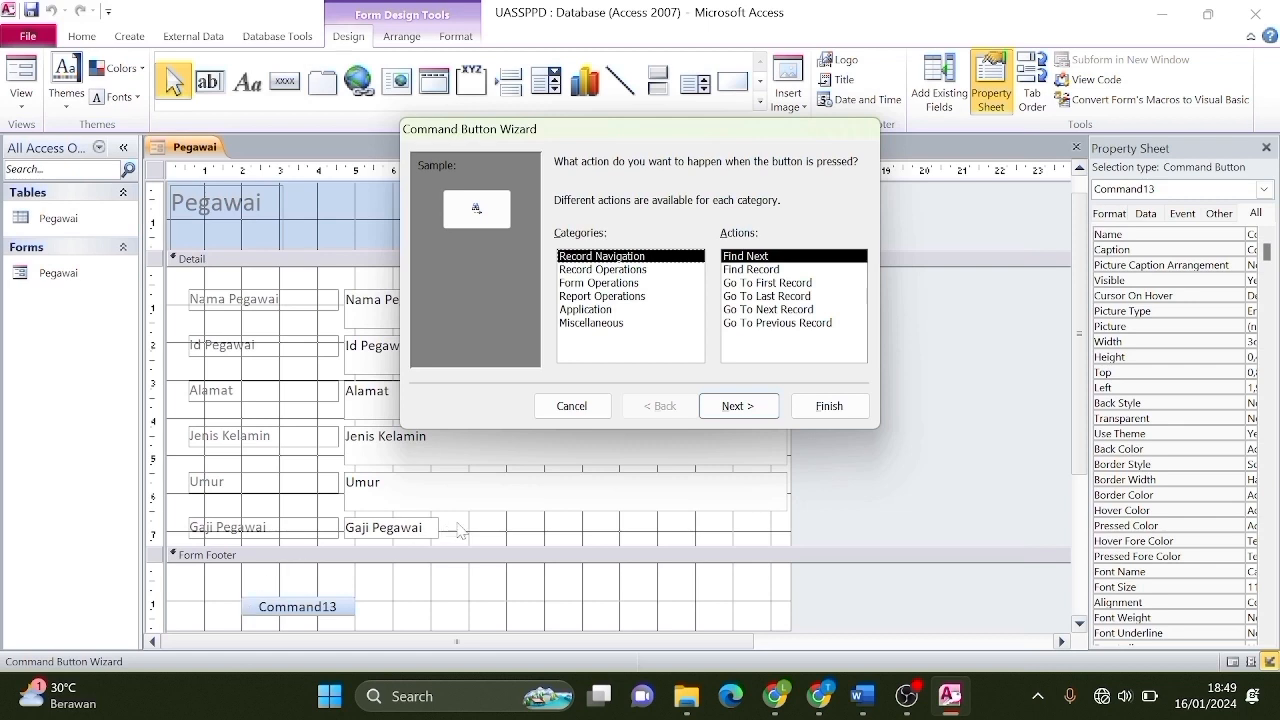
click(785, 323)
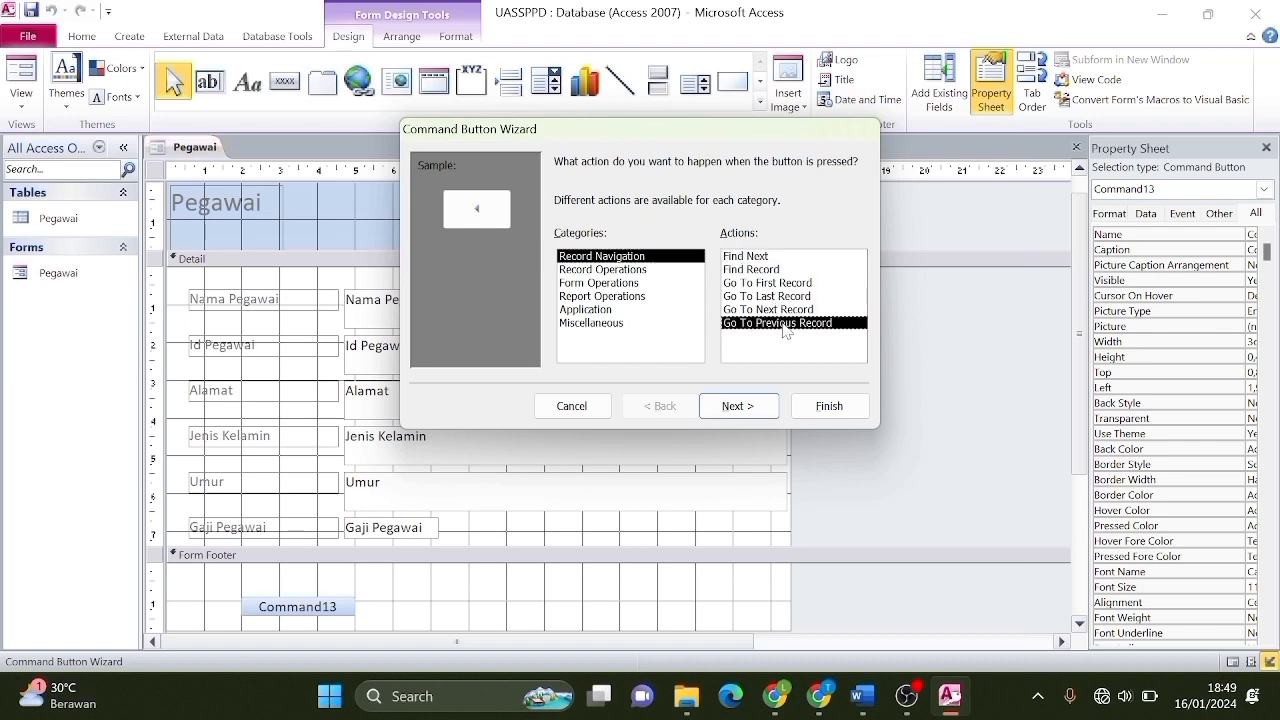
click(732, 406)
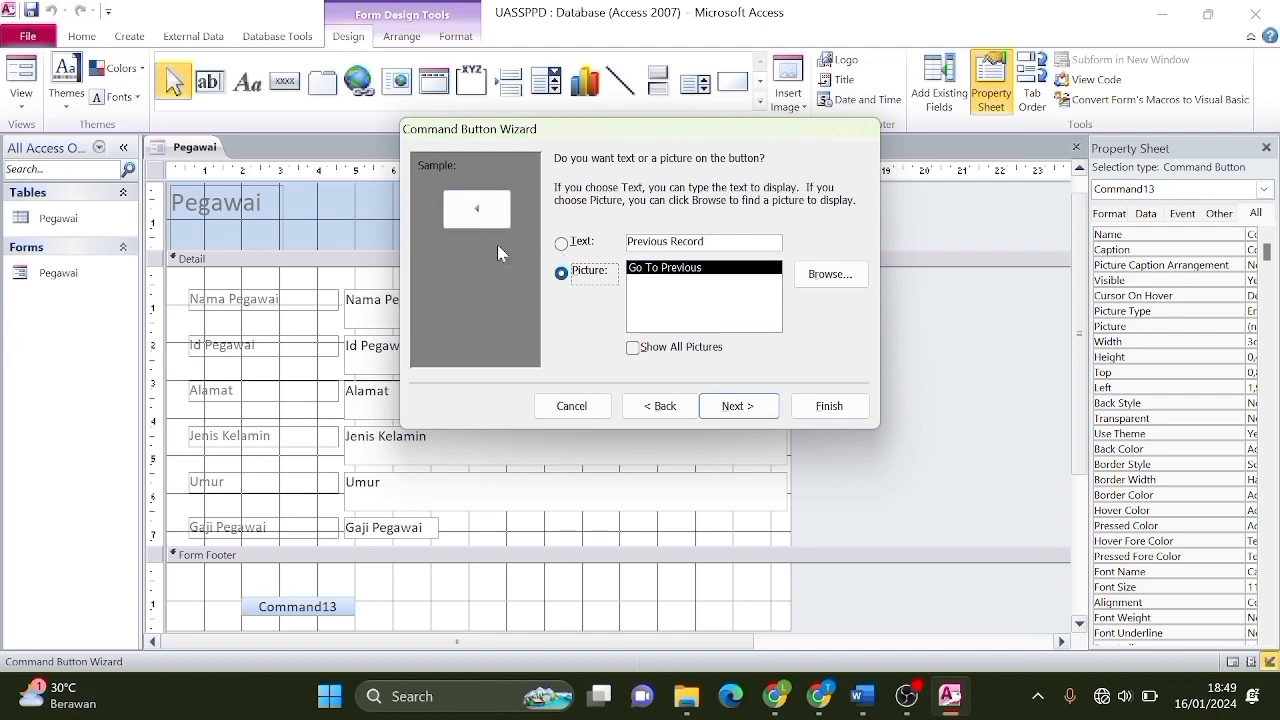
click(566, 246)
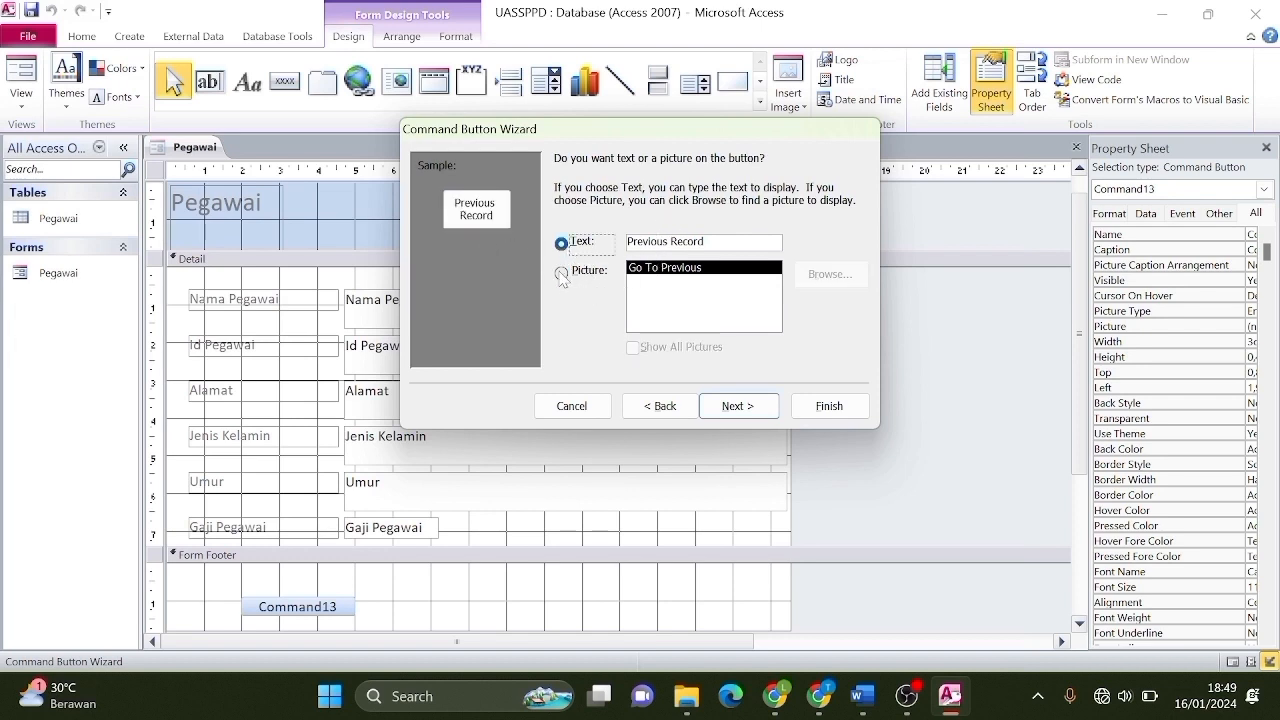
click(562, 273)
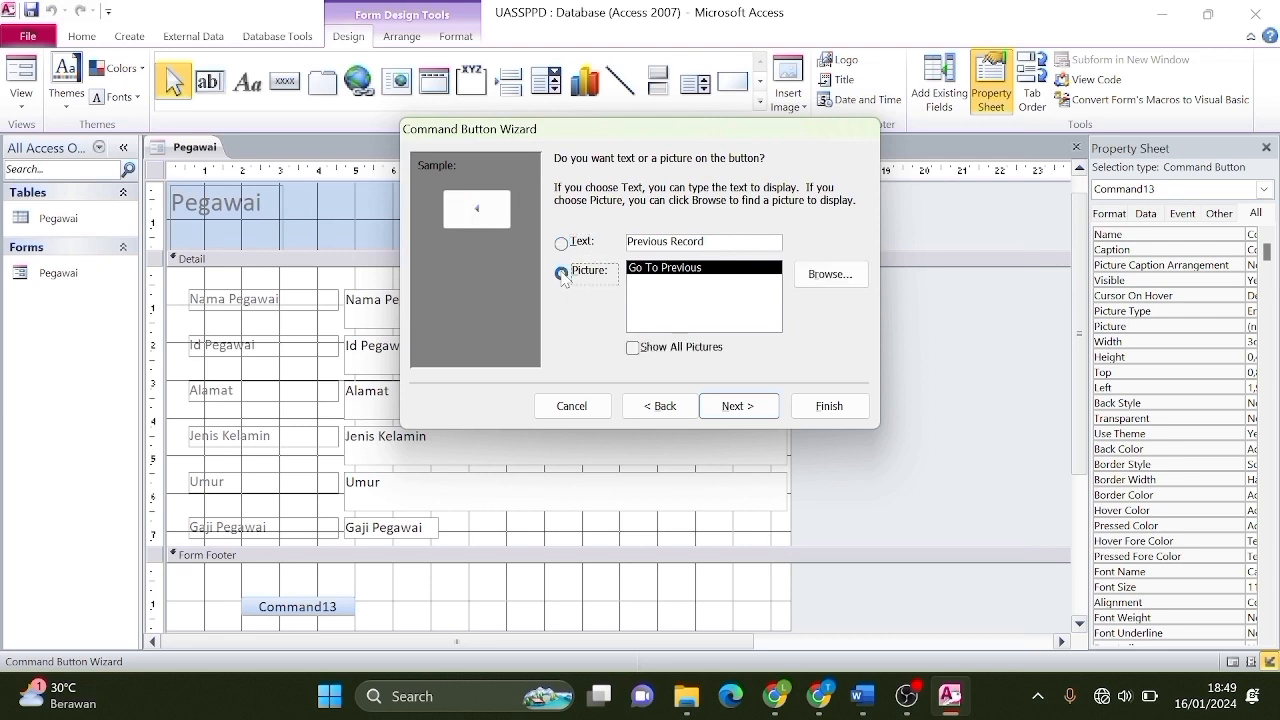
click(737, 406)
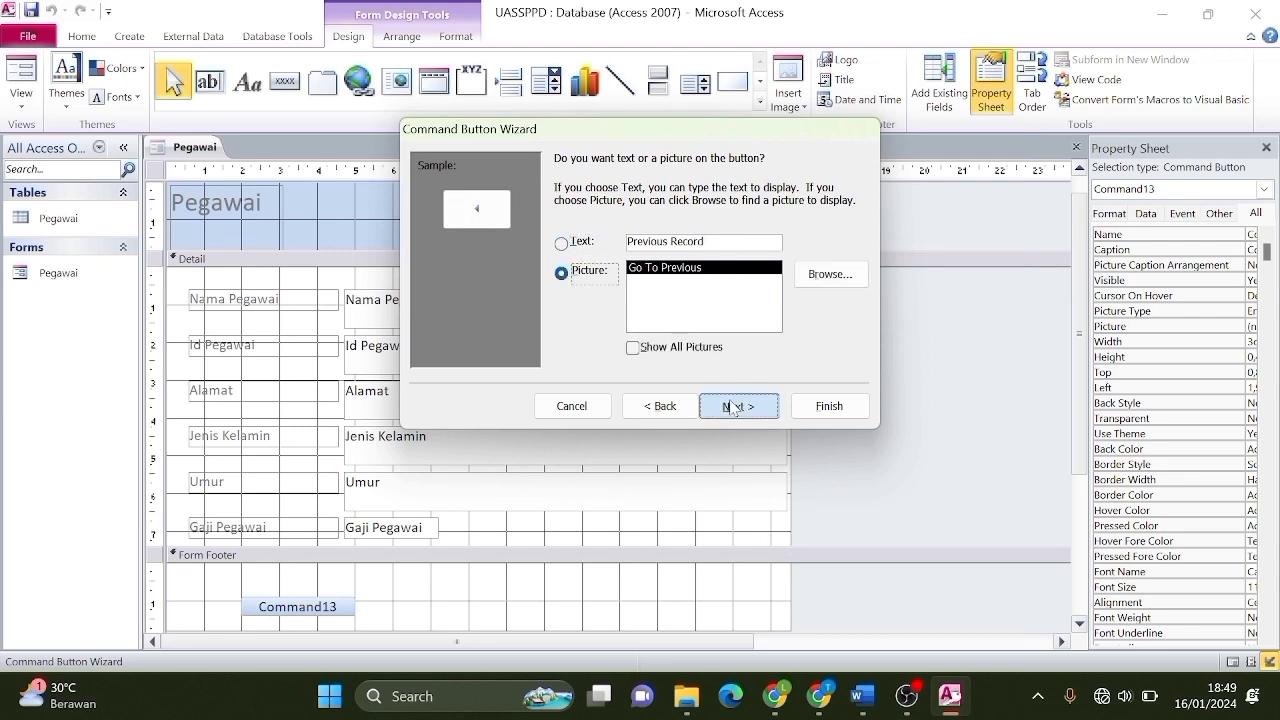
click(838, 408)
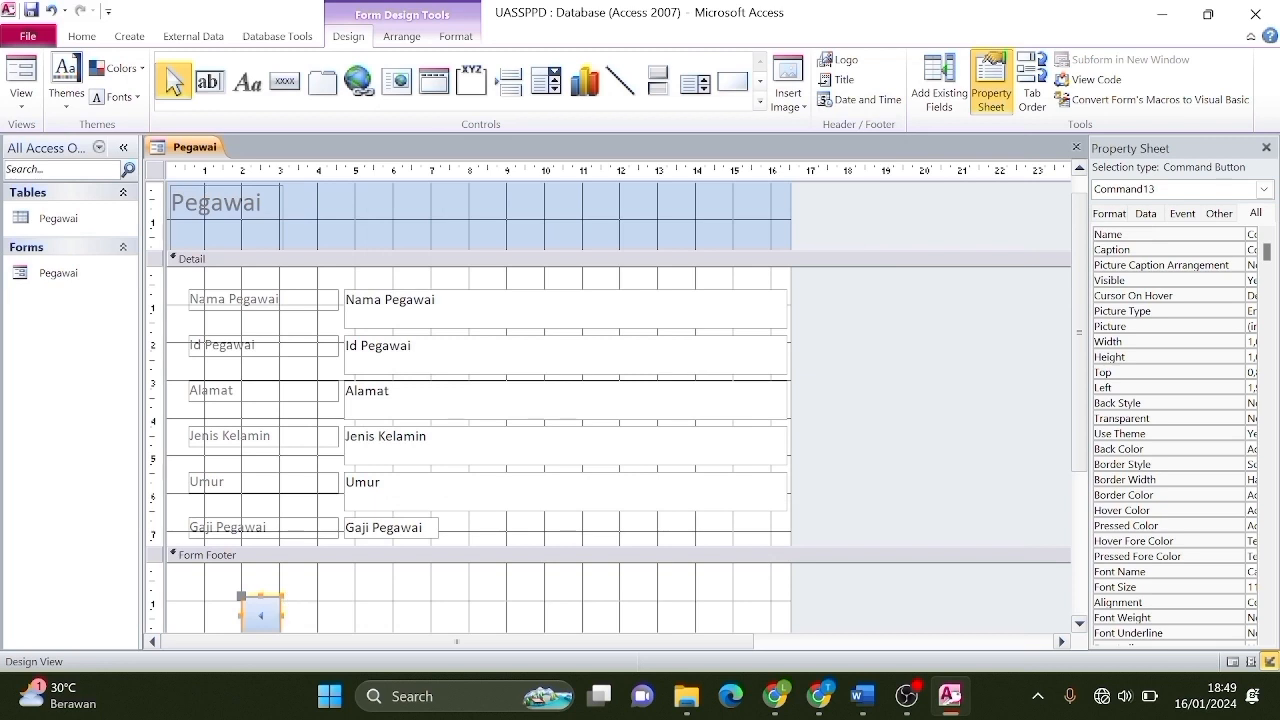
click(260, 614)
click(308, 613)
drag(259, 608, 236, 588)
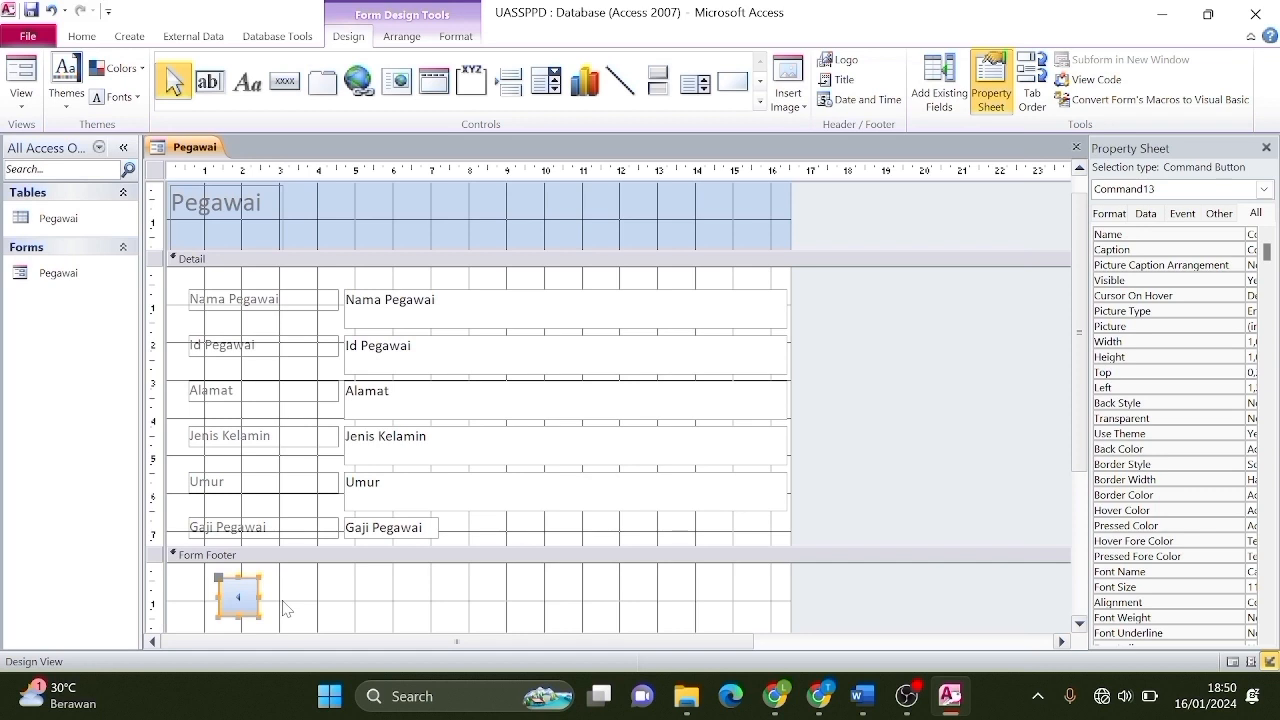
Add a Go To Next Record button with an arrow picture beside the previous-record button in the footer.
click(294, 93)
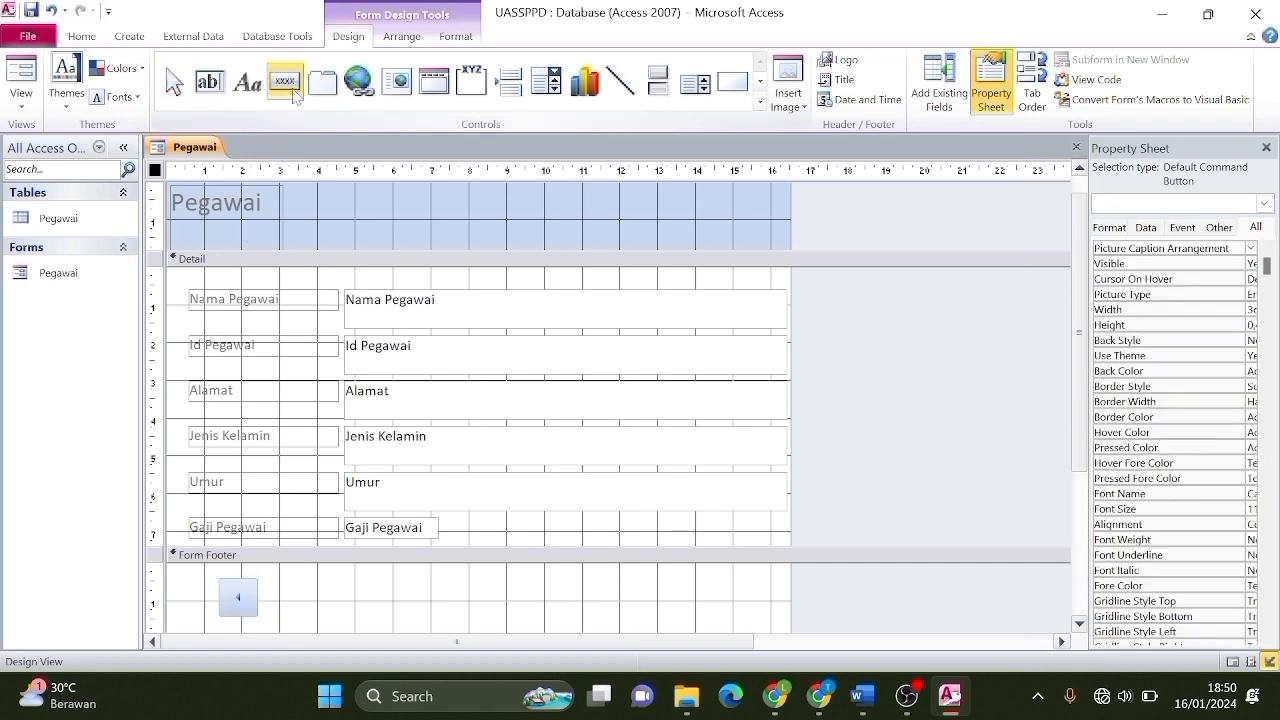
click(303, 595)
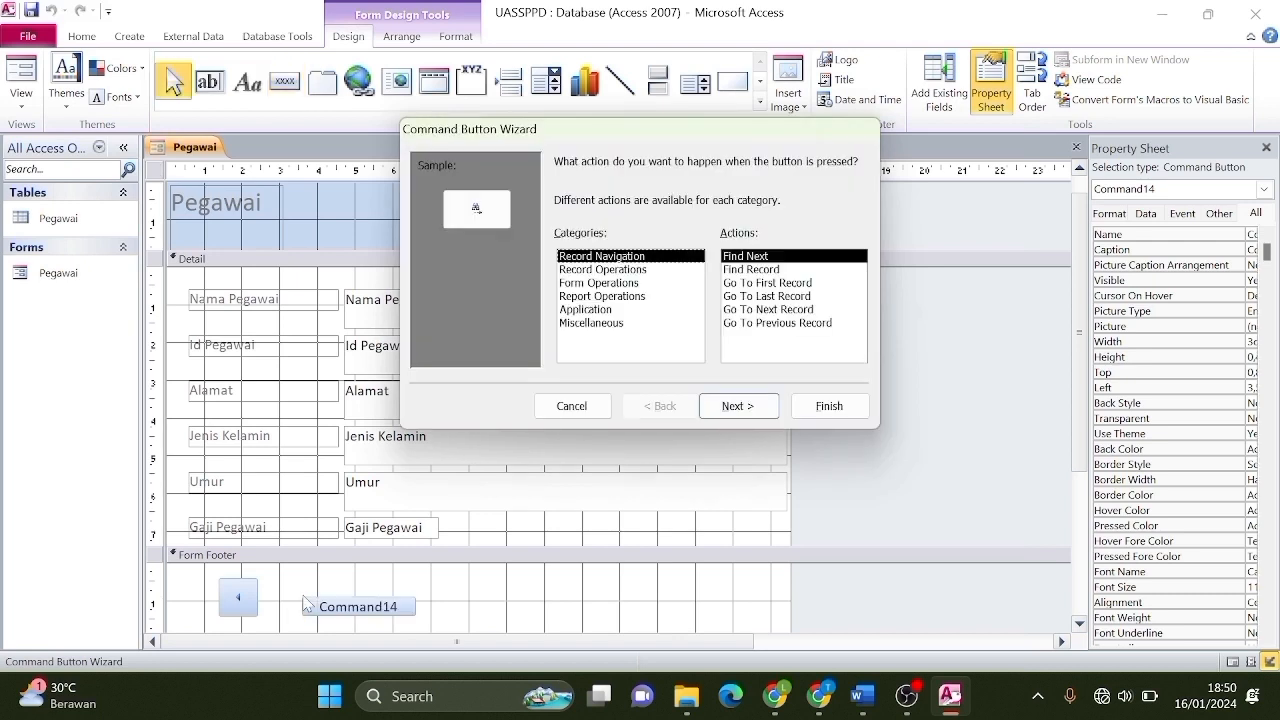
click(758, 310)
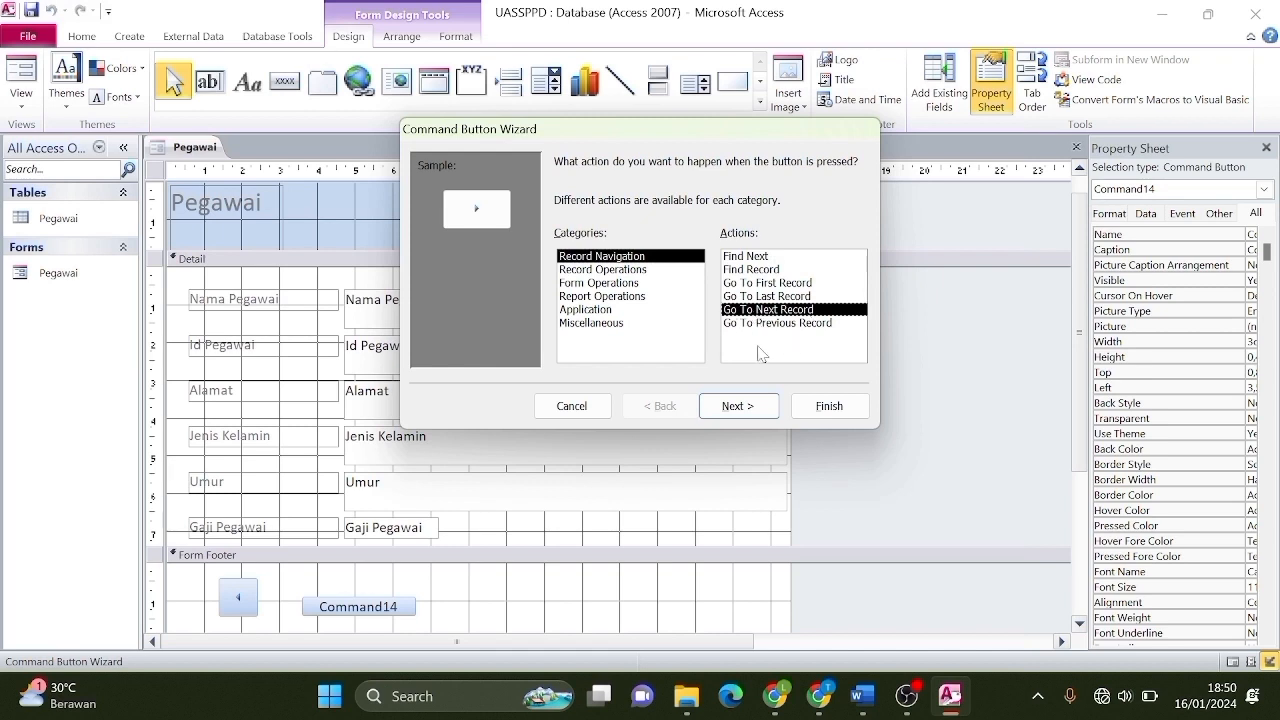
click(740, 407)
click(561, 271)
click(738, 406)
click(829, 406)
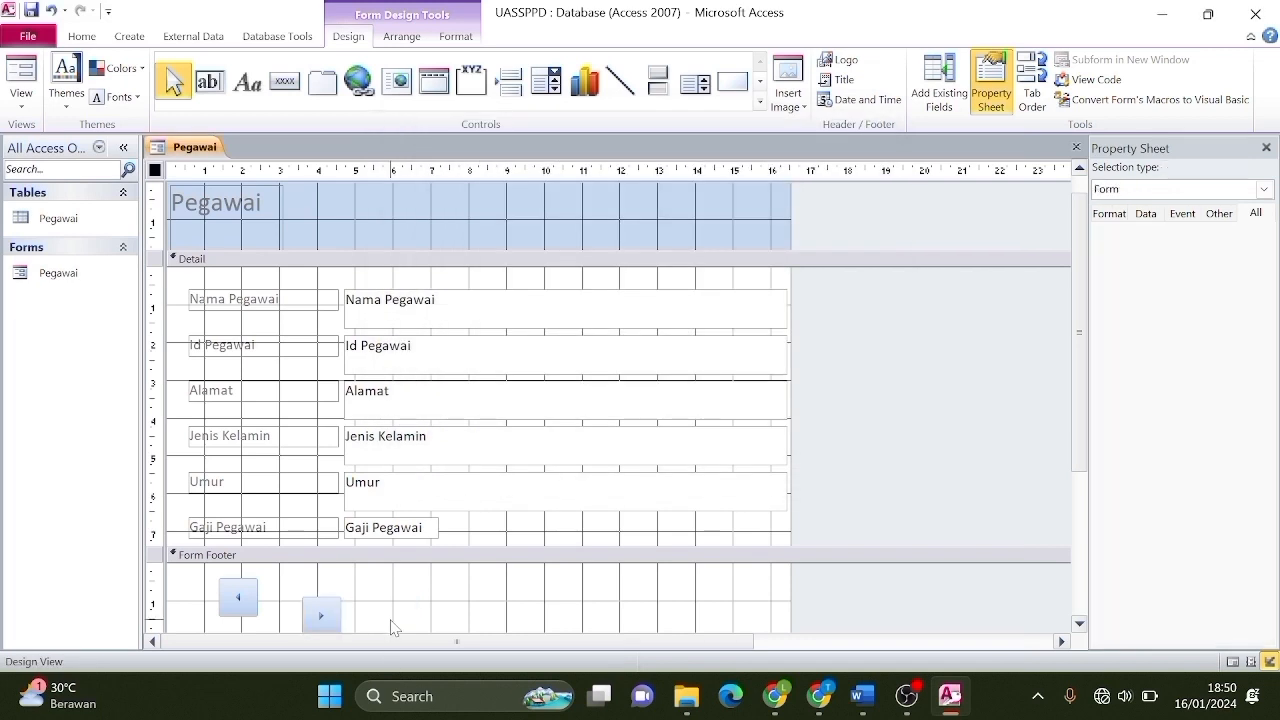
drag(320, 614, 299, 598)
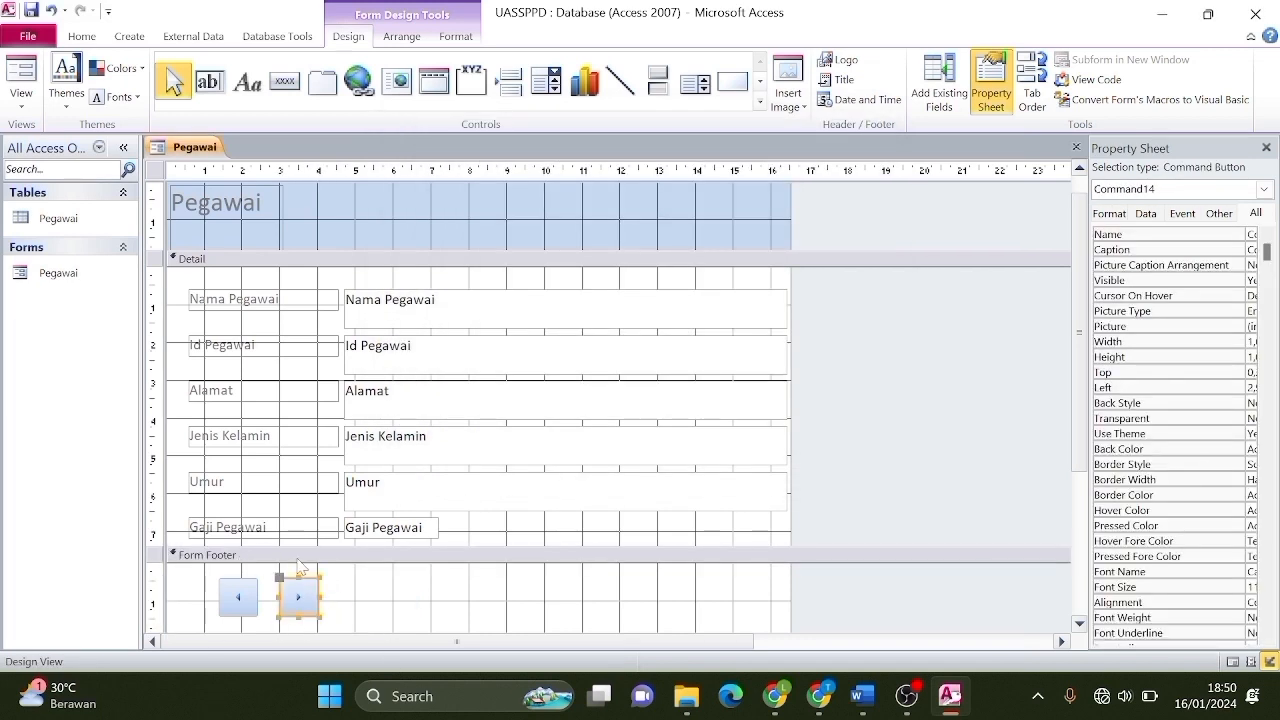
Apply the Clarity colour theme to the Pegawai form, replacing the briefly chosen Couture theme.
click(115, 72)
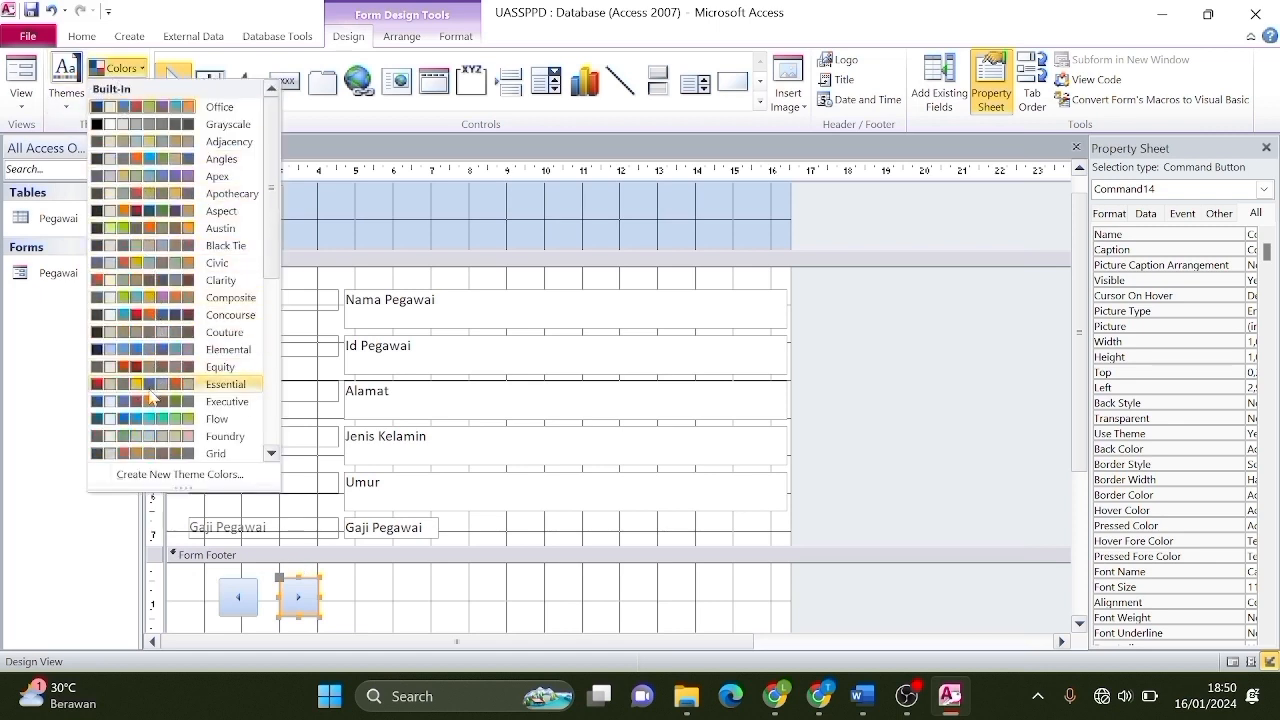
click(145, 333)
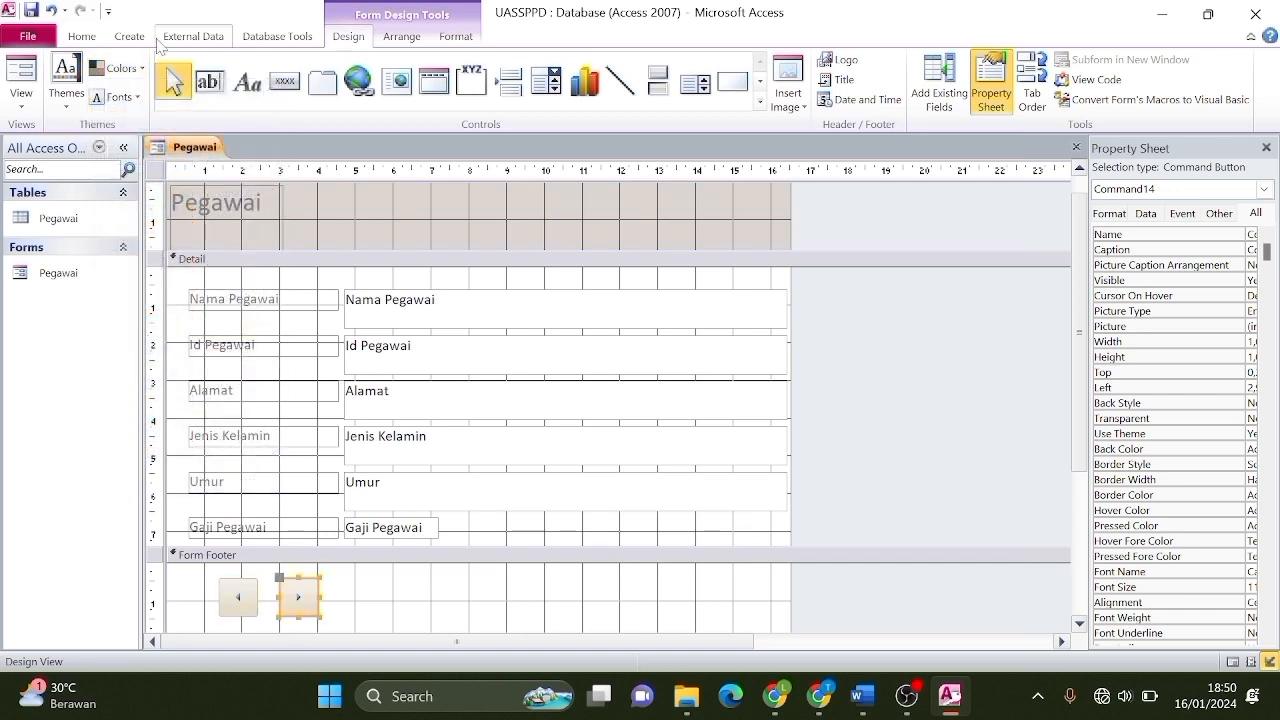
click(130, 69)
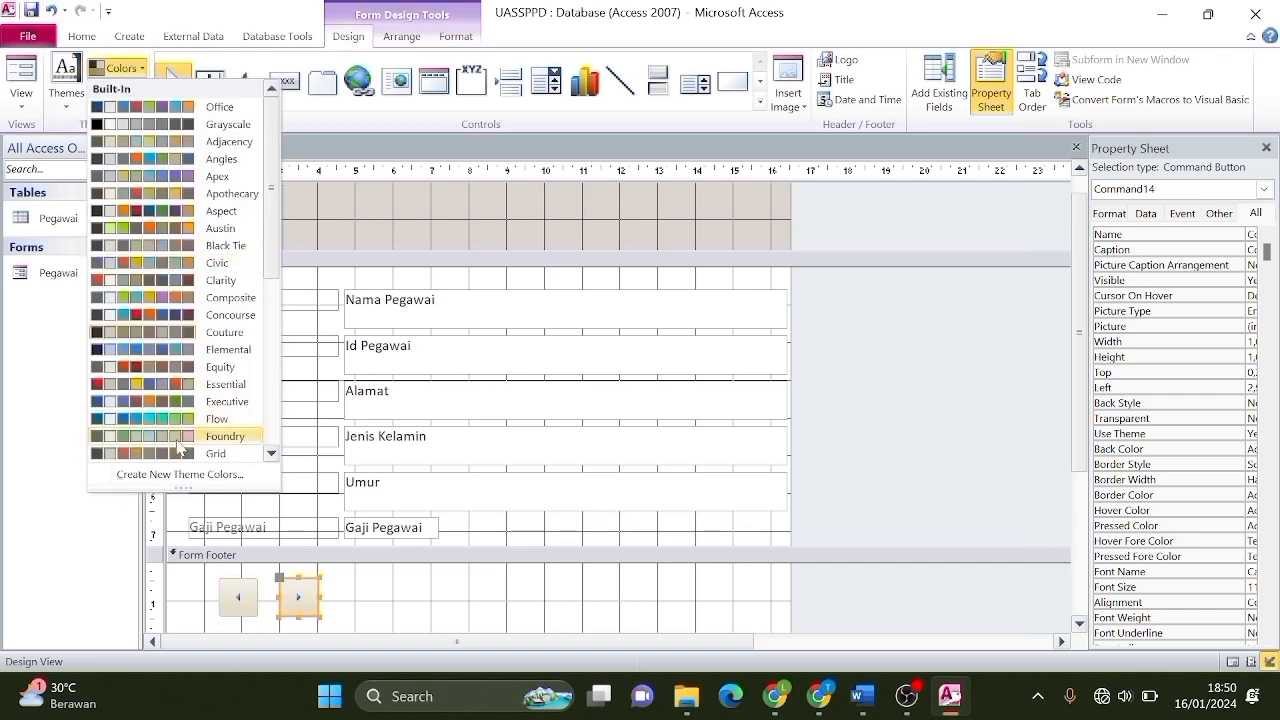
click(169, 281)
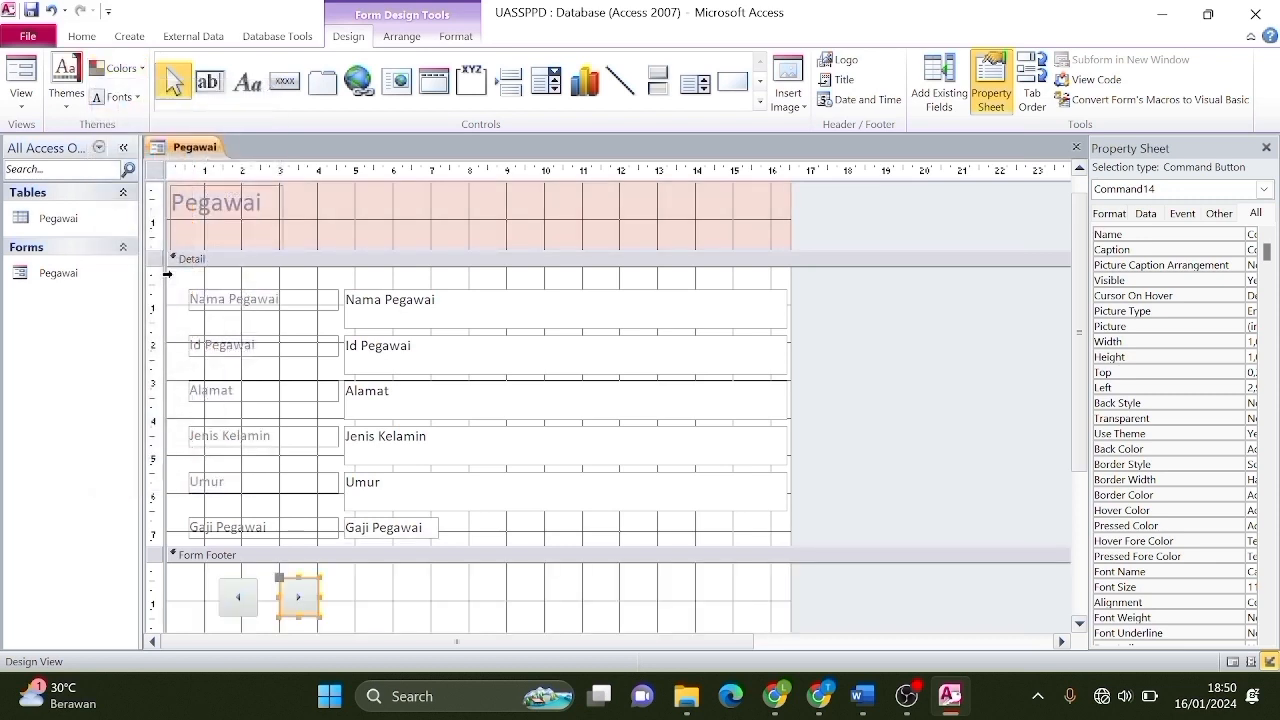
Move the Pegawai heading label to the centre of the form header.
click(474, 596)
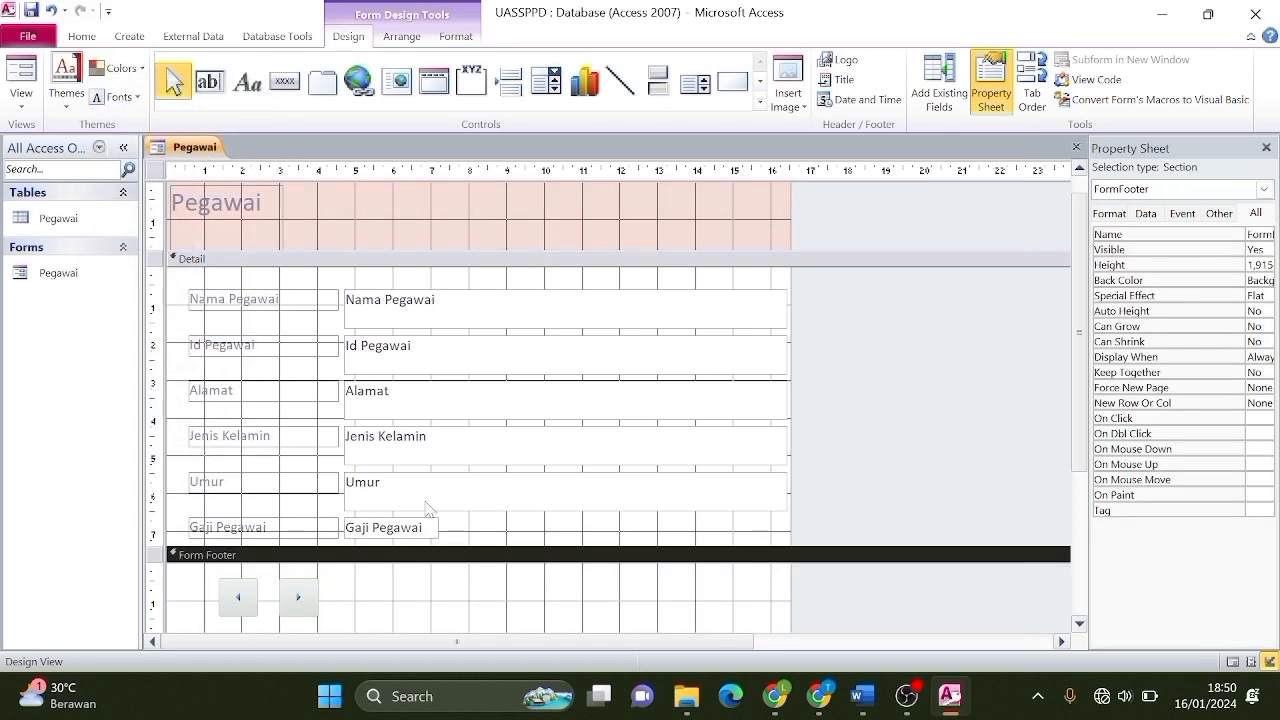
key(ctrl+a)
drag(224, 216, 358, 209)
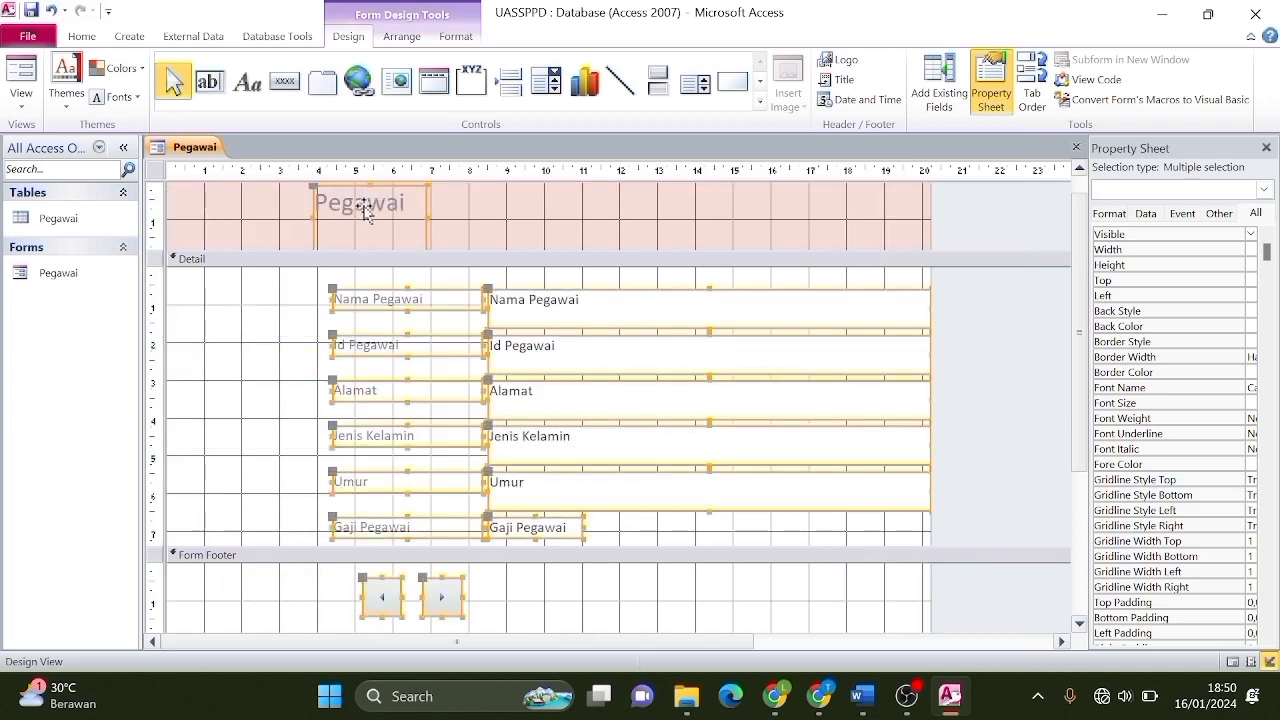
click(272, 357)
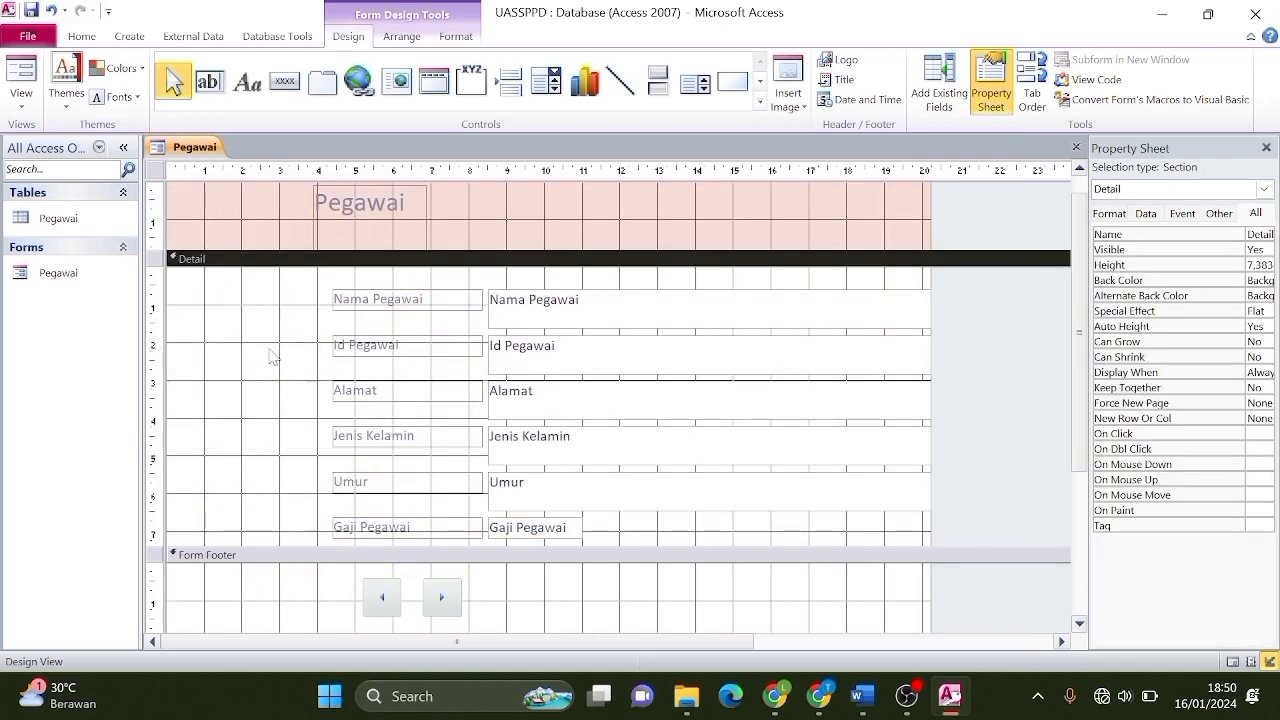
click(348, 322)
key(ctrl+z)
click(242, 220)
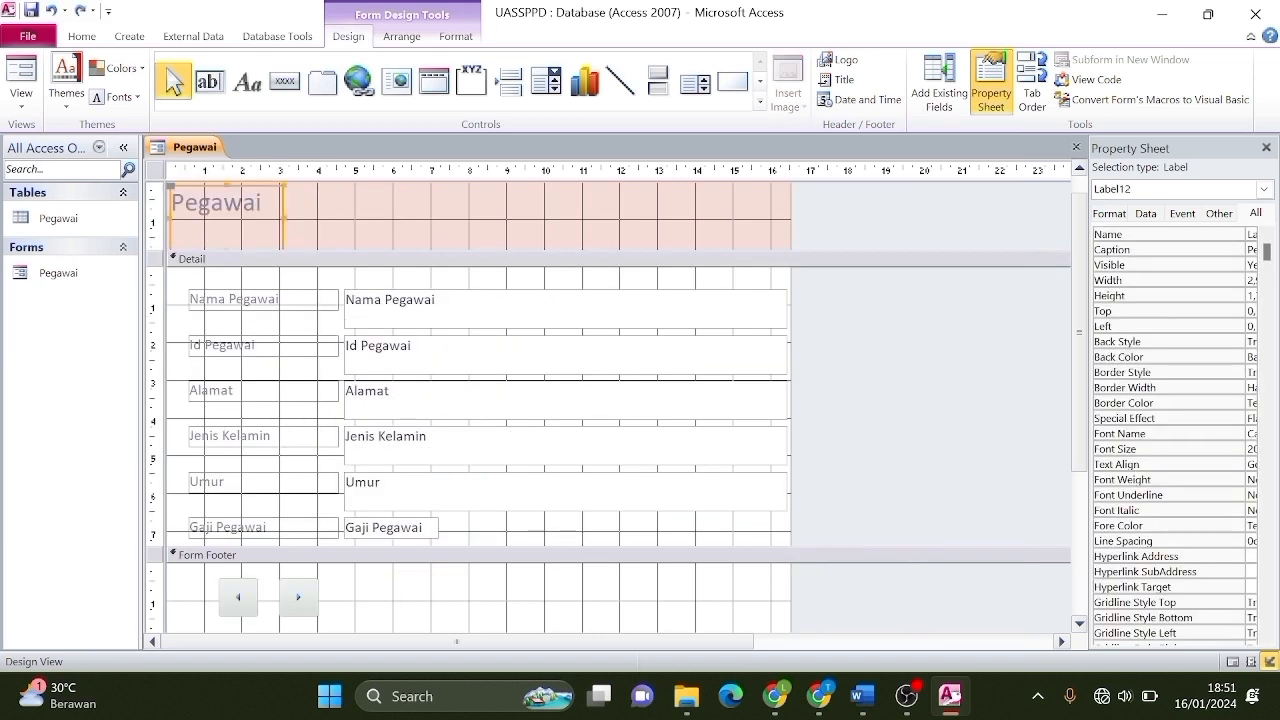
drag(286, 208, 501, 207)
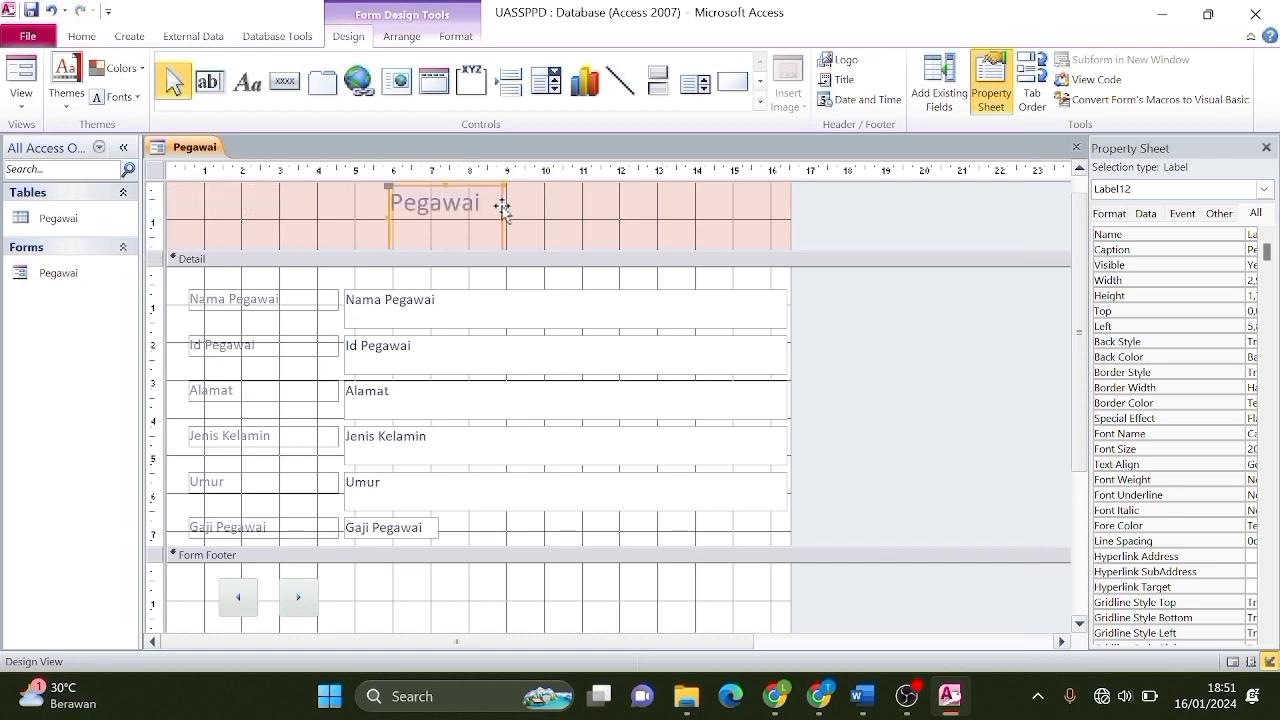
click(618, 282)
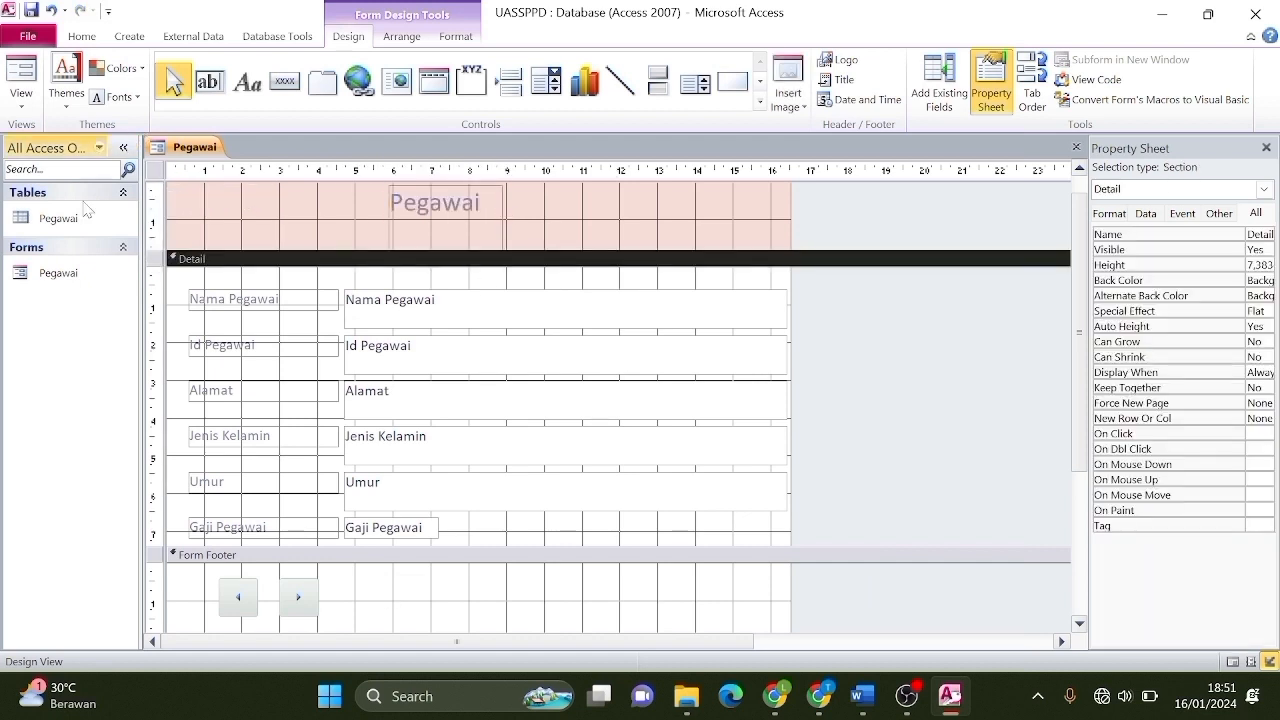
click(21, 100)
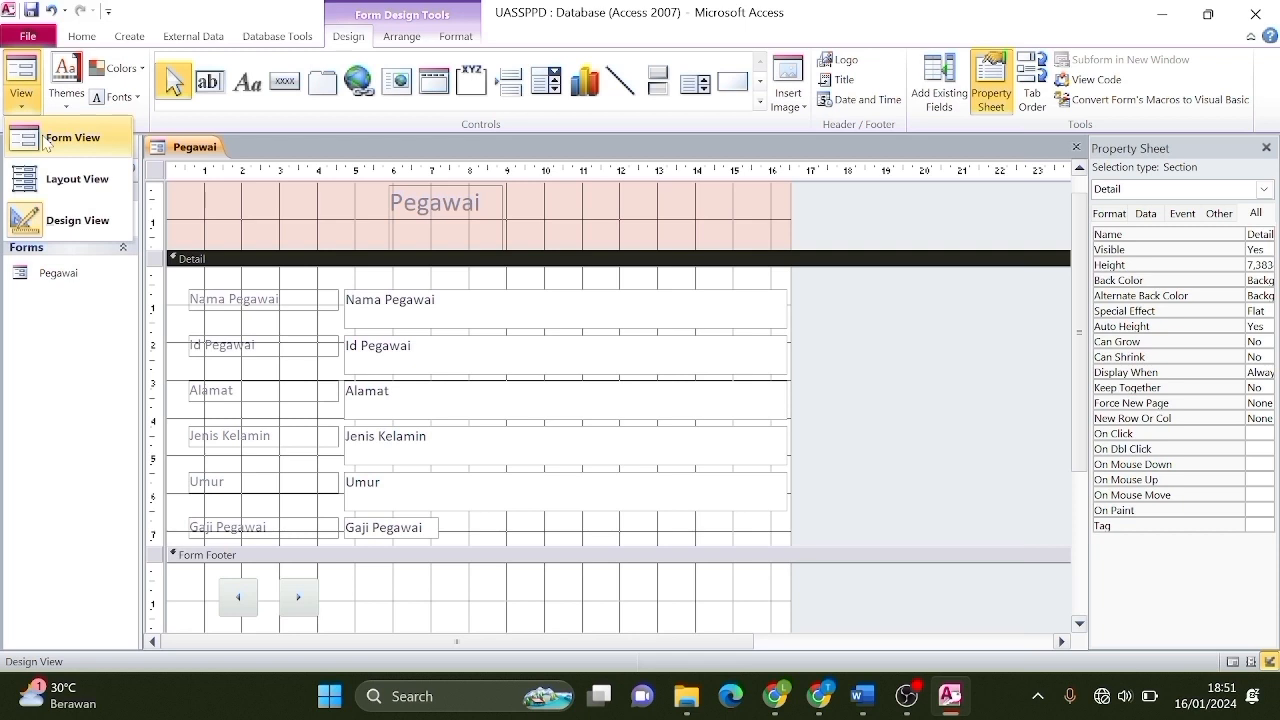
Browse the employee records in Form View with the next/previous buttons, then close the form.
click(45, 141)
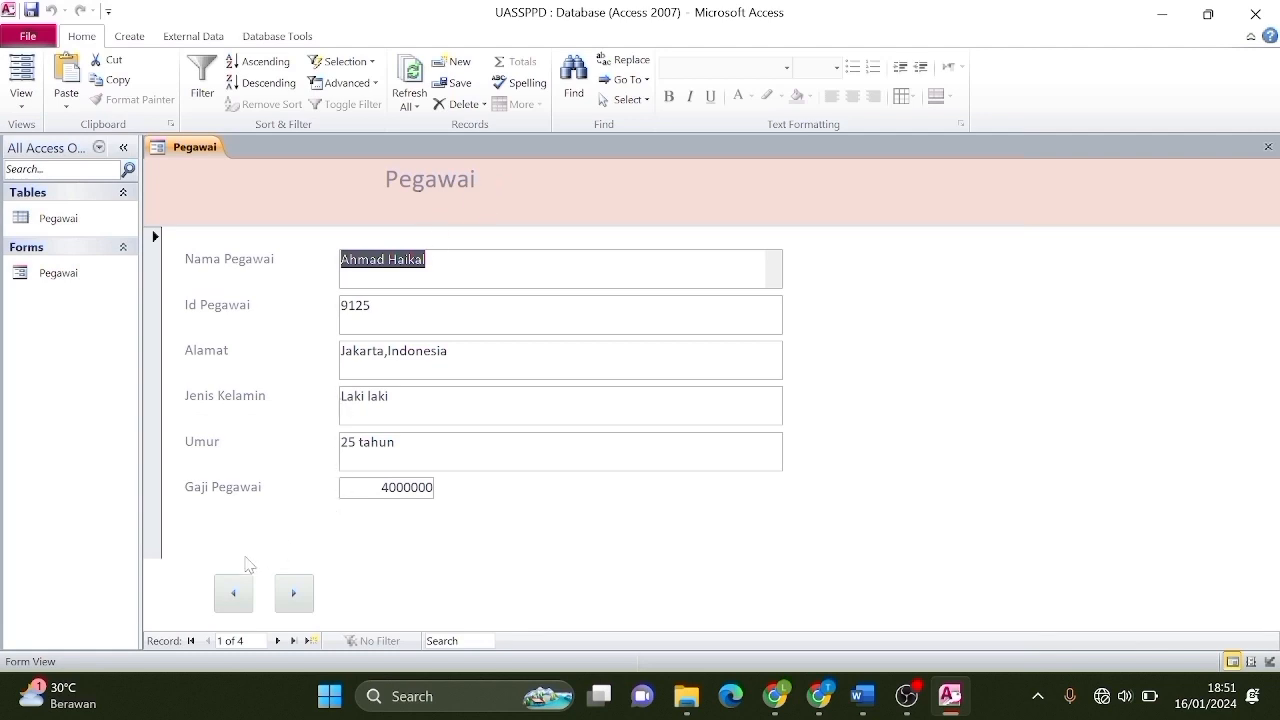
click(231, 594)
click(298, 596)
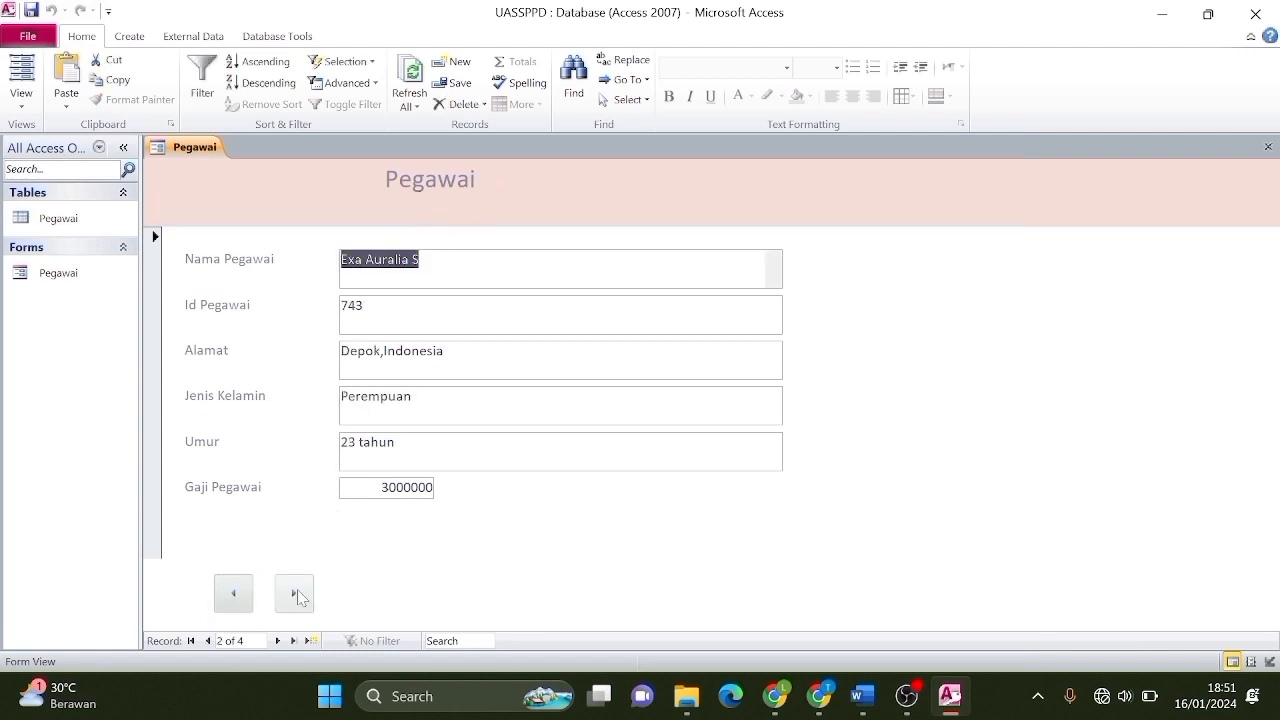
click(298, 596)
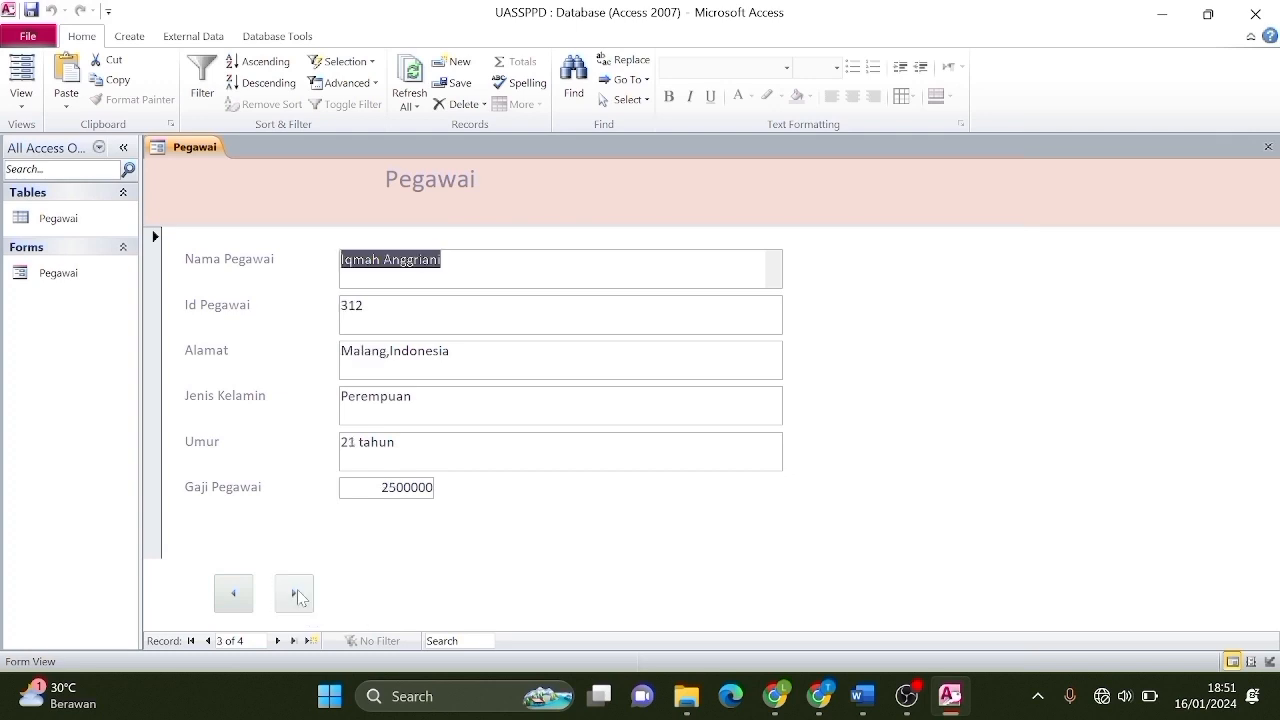
click(298, 596)
click(298, 596)
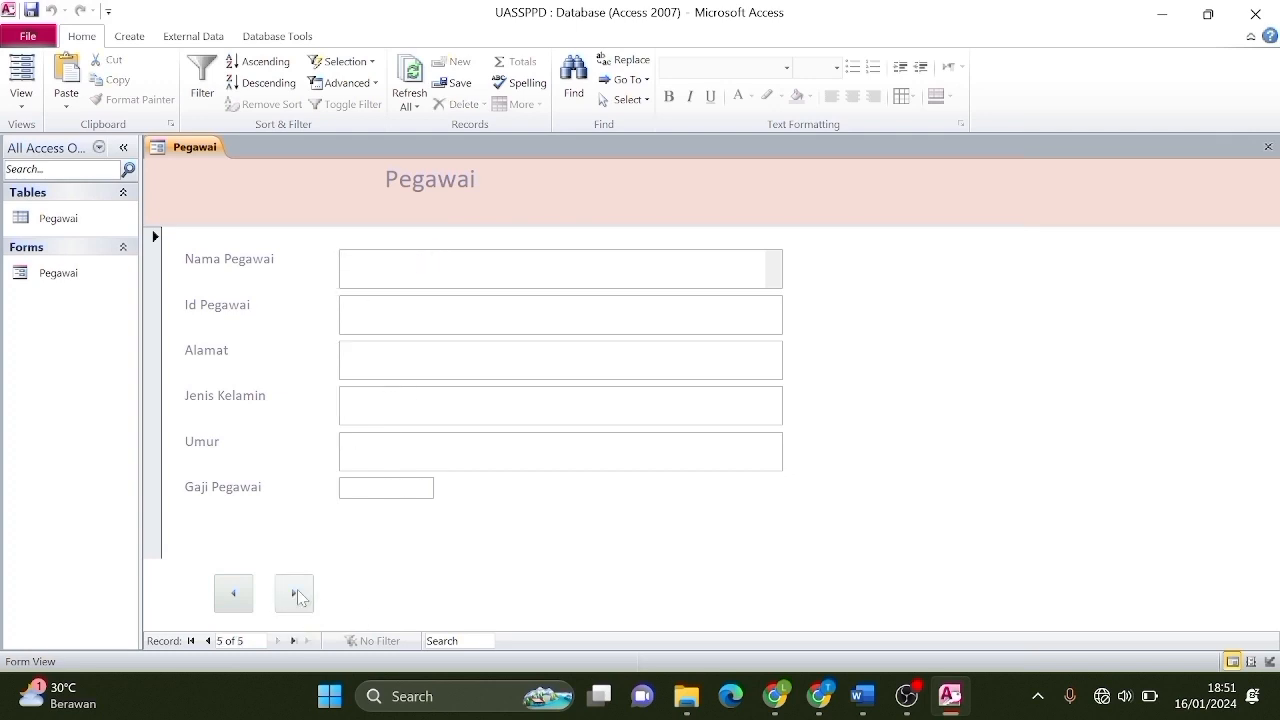
click(243, 606)
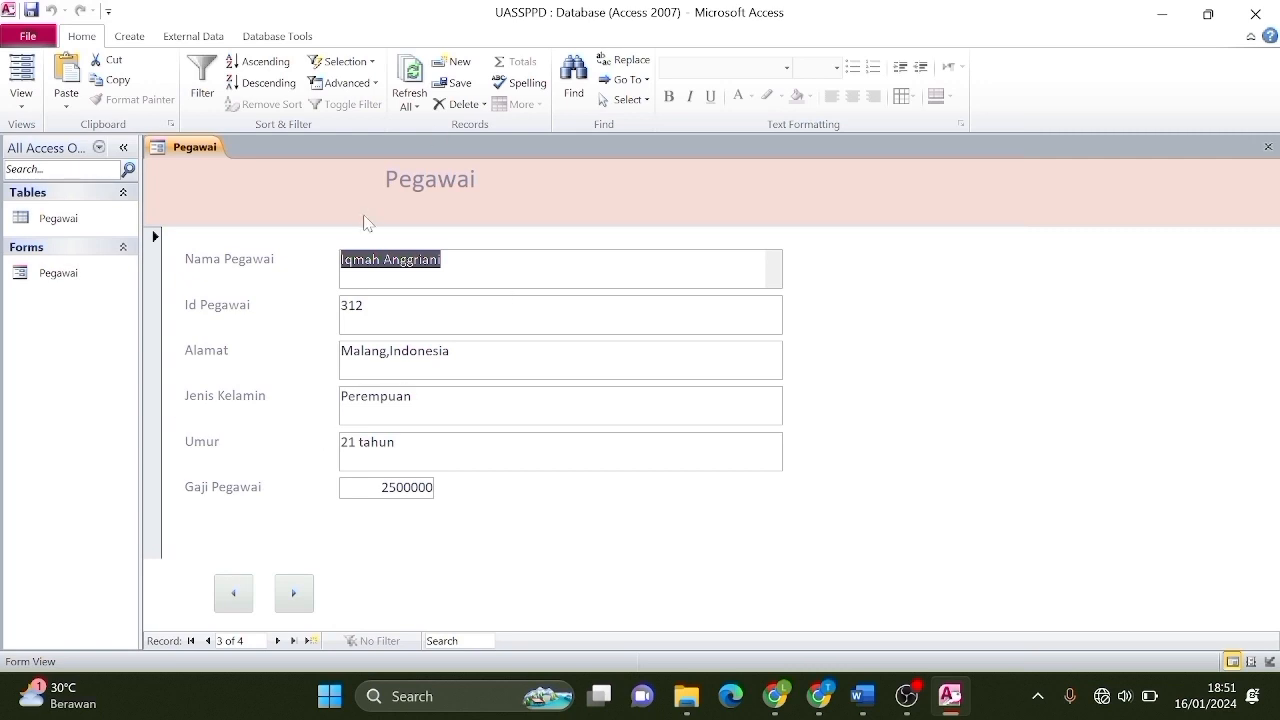
right_click(190, 148)
right_click(207, 150)
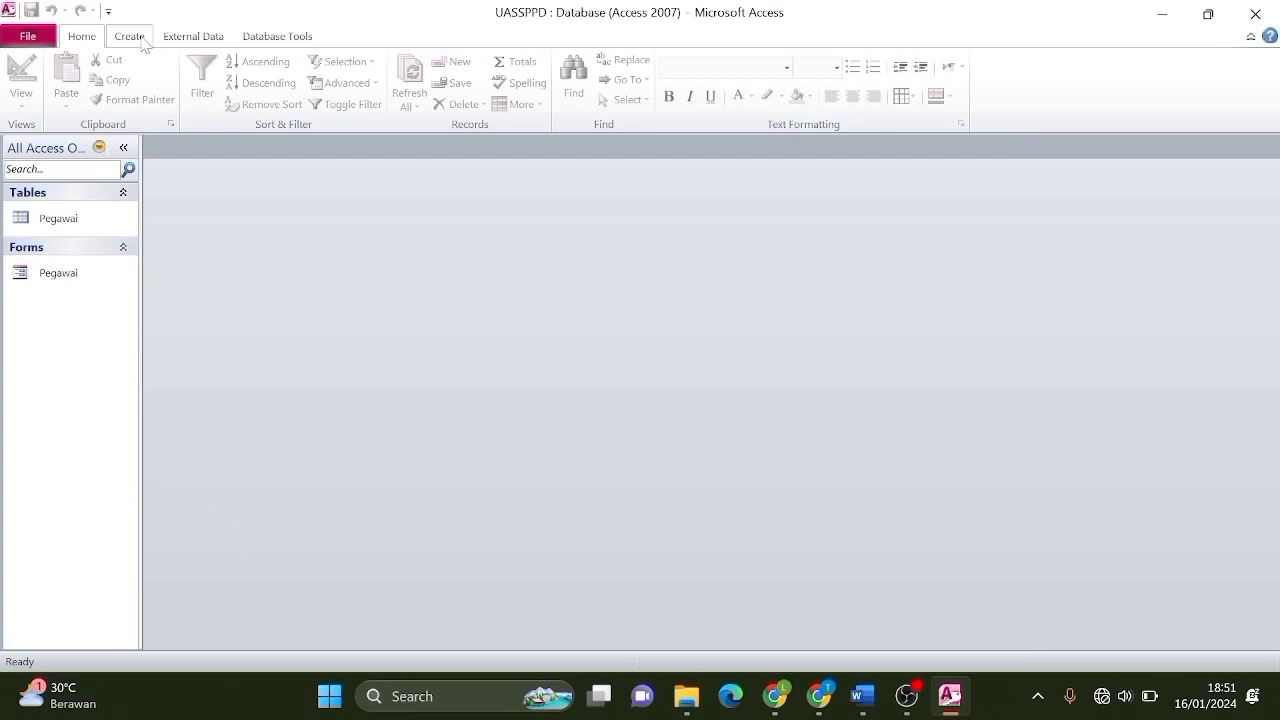
Start a design query on the Pegawai table with Nama Pegawai and Id Pegawai columns.
click(131, 37)
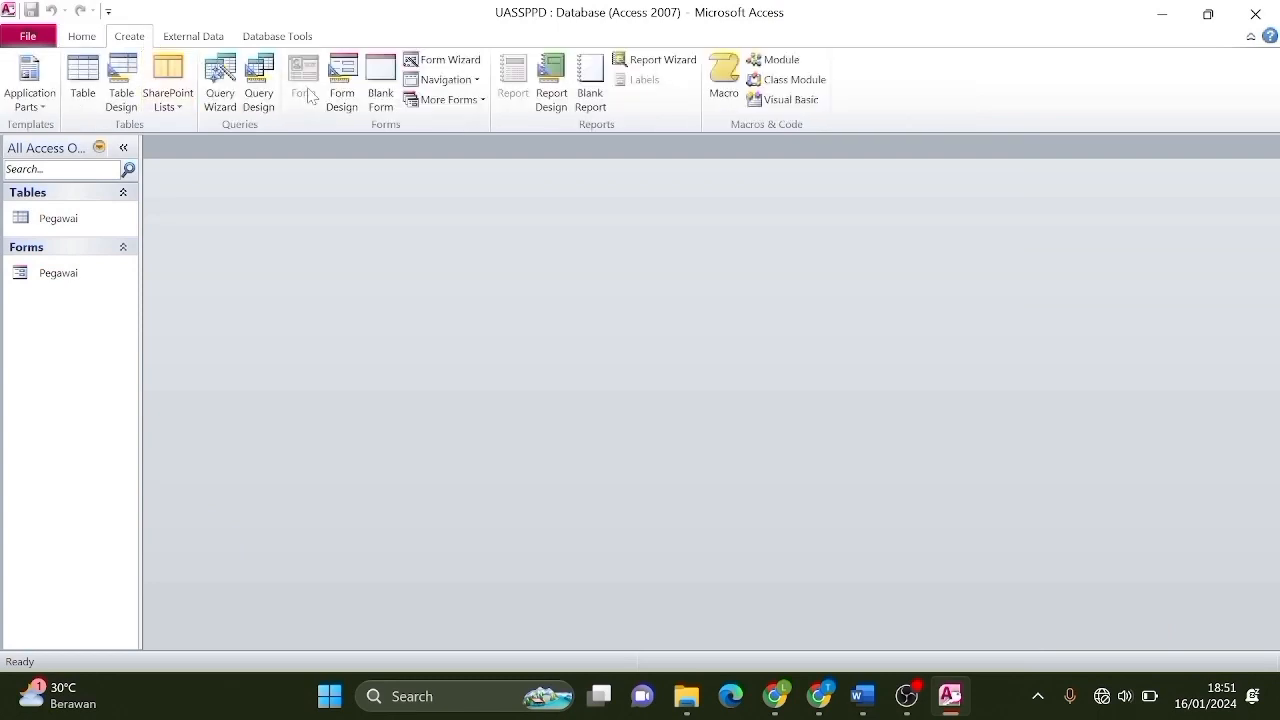
click(271, 92)
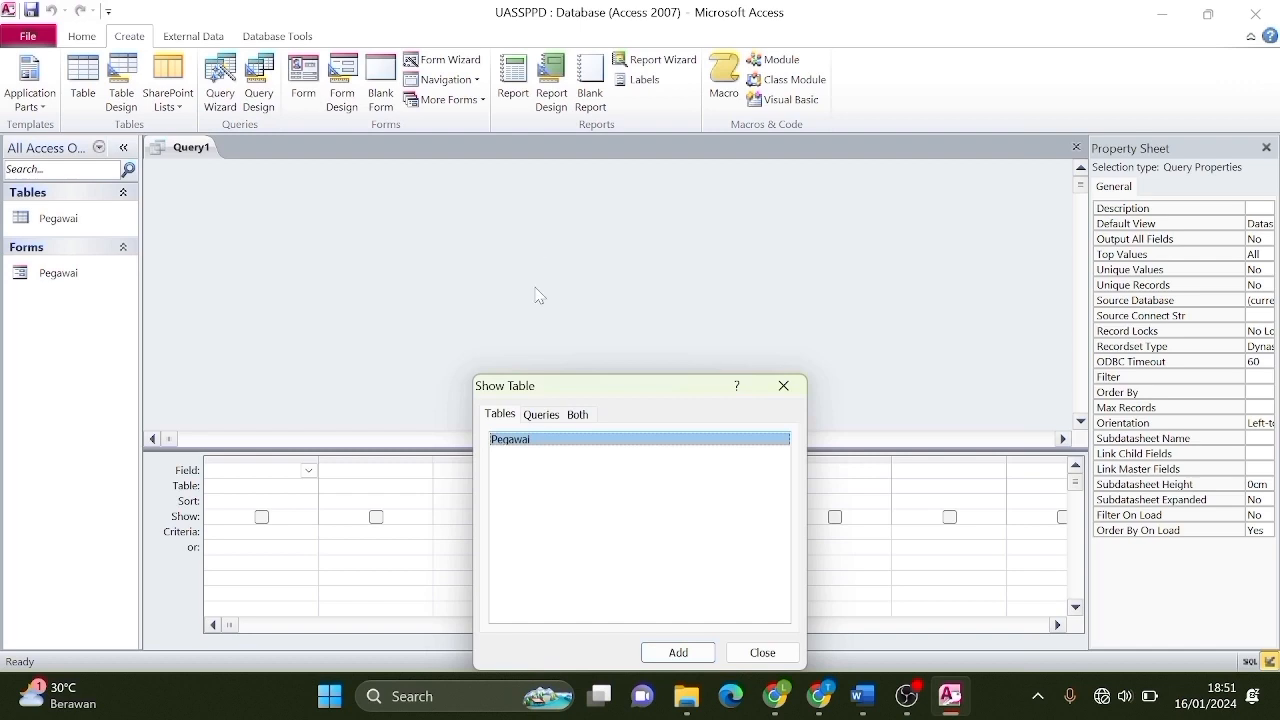
click(668, 653)
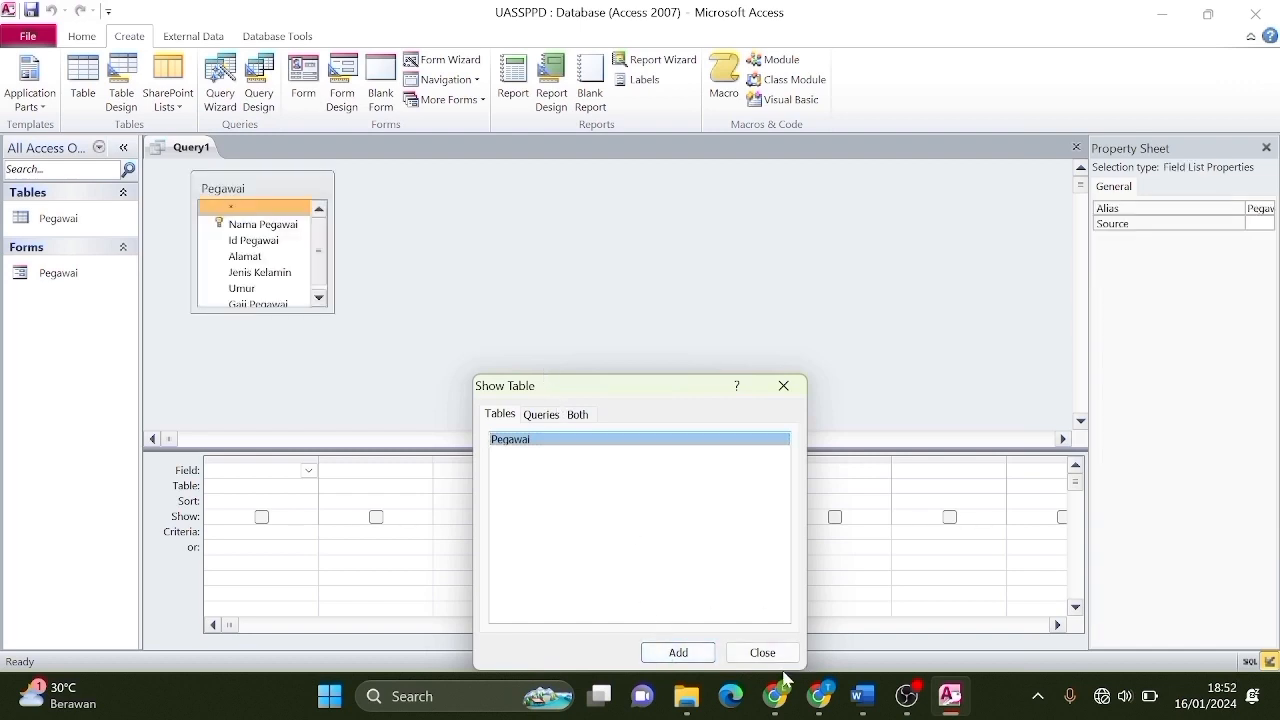
click(308, 470)
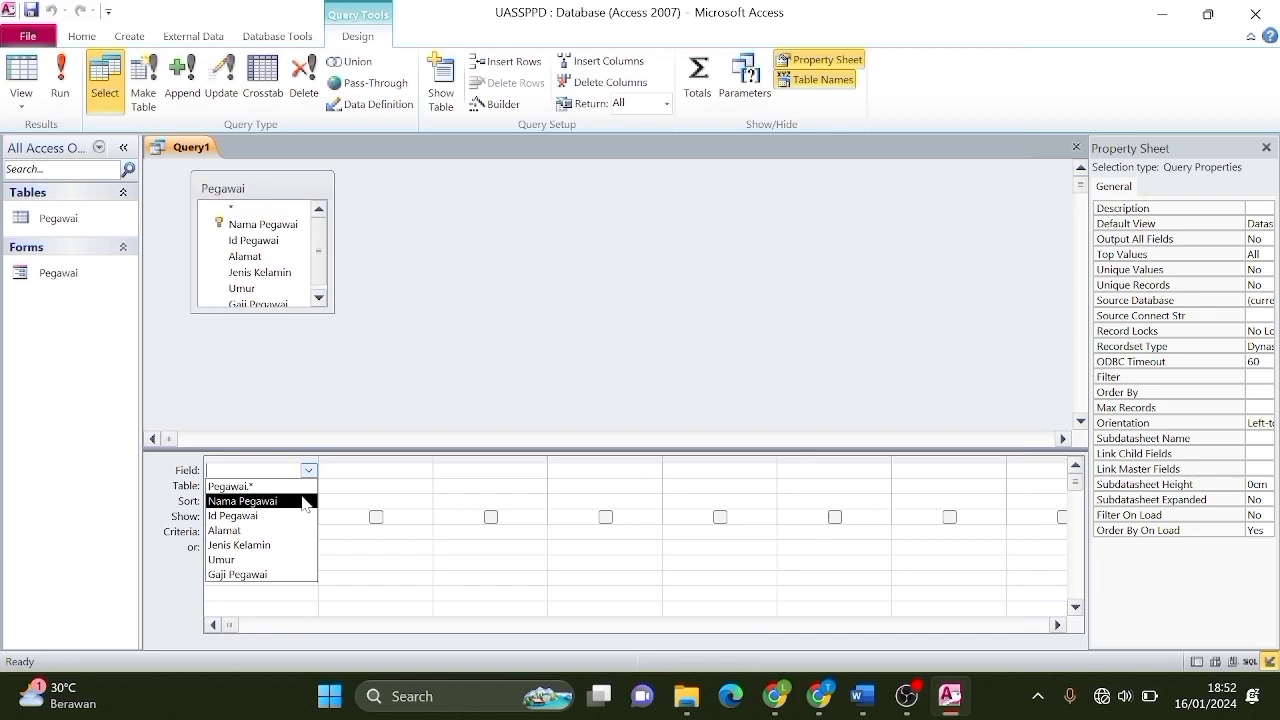
click(303, 501)
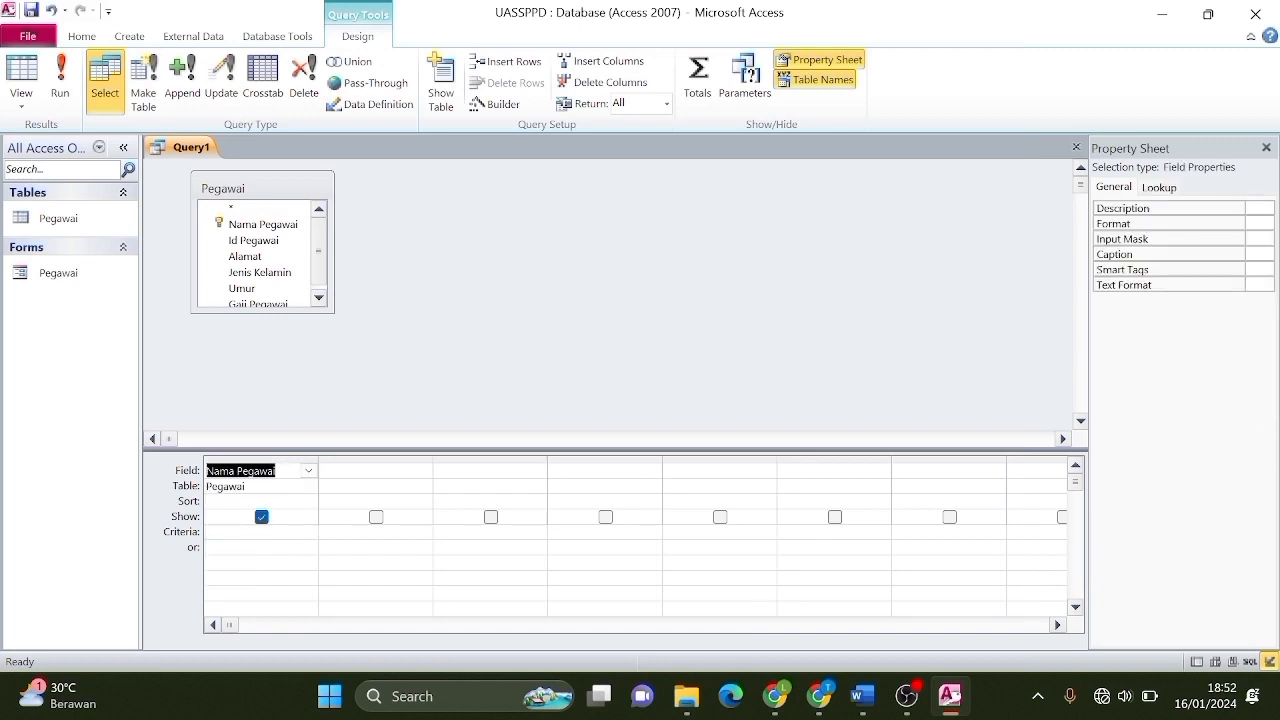
click(423, 471)
click(423, 471)
Add Alamat, Jenis Kelamin, Umur and Gaji Pegawai columns and run the query.
click(404, 517)
click(538, 471)
click(538, 471)
click(522, 532)
click(652, 471)
click(652, 471)
click(575, 543)
click(767, 471)
click(767, 471)
click(690, 562)
click(881, 471)
click(881, 471)
click(805, 575)
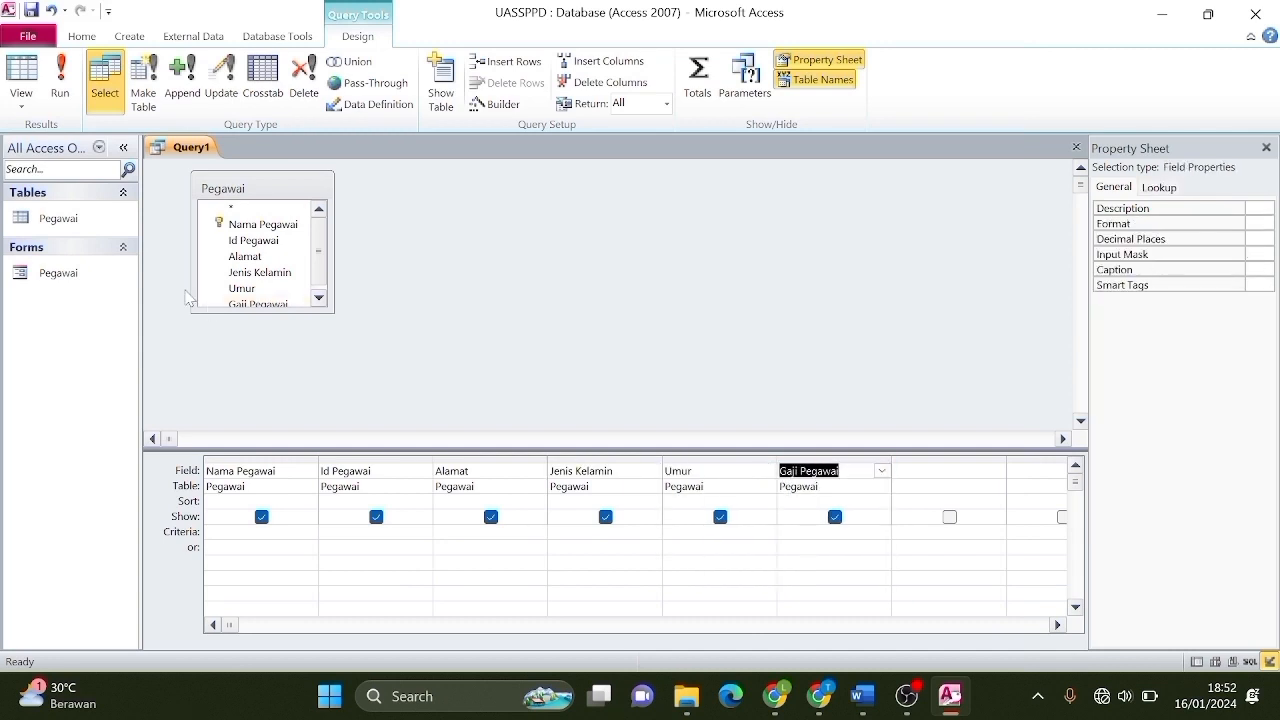
click(67, 98)
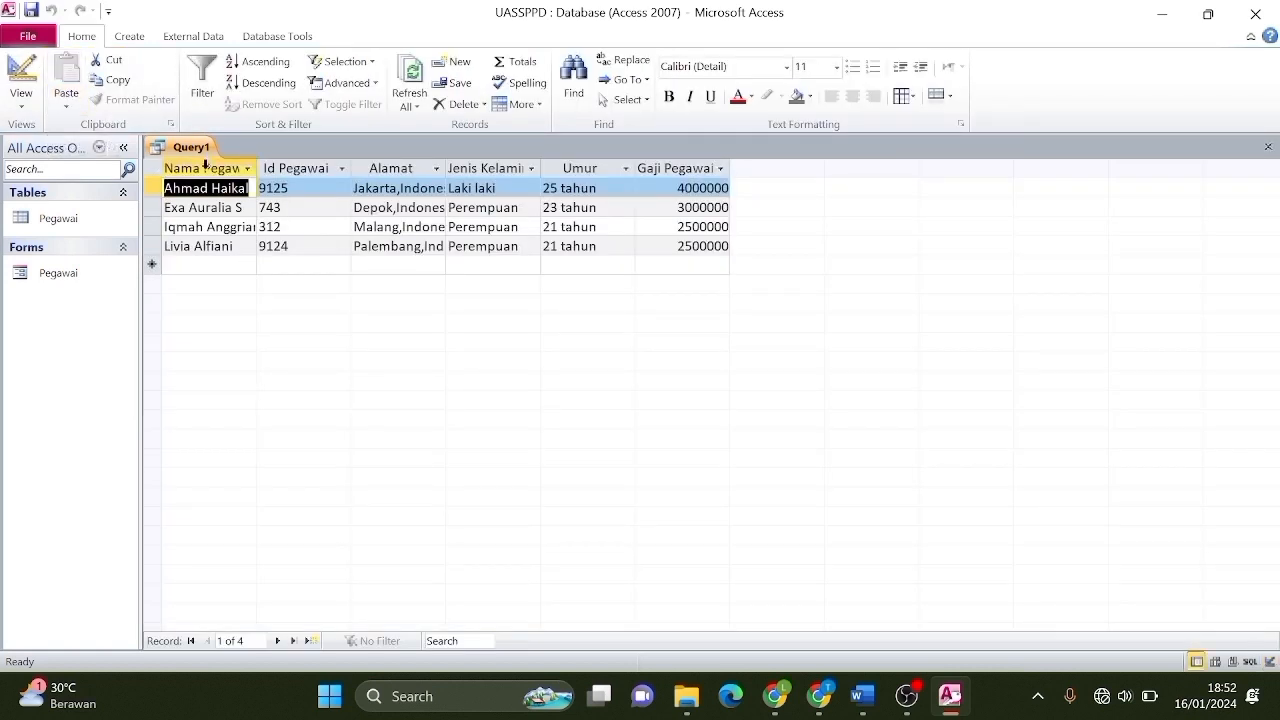
Save the all-fields query under the name 'Query1 pegawai' and close its tab.
right_click(178, 150)
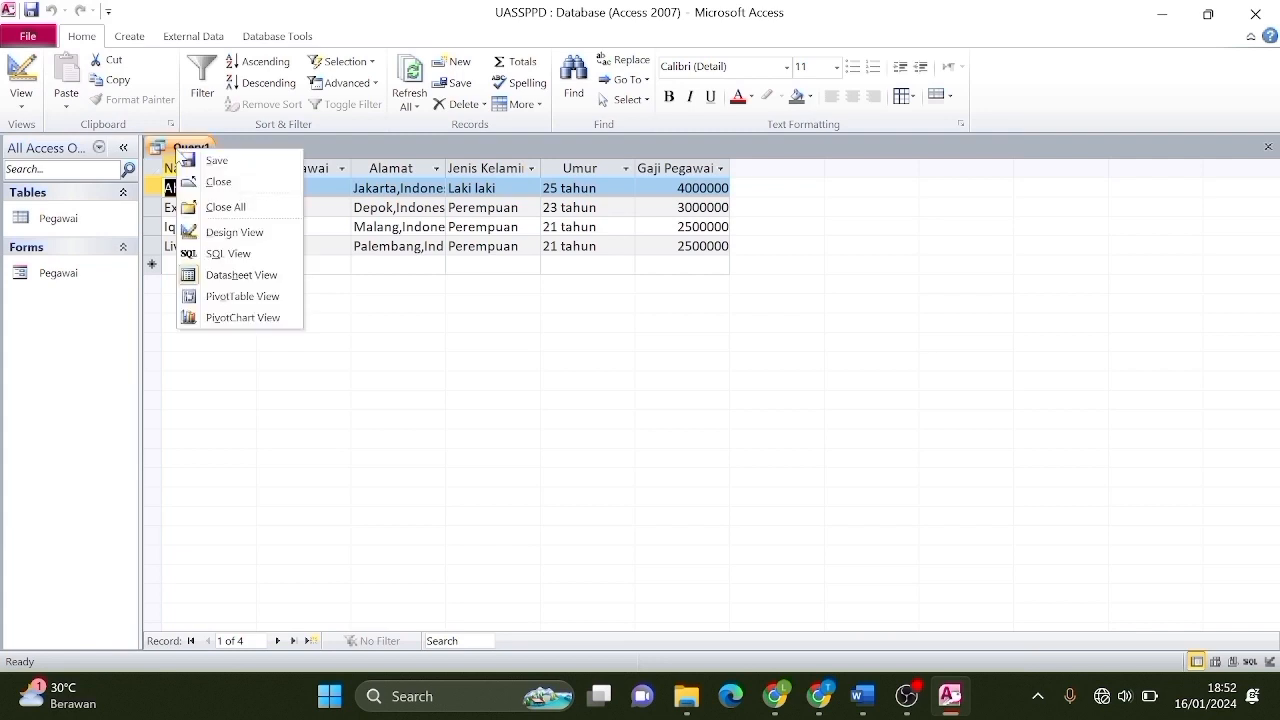
click(211, 161)
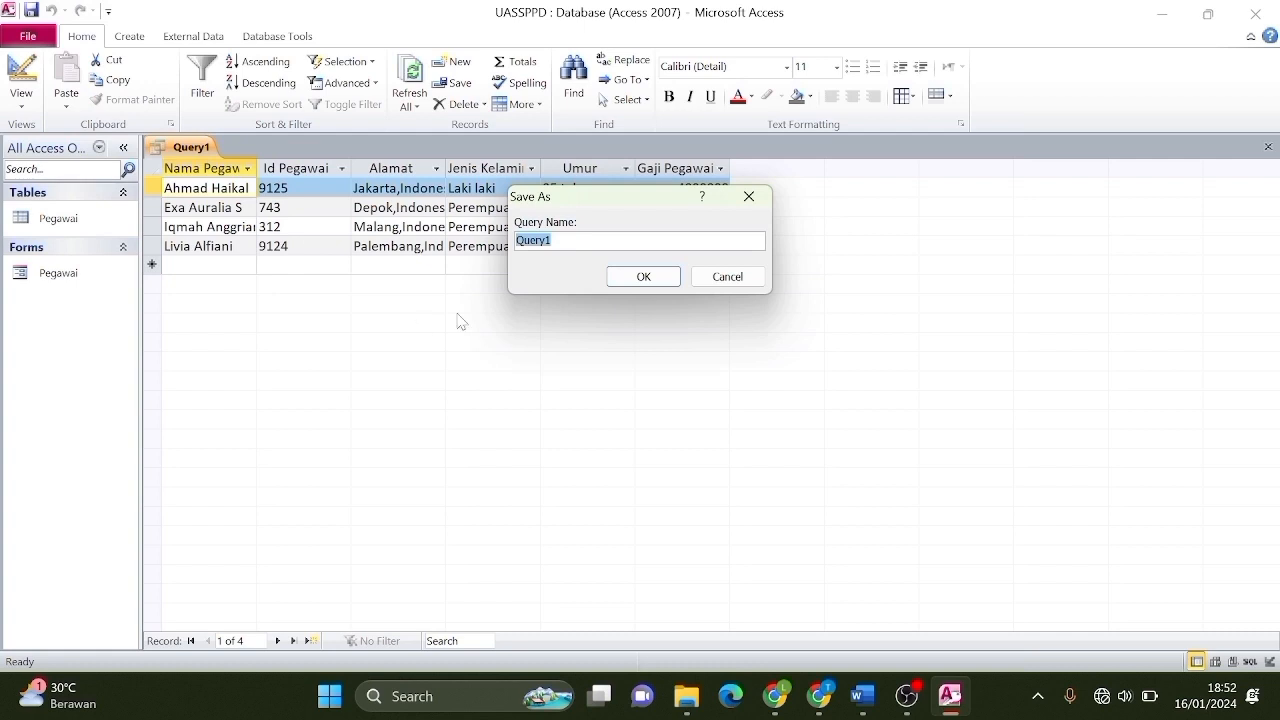
click(553, 241)
click(627, 284)
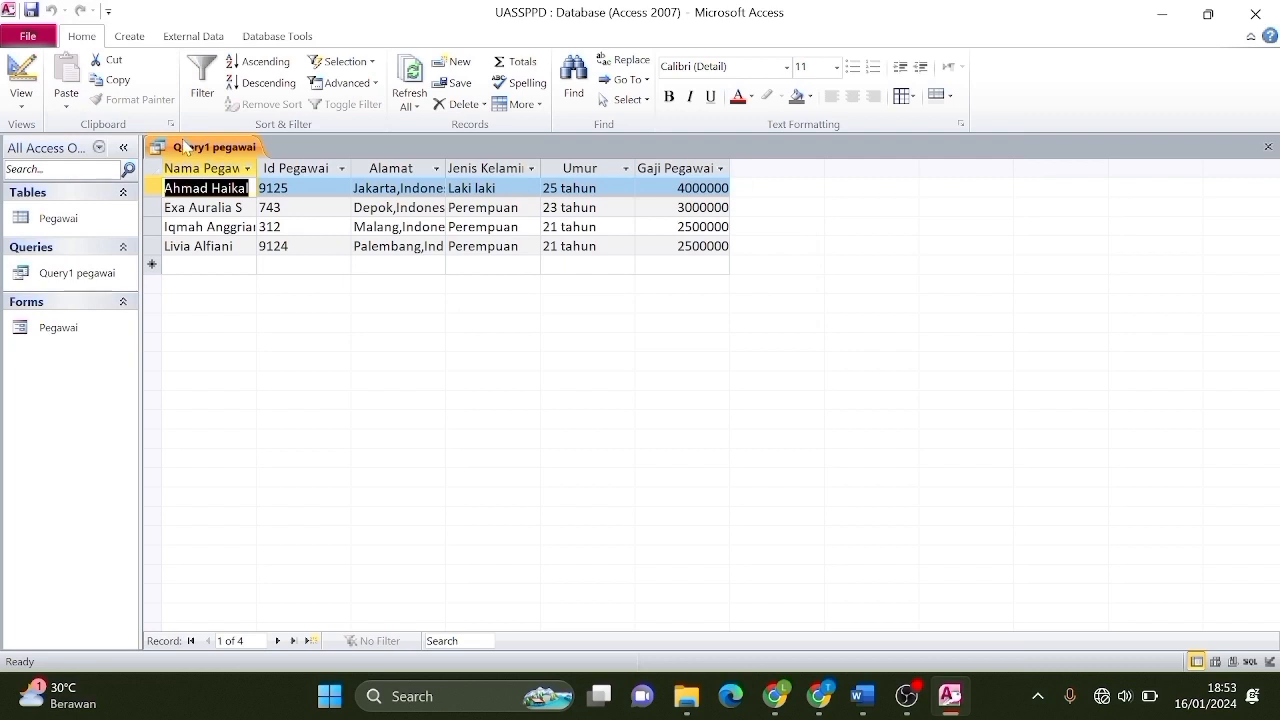
right_click(186, 149)
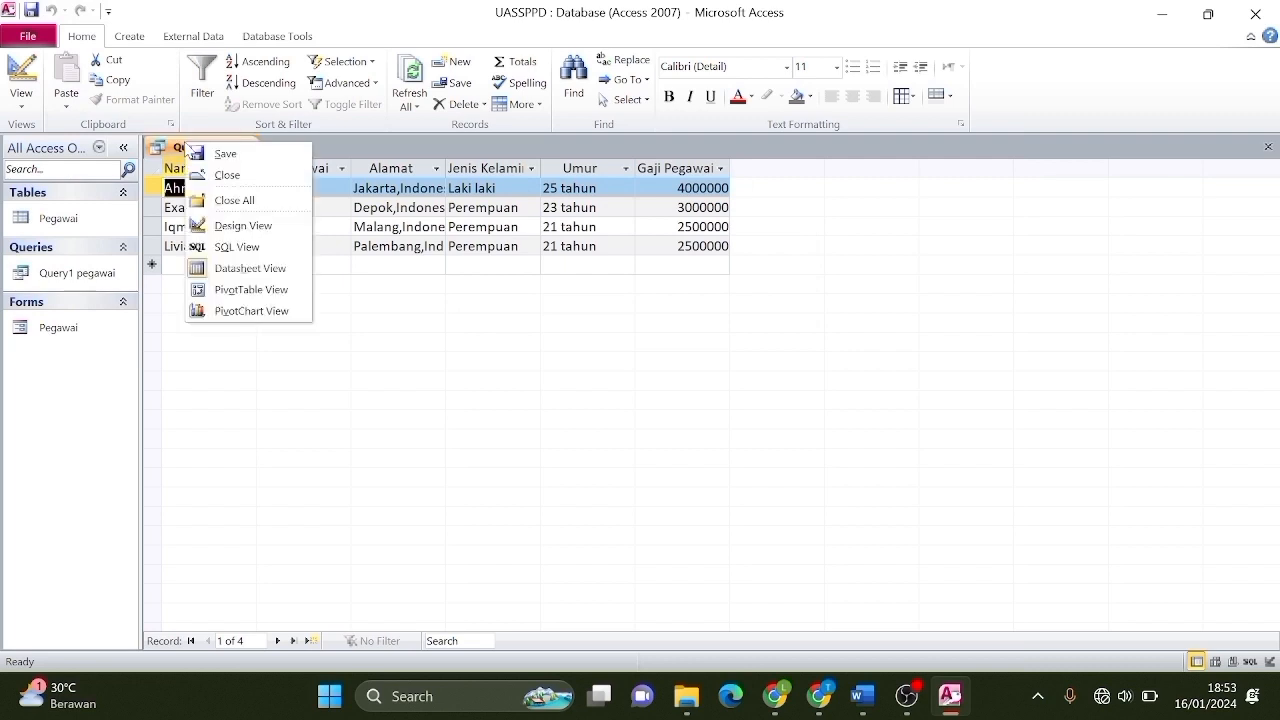
click(228, 176)
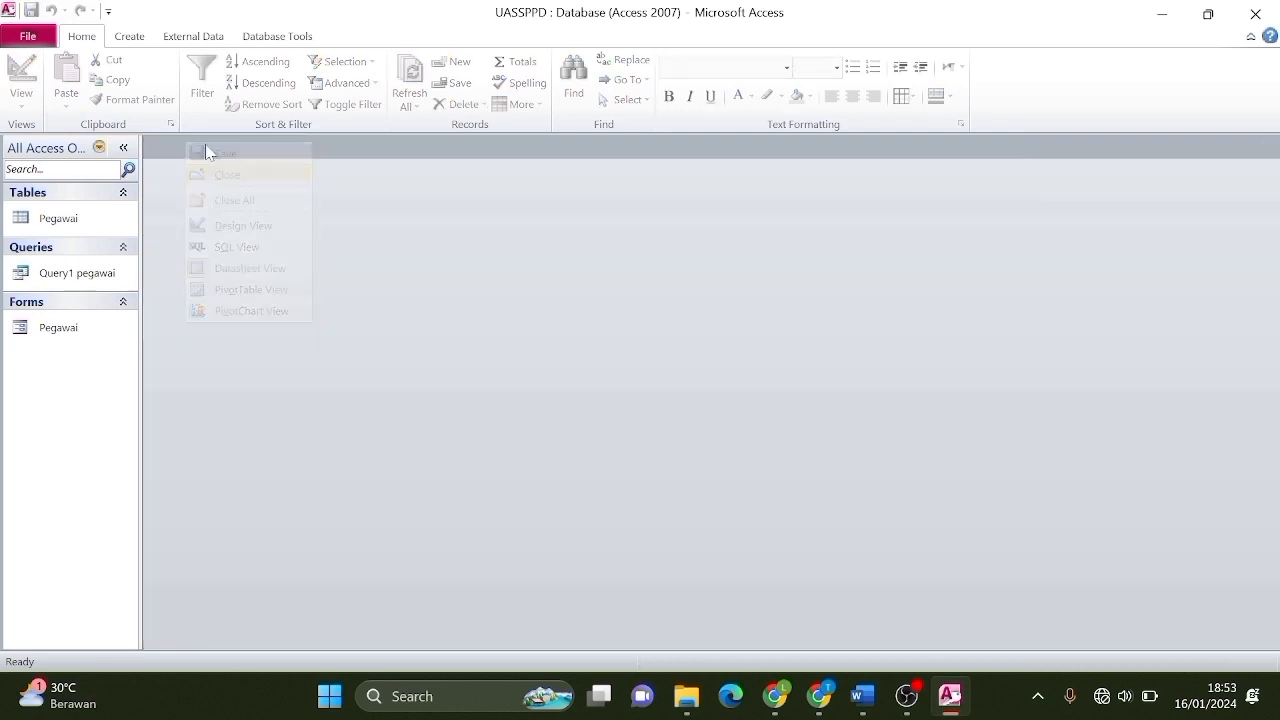
Start a new design query on Pegawai with Nama Pegawai and Id Pegawai columns.
click(141, 42)
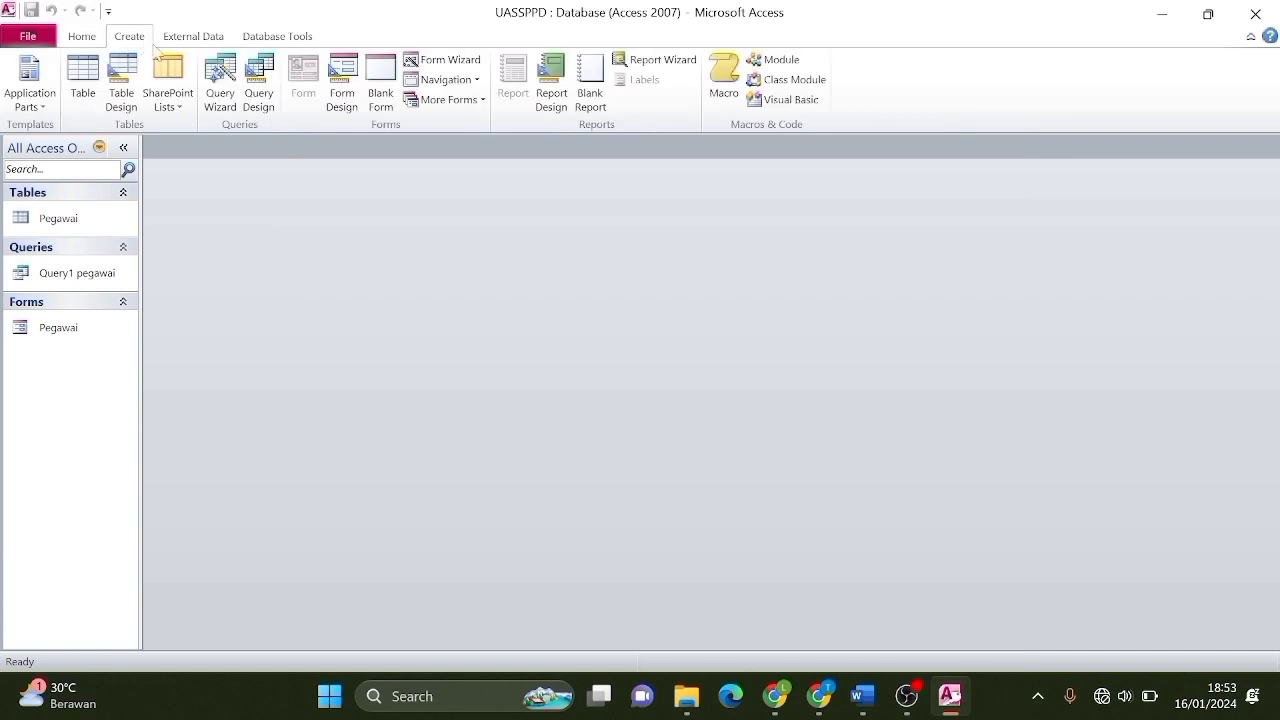
click(258, 86)
click(678, 652)
click(762, 652)
click(308, 470)
click(245, 497)
click(423, 470)
click(390, 512)
Add Alamat, Jenis Kelamin, Umur and Gaji Pegawai columns to the query.
click(538, 470)
click(455, 531)
click(653, 470)
click(575, 546)
click(768, 470)
click(690, 561)
click(882, 470)
click(808, 576)
Set Nama Pegawai's sort to Ascending and run the query.
click(309, 501)
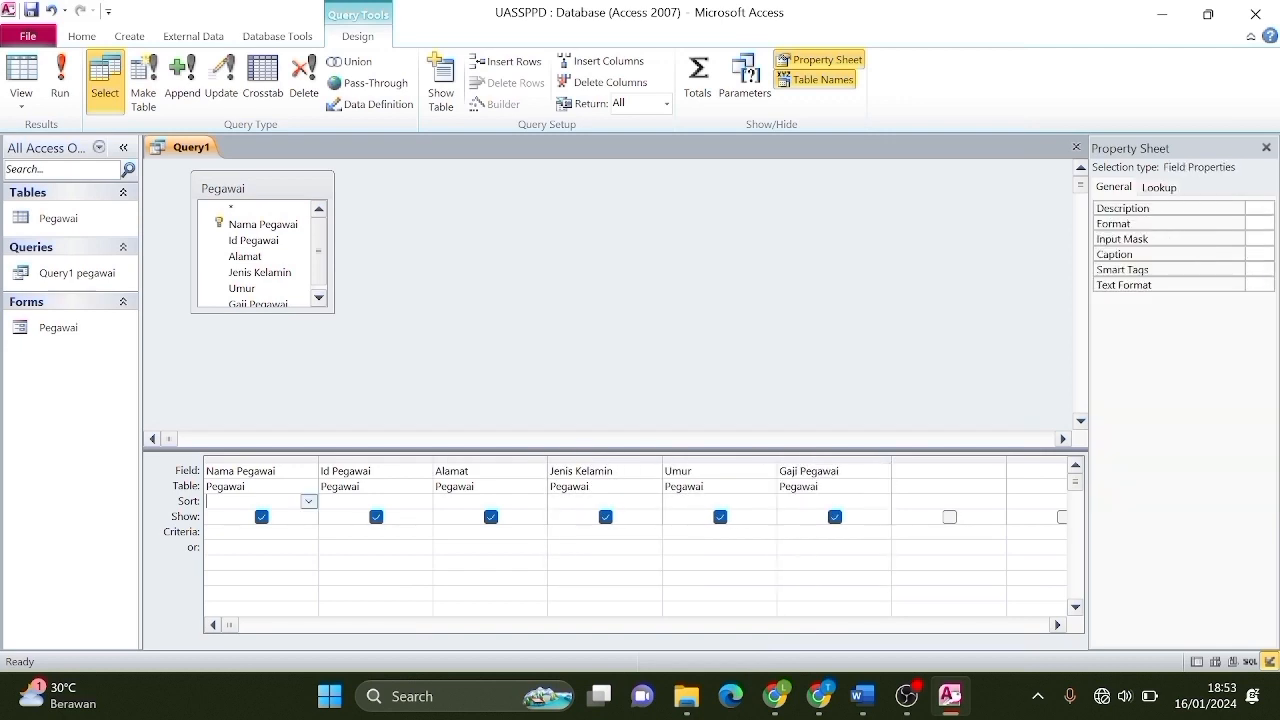
click(309, 501)
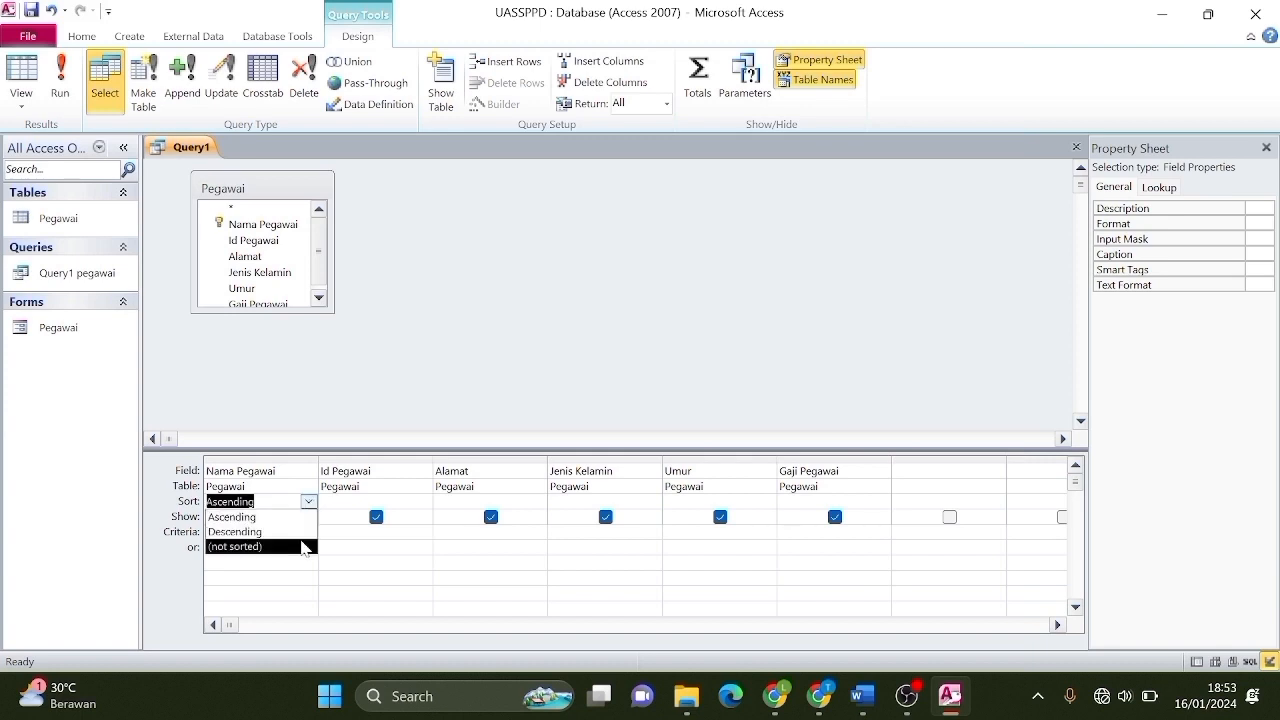
click(300, 535)
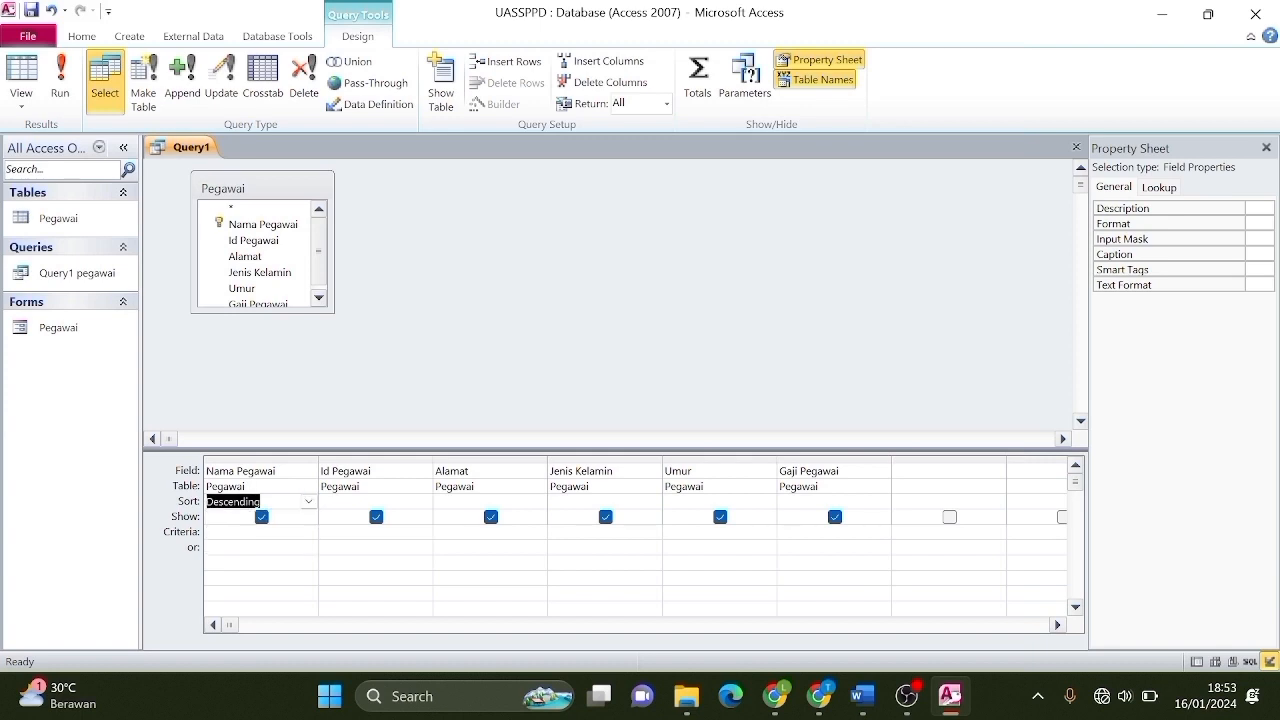
click(308, 502)
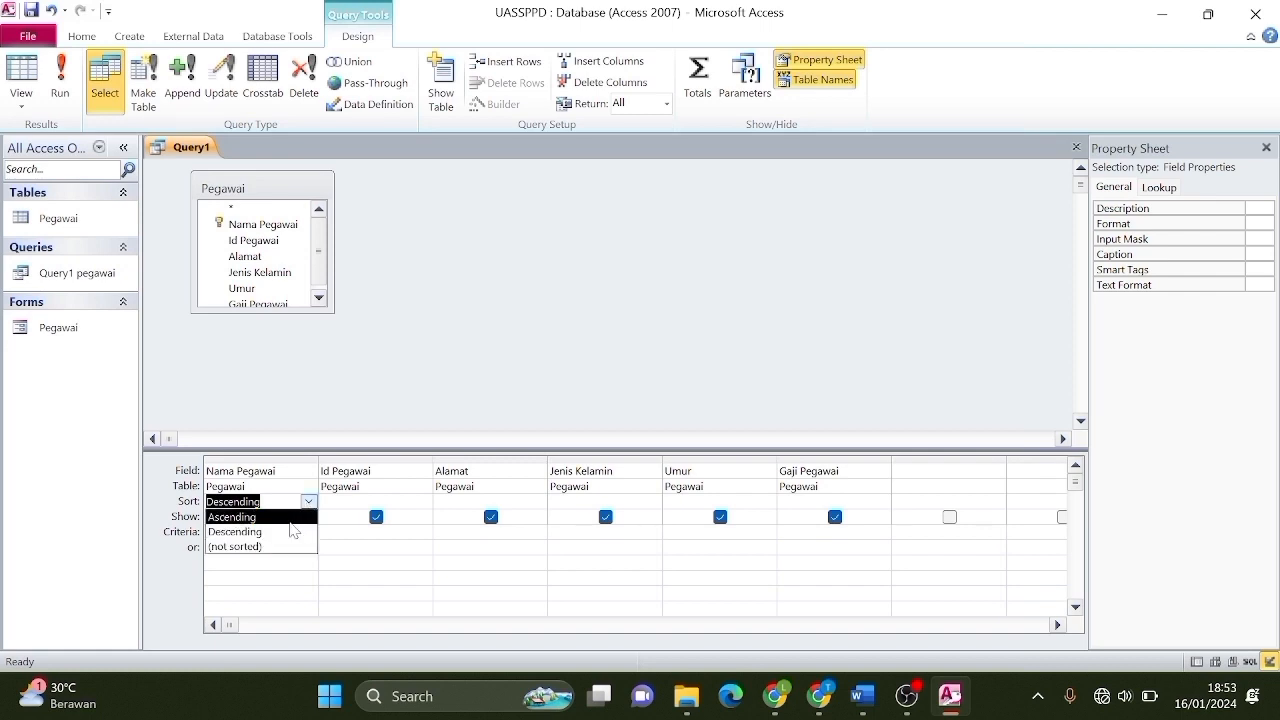
click(290, 518)
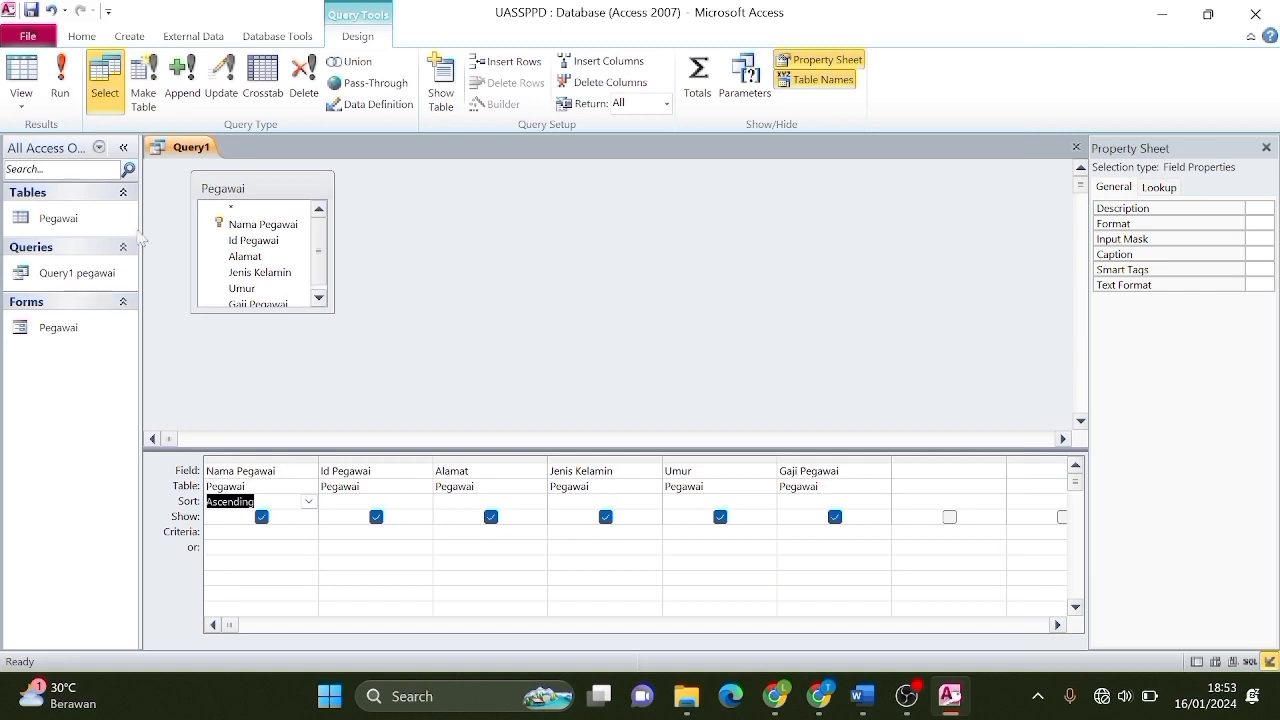
click(63, 84)
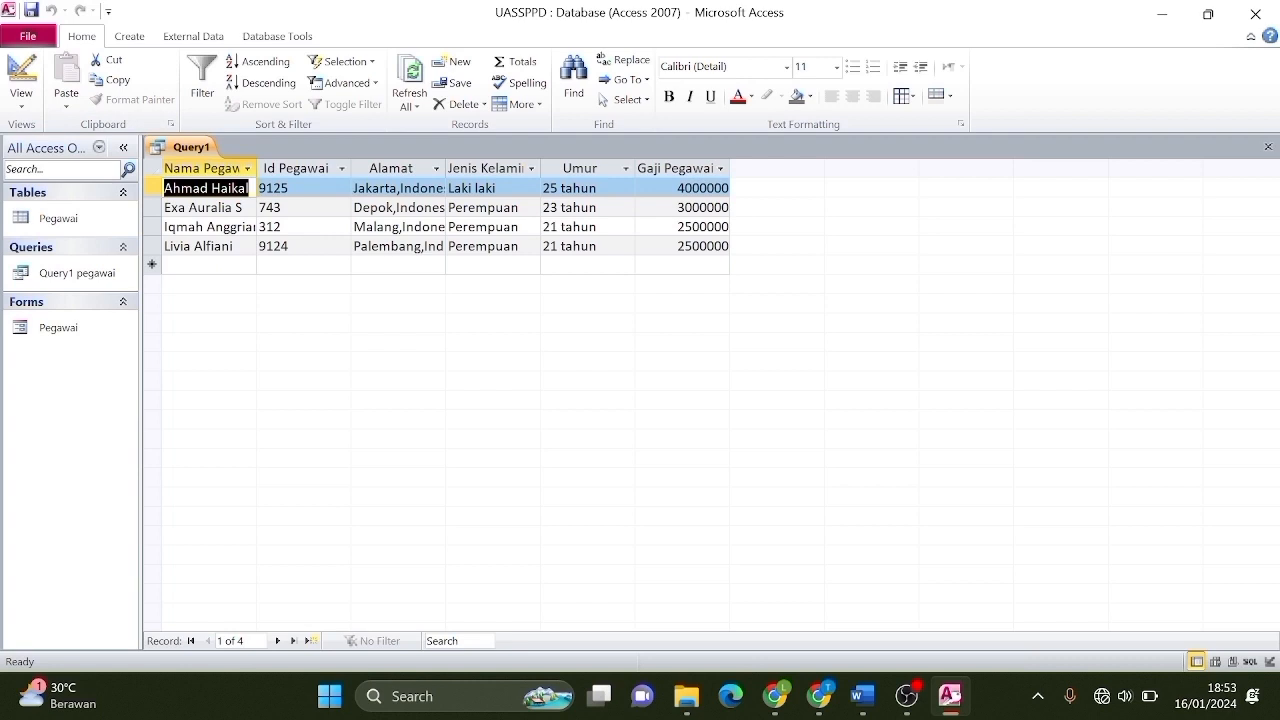
Save the sorted Query1 under the name 'Ascending pegawai', then close its tab.
right_click(175, 150)
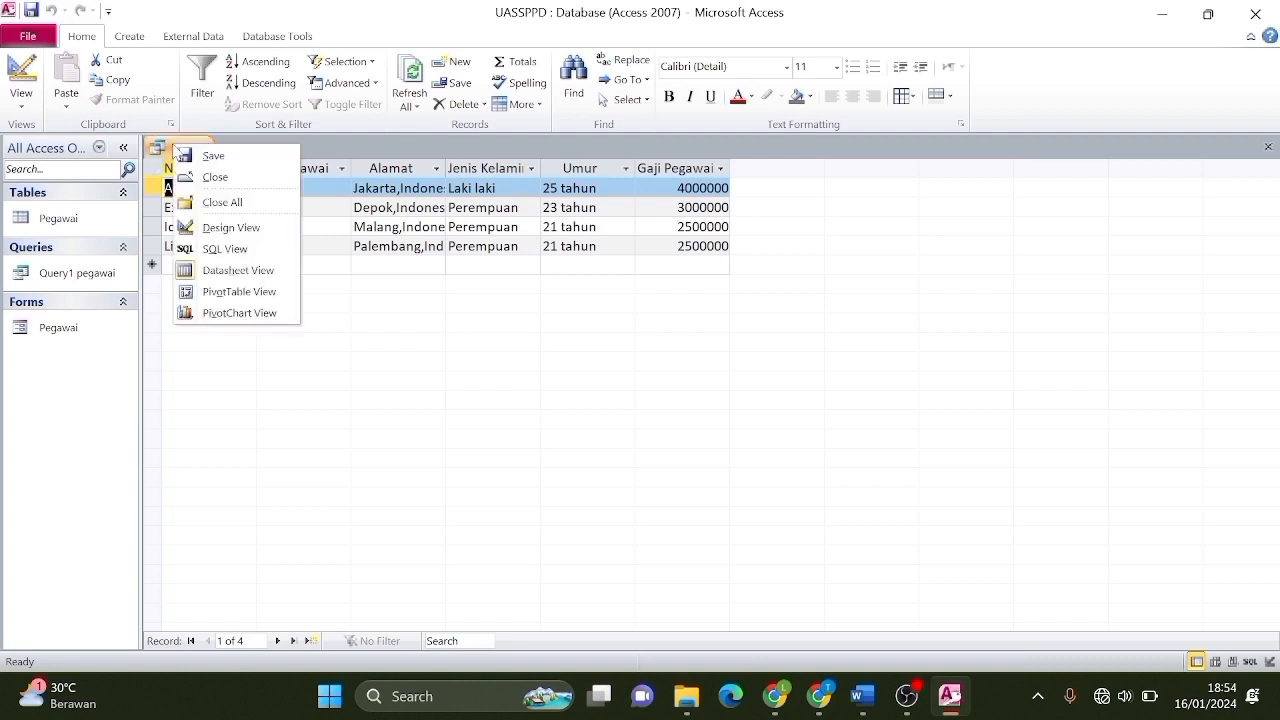
click(205, 156)
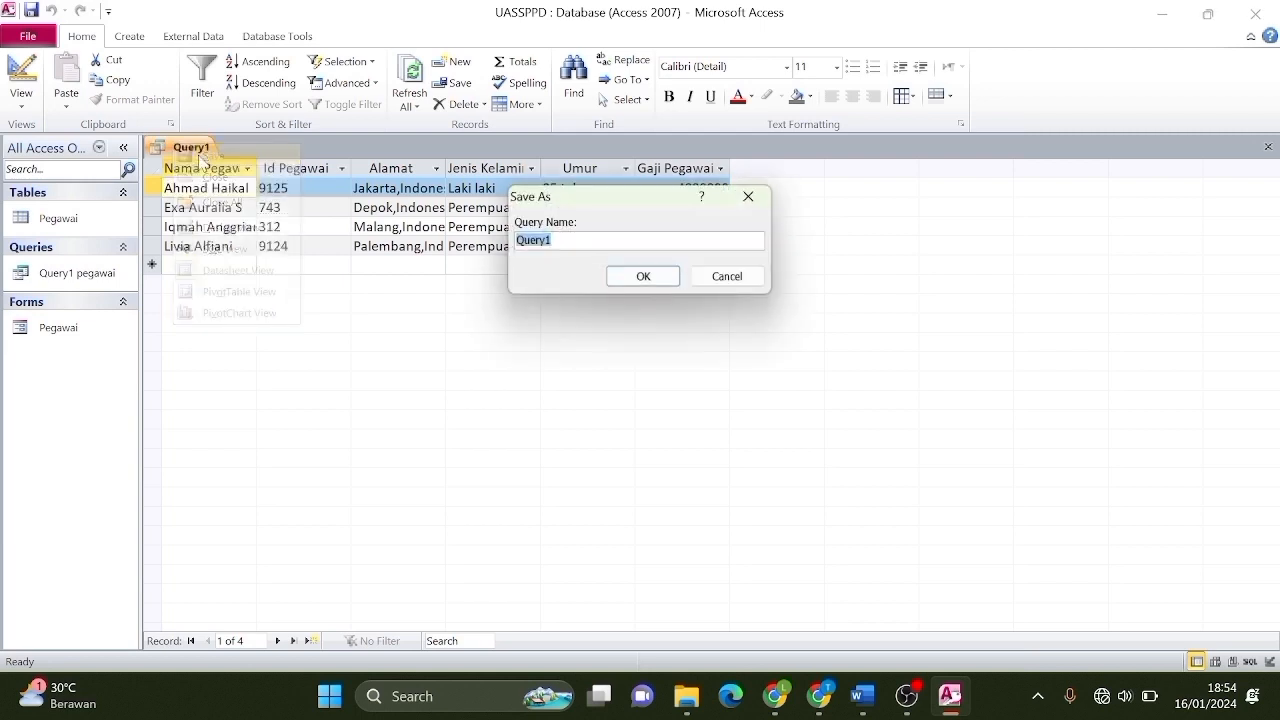
key(BackSpace)
key(Caps_Lock)
text(Ascending pegawai)
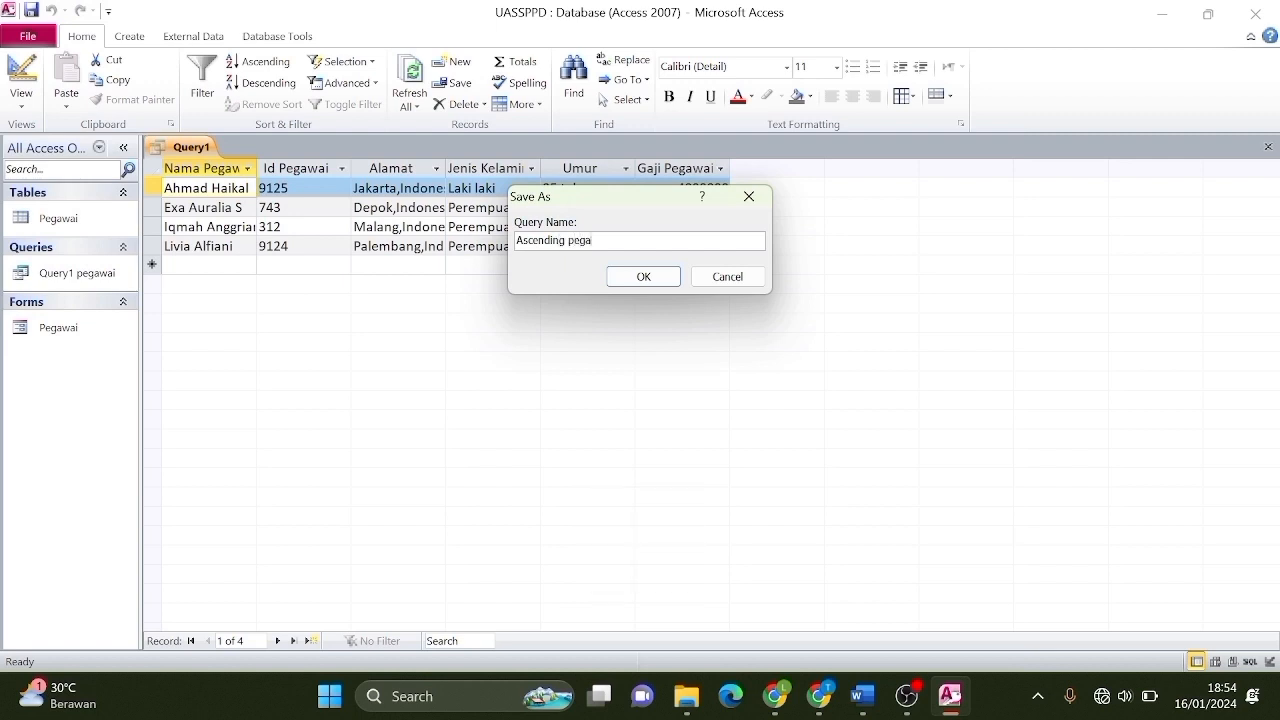
click(636, 278)
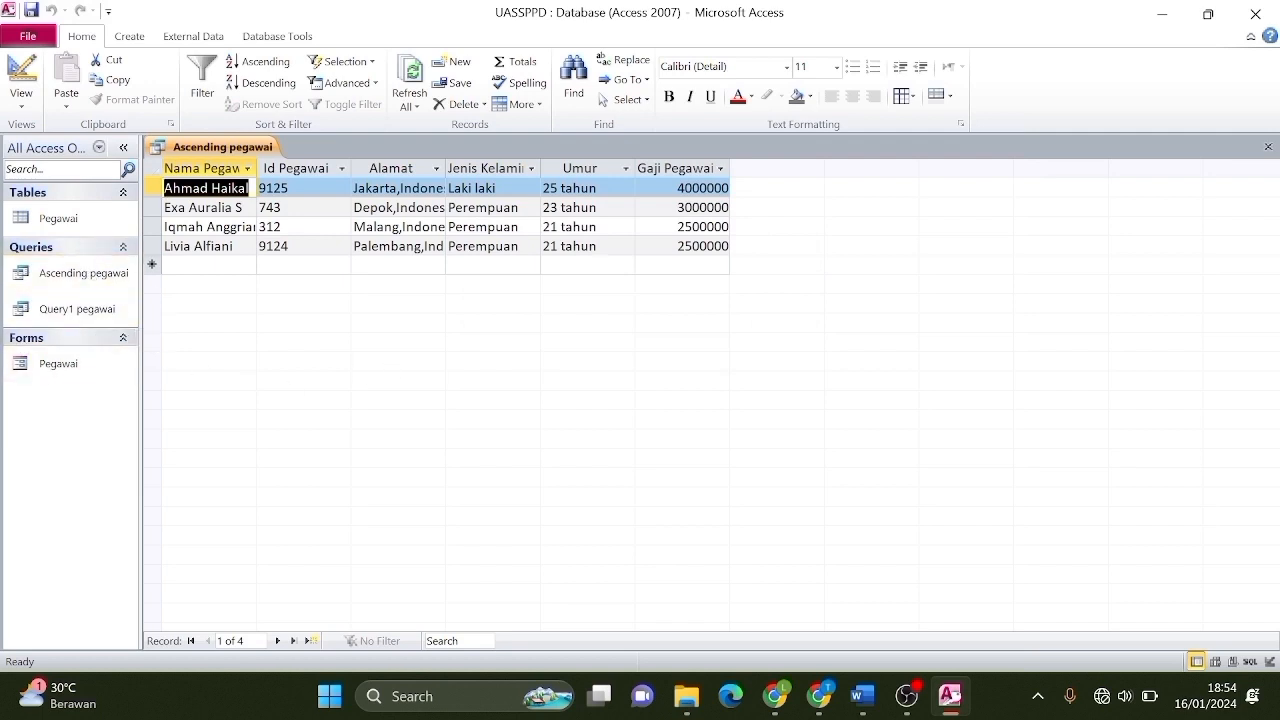
right_click(198, 148)
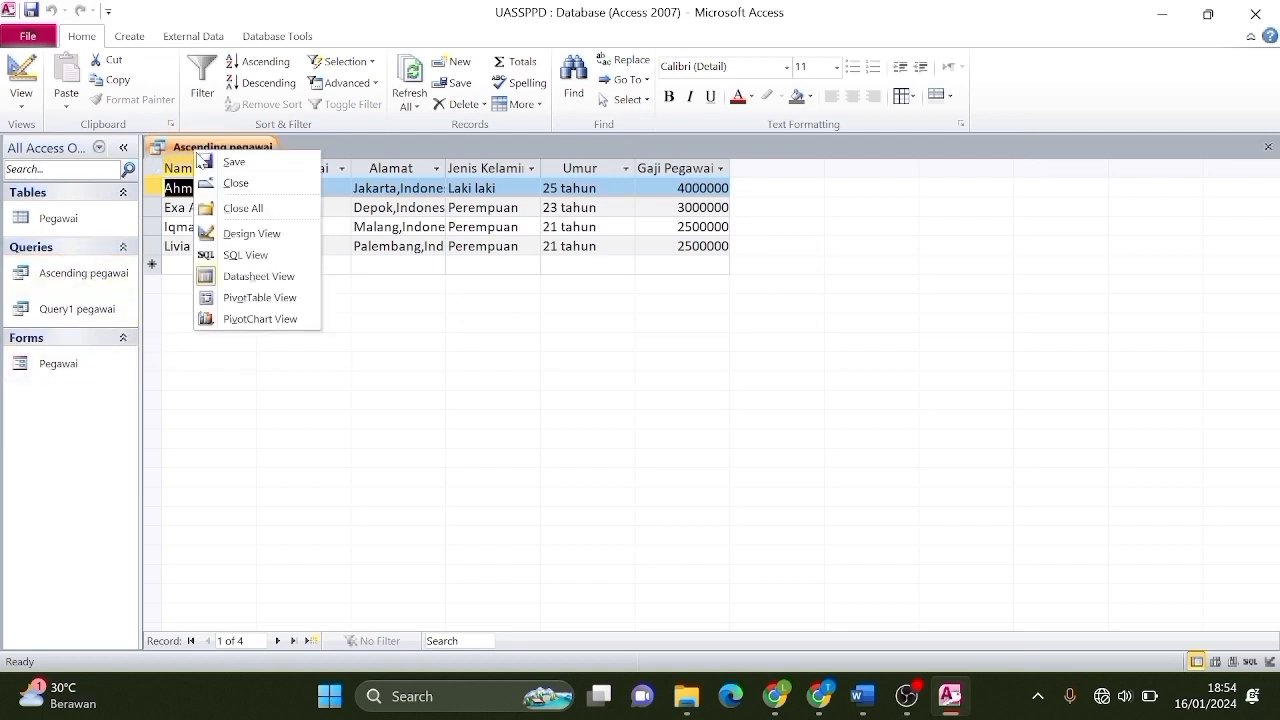
click(241, 184)
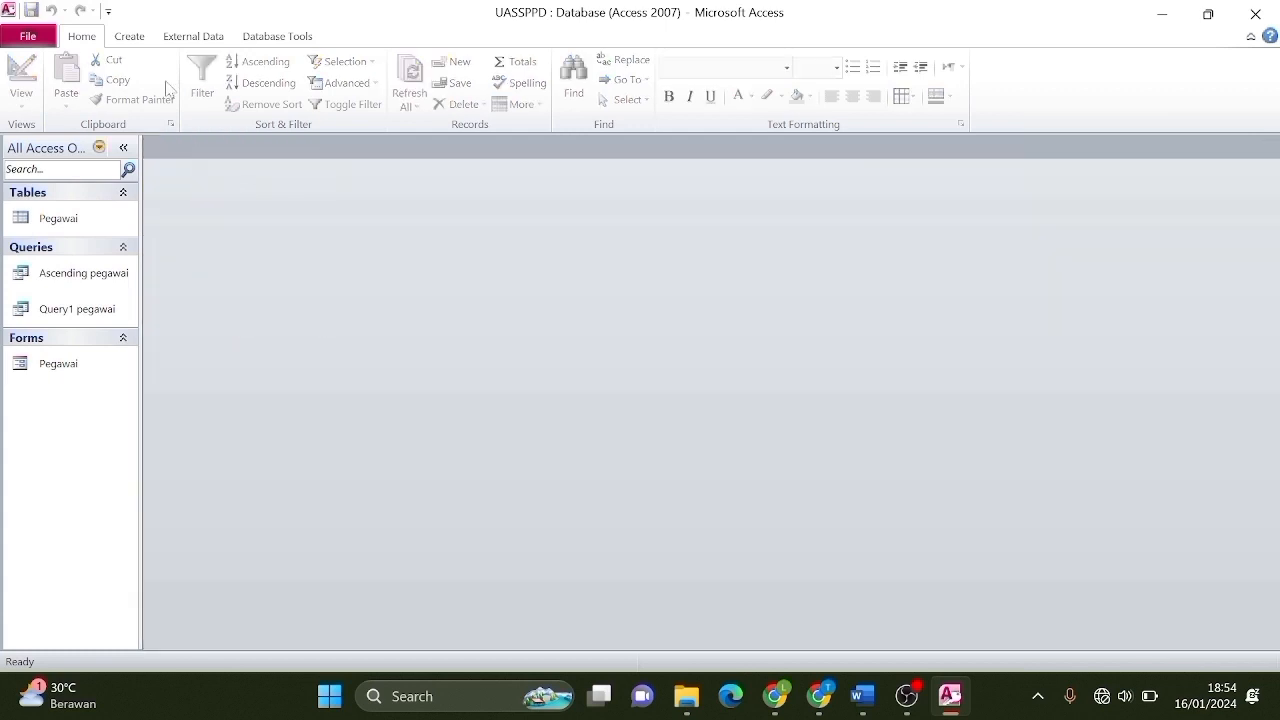
Start a new design query on Pegawai with Nama Pegawai and Id Pegawai columns.
click(135, 40)
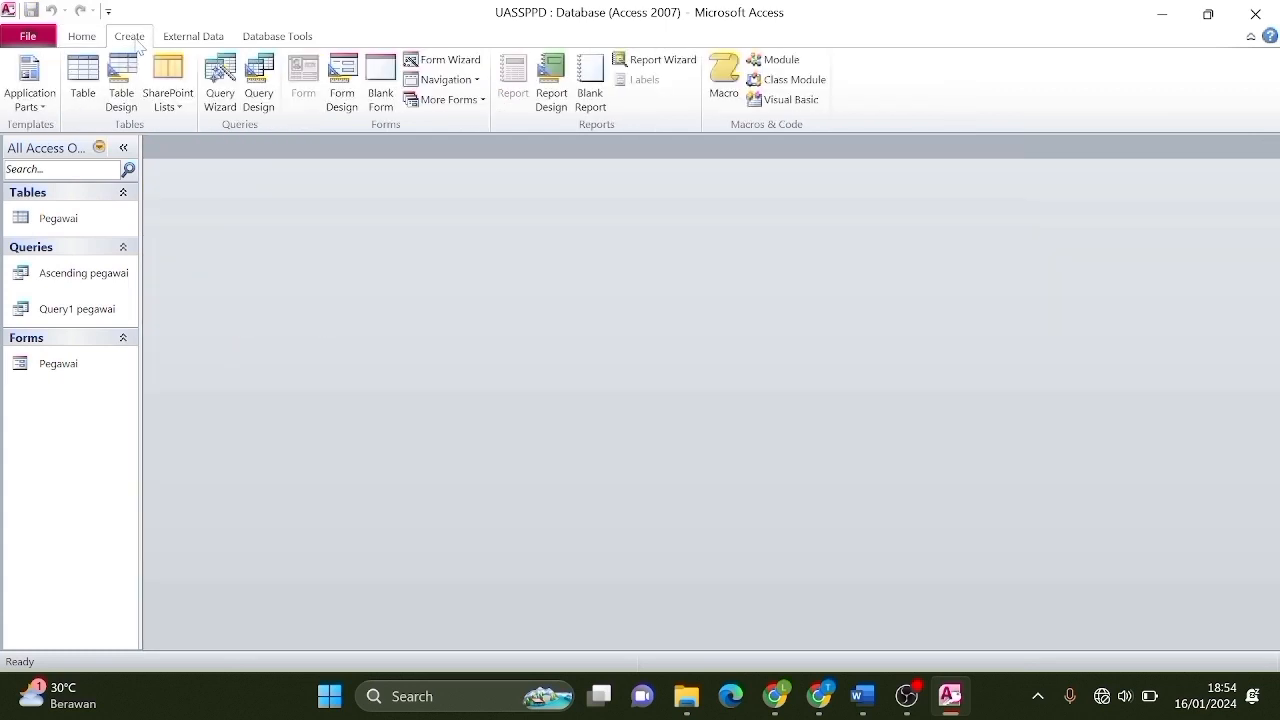
click(258, 85)
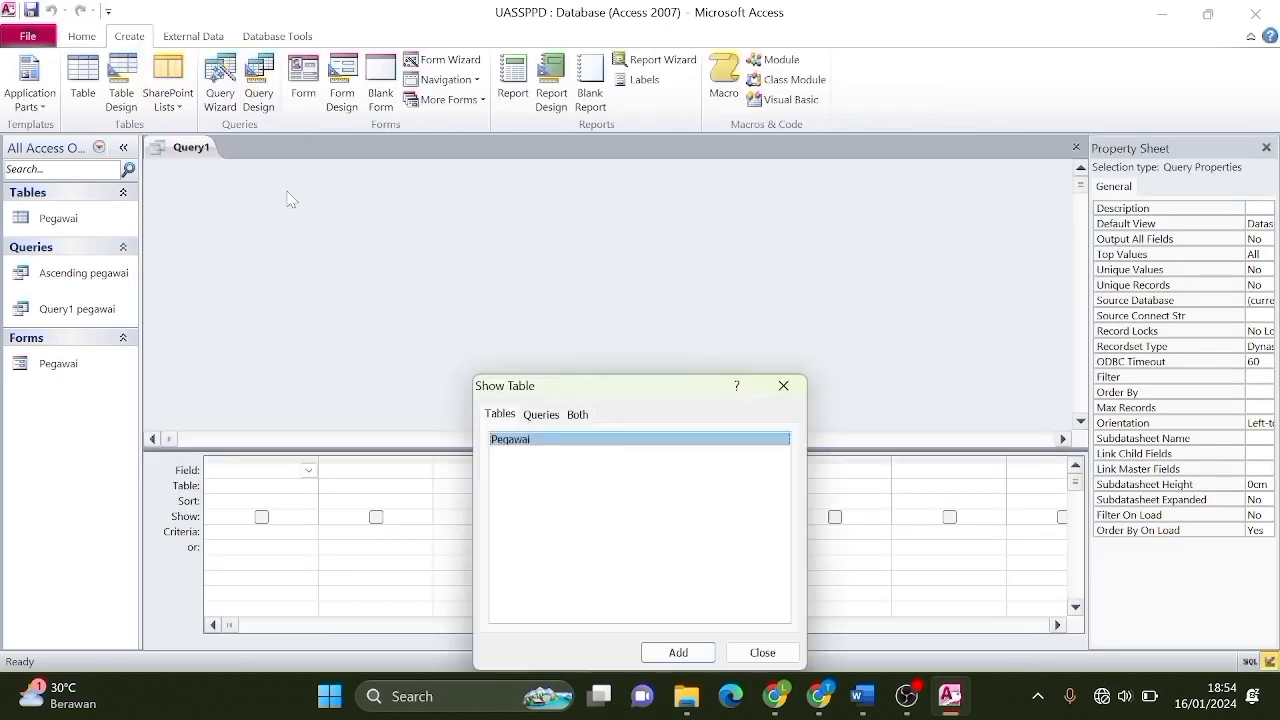
click(680, 652)
click(762, 652)
click(309, 470)
click(250, 501)
click(423, 470)
click(360, 516)
Add Alamat, Jenis Kelamin, Umur and Gaji Pegawai columns to the query.
click(538, 470)
click(515, 531)
click(653, 470)
click(635, 546)
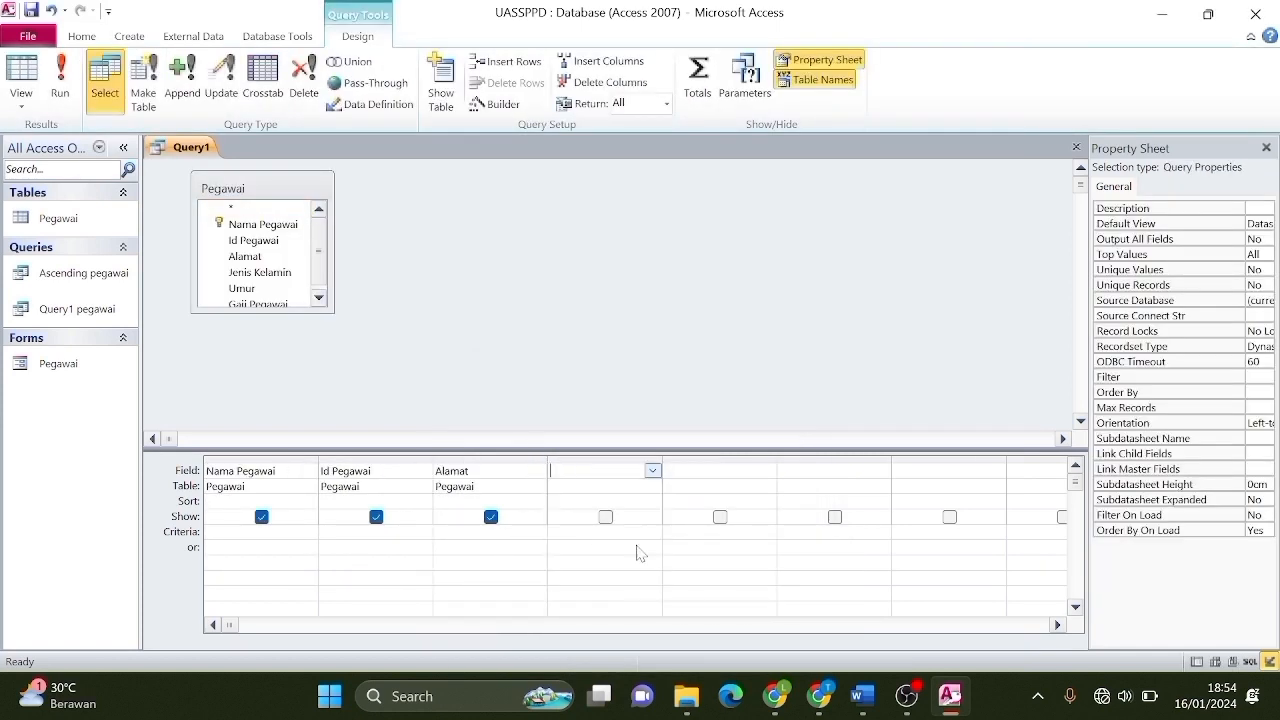
click(767, 470)
click(745, 560)
click(882, 470)
click(800, 576)
Enter perempuan as the Jenis Kelamin criterion and run the query.
click(550, 531)
text(P)
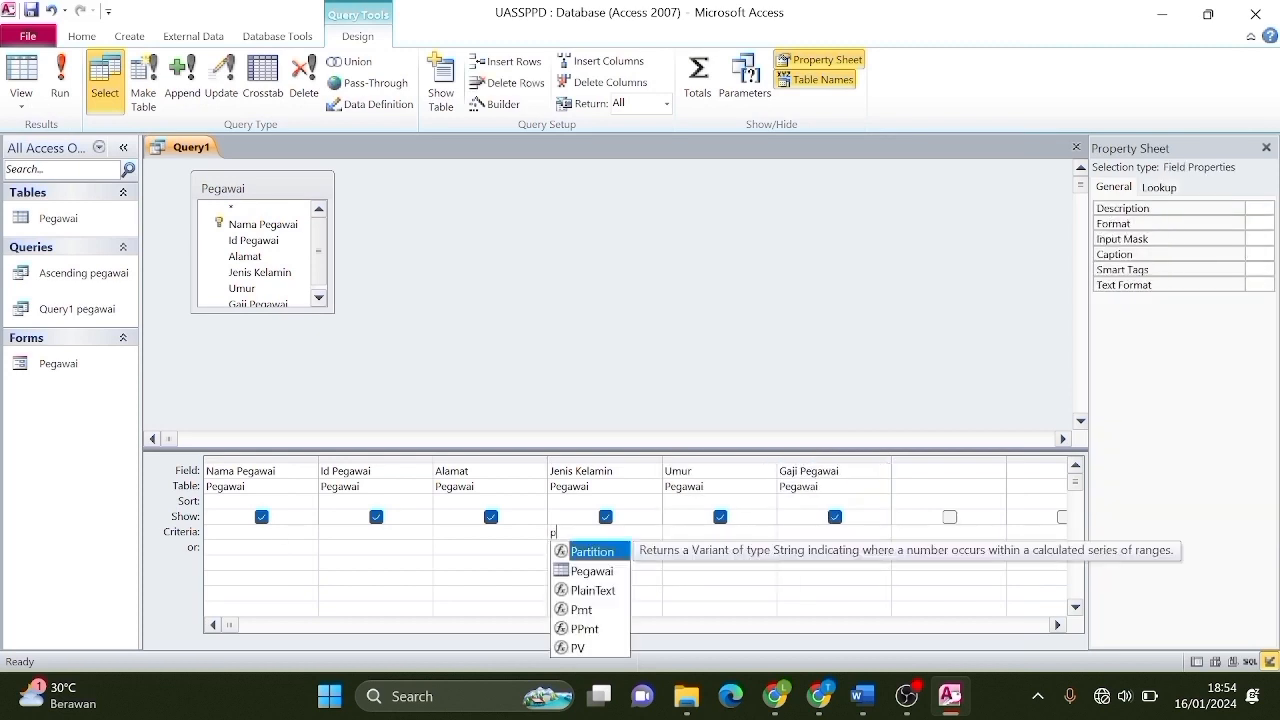
text(erempuan)
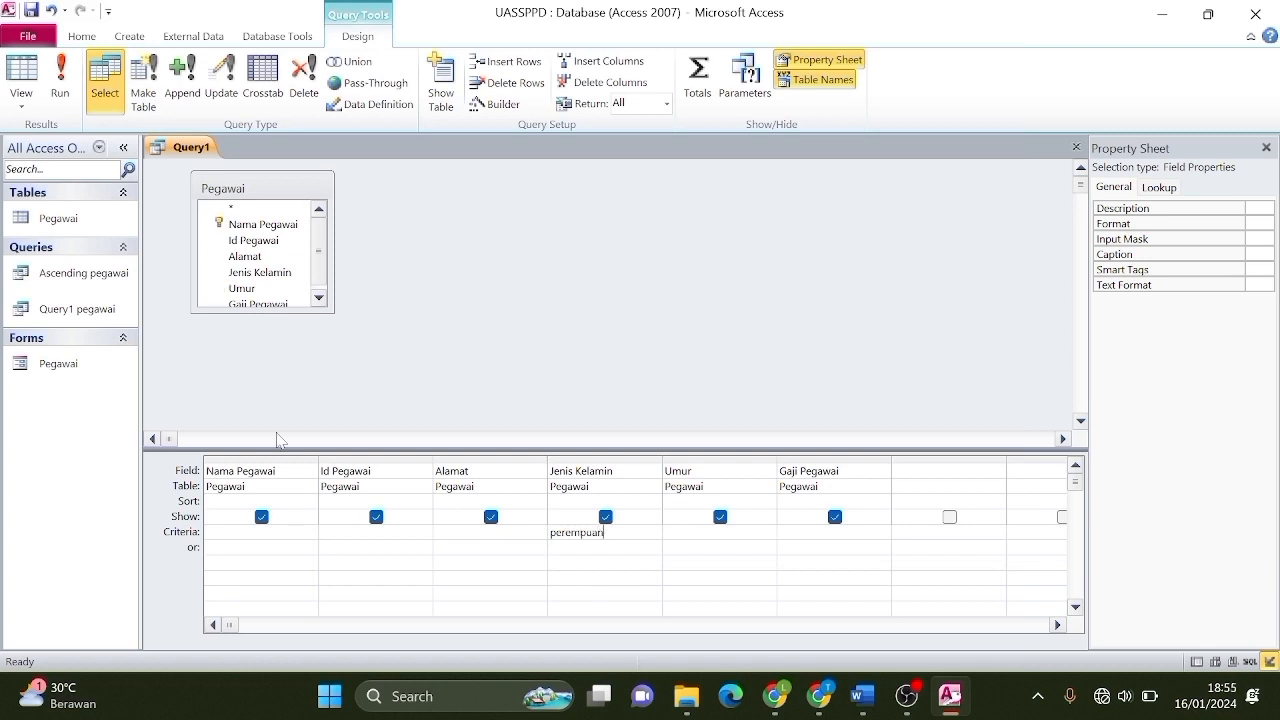
click(62, 100)
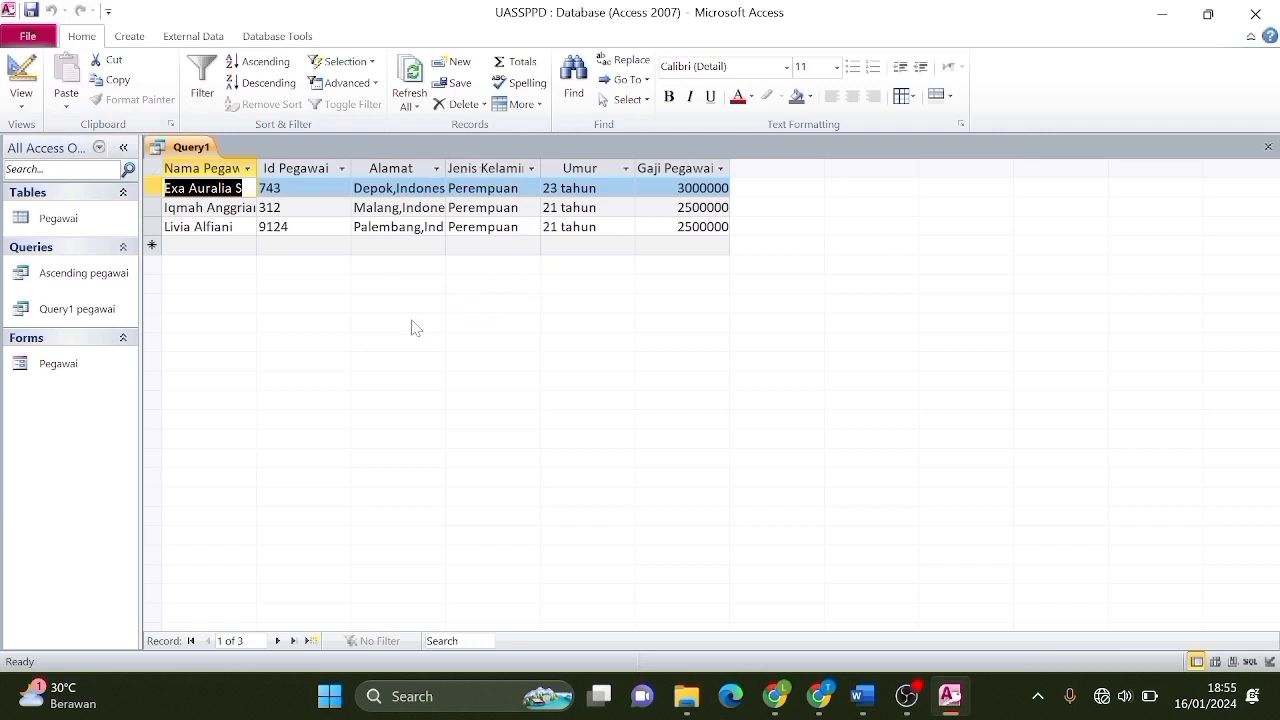
Save the female-only Query1 under the name 'where= perempuan', then close its tab.
click(195, 145)
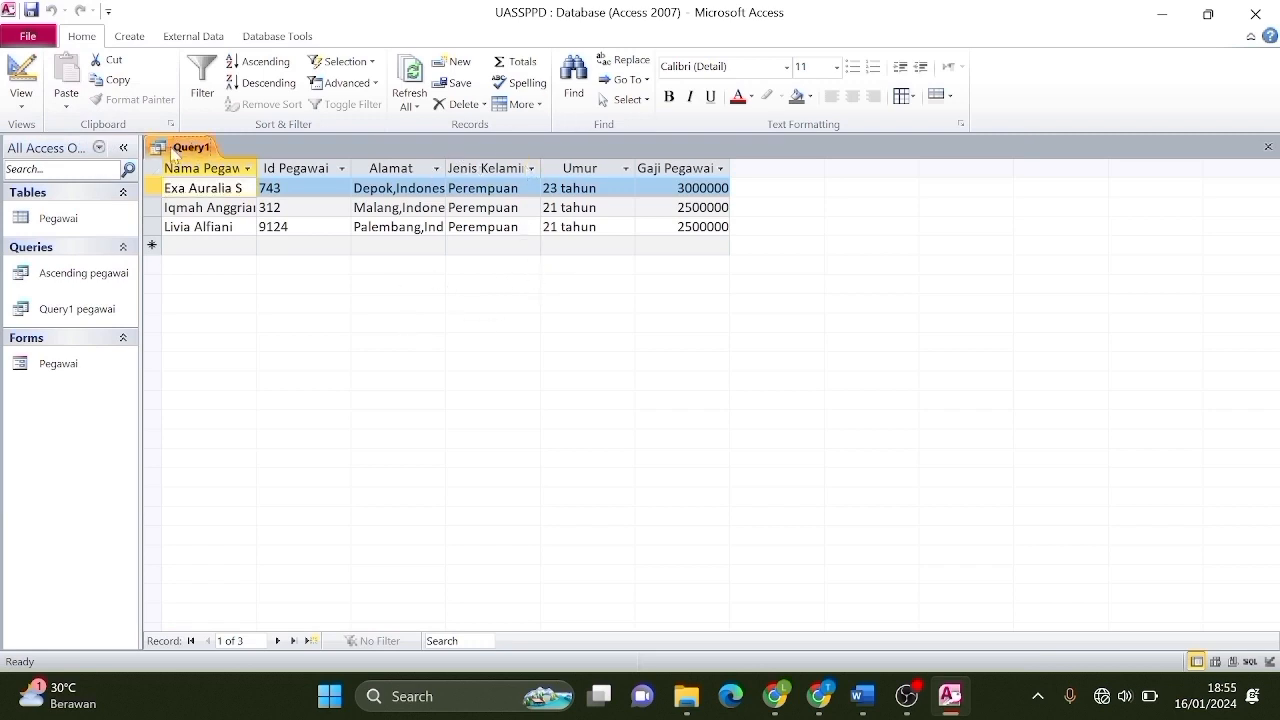
right_click(174, 150)
click(224, 162)
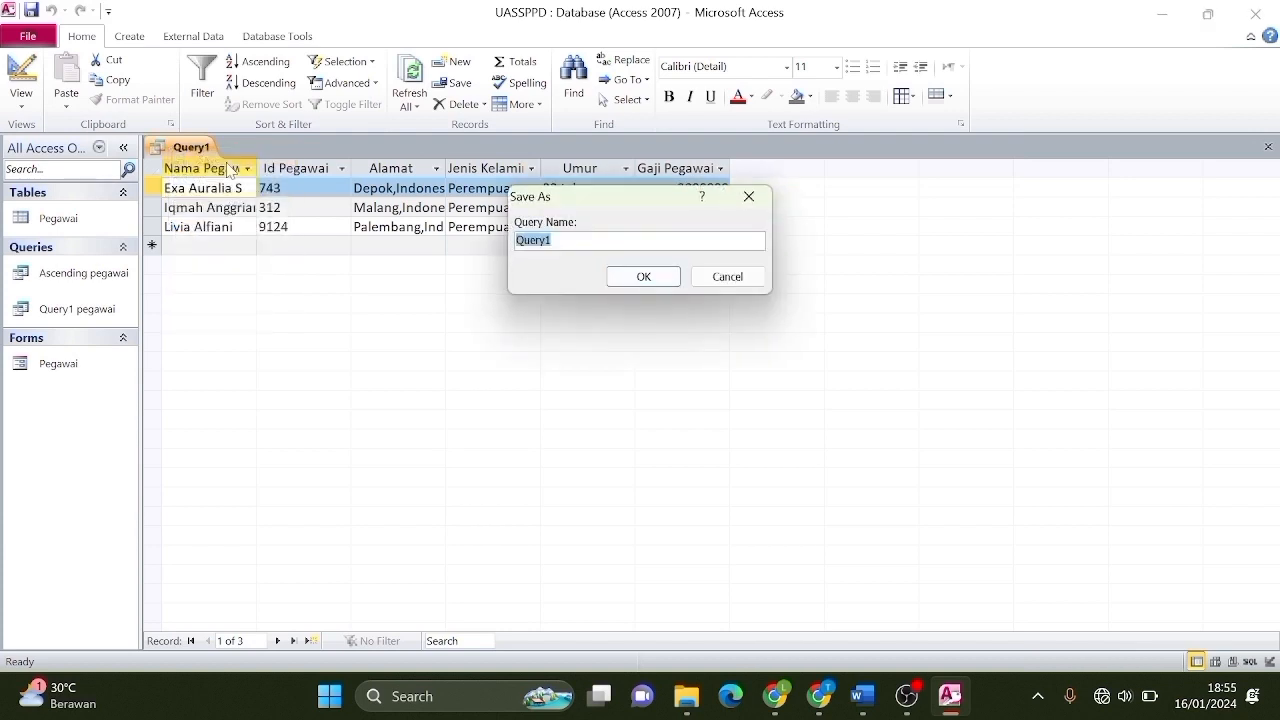
key(BackSpace)
text(where= perempuan)
click(658, 277)
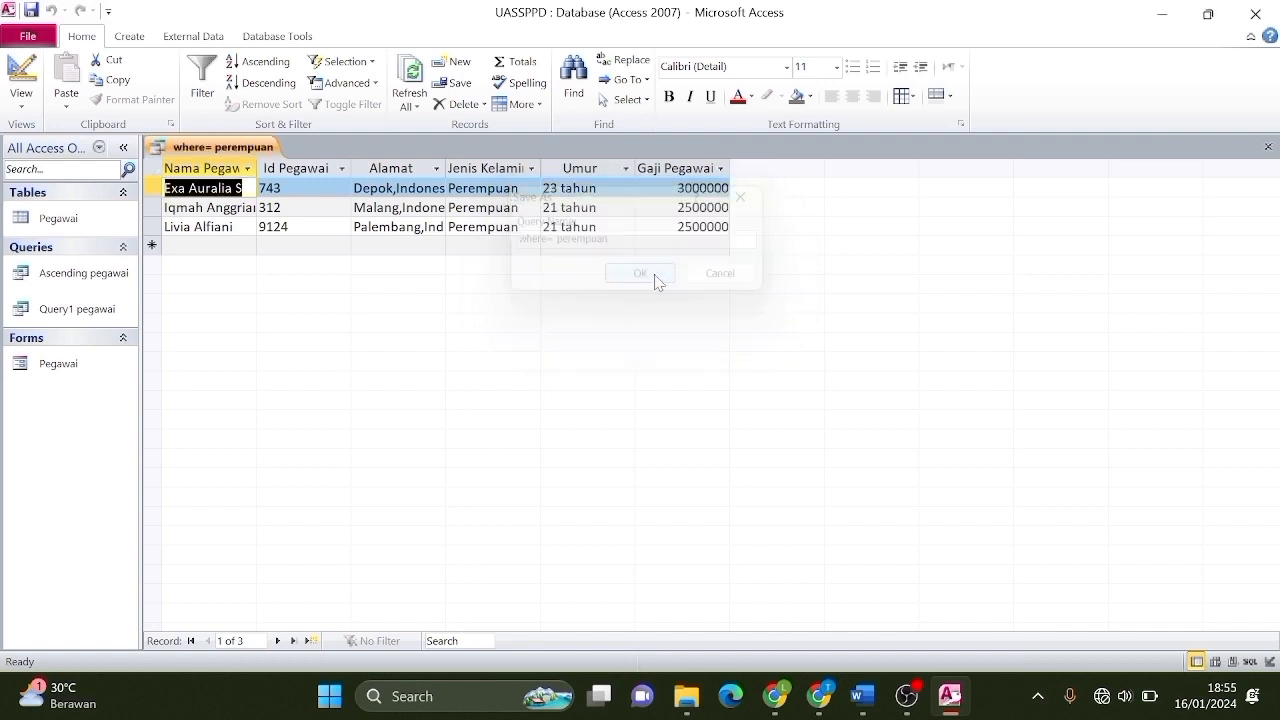
right_click(240, 150)
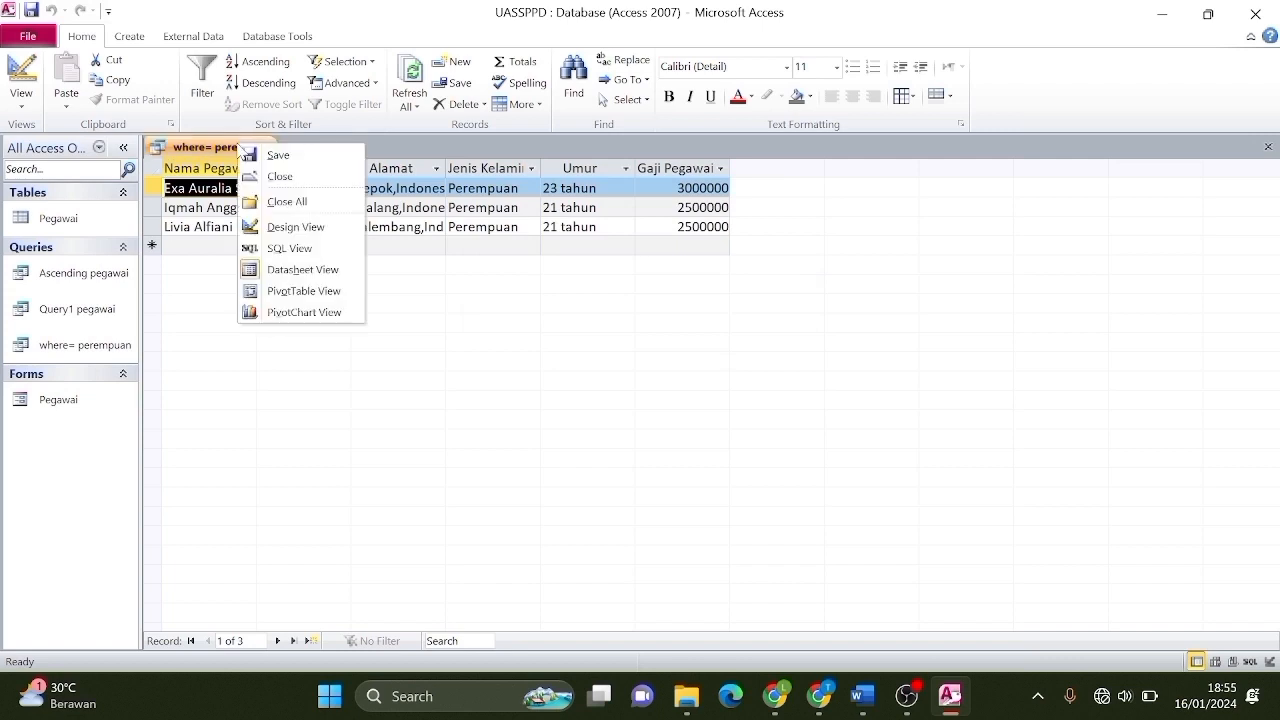
click(299, 248)
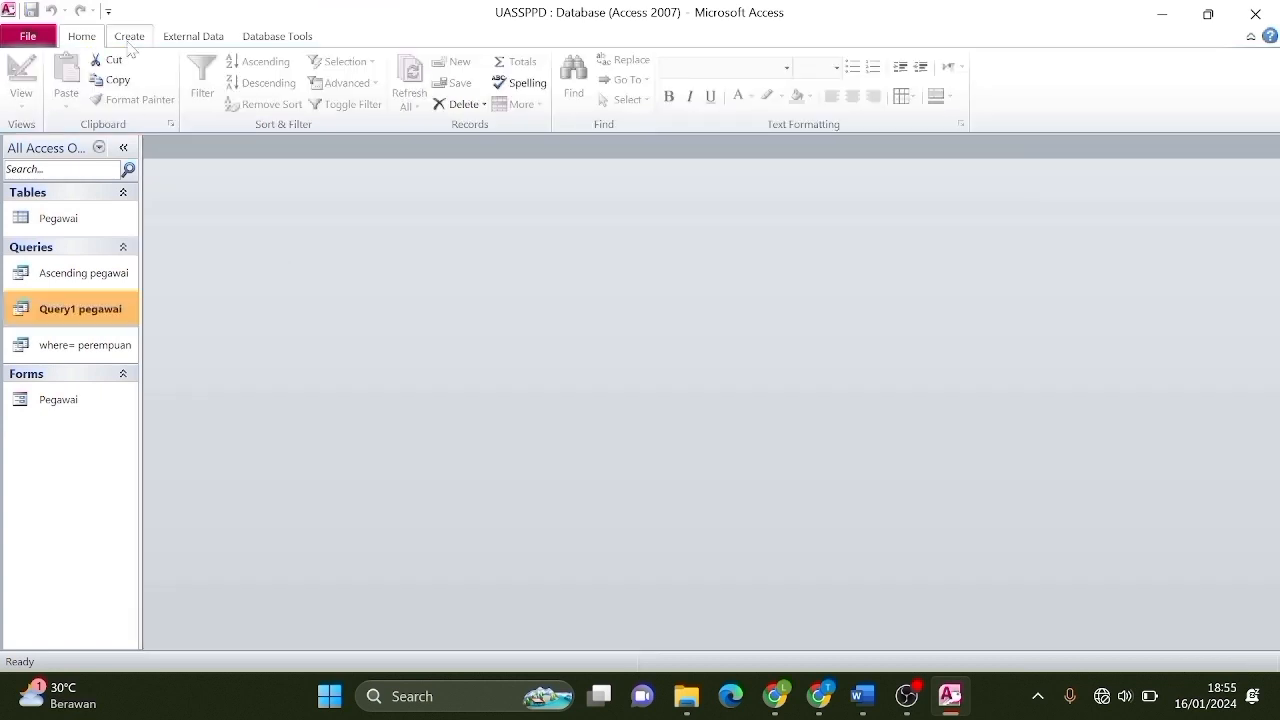
Build a design query on Pegawai with only Nama Pegawai and run it.
click(129, 38)
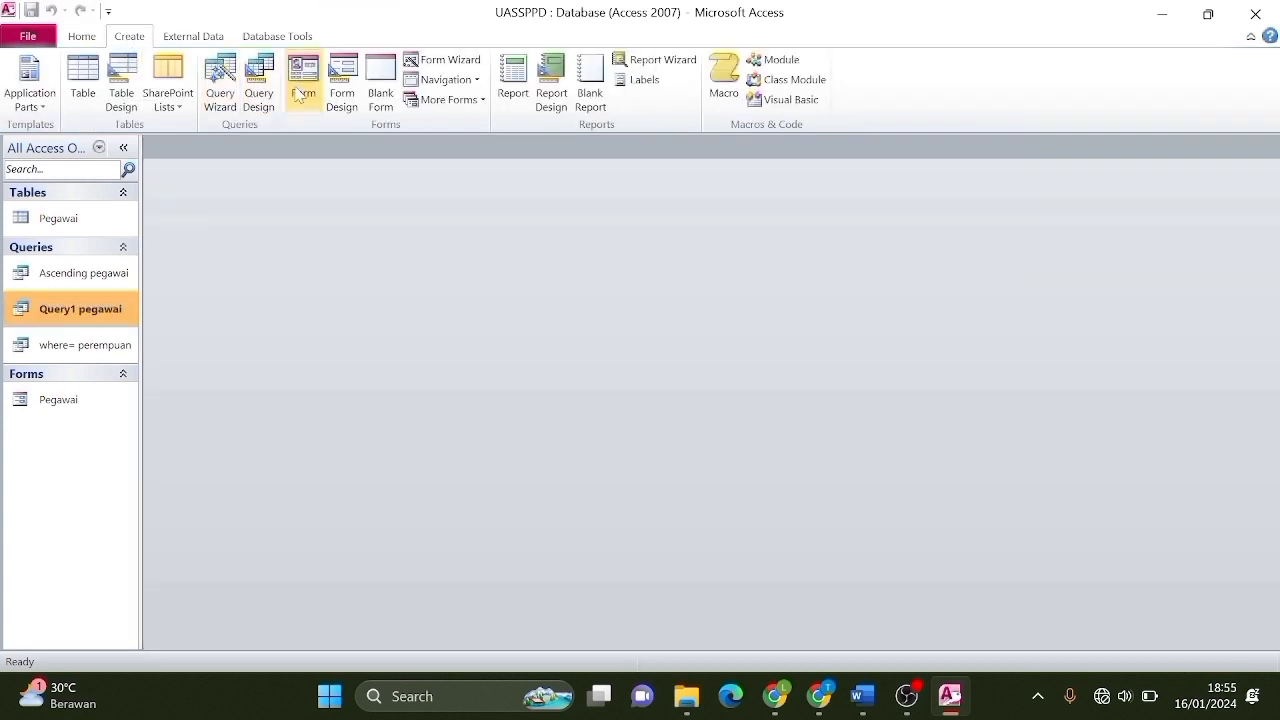
click(260, 88)
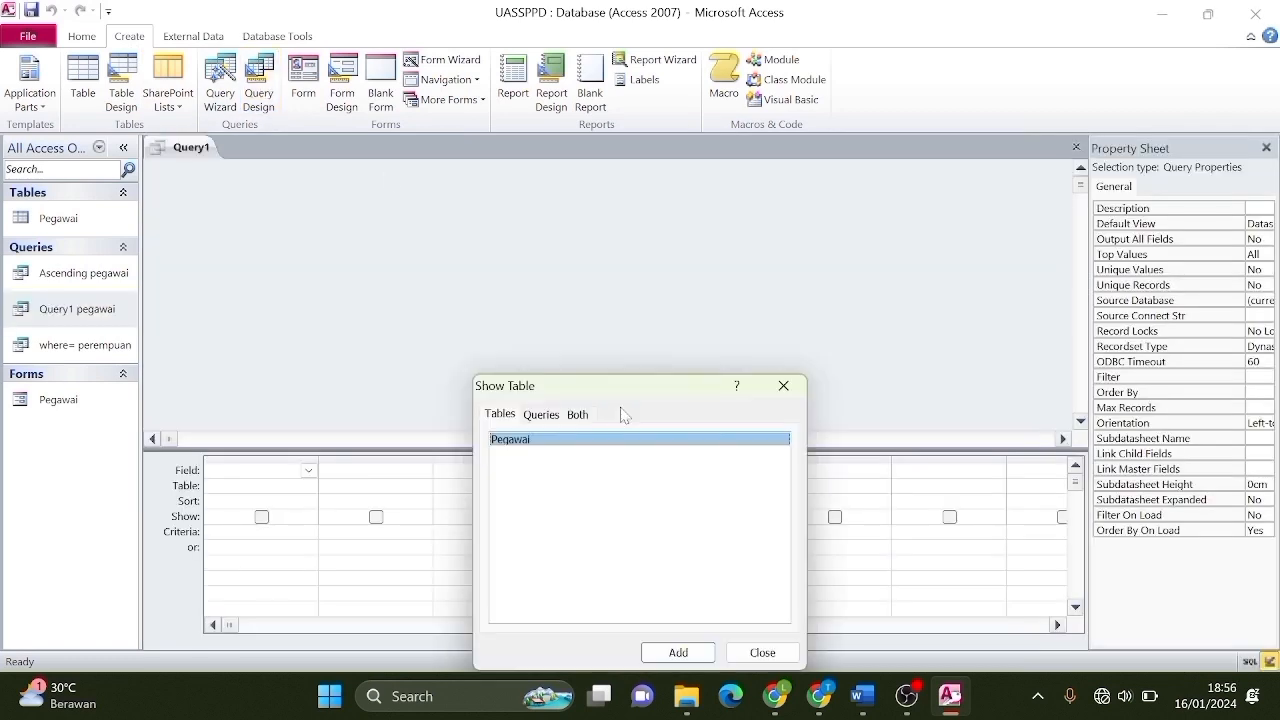
click(678, 653)
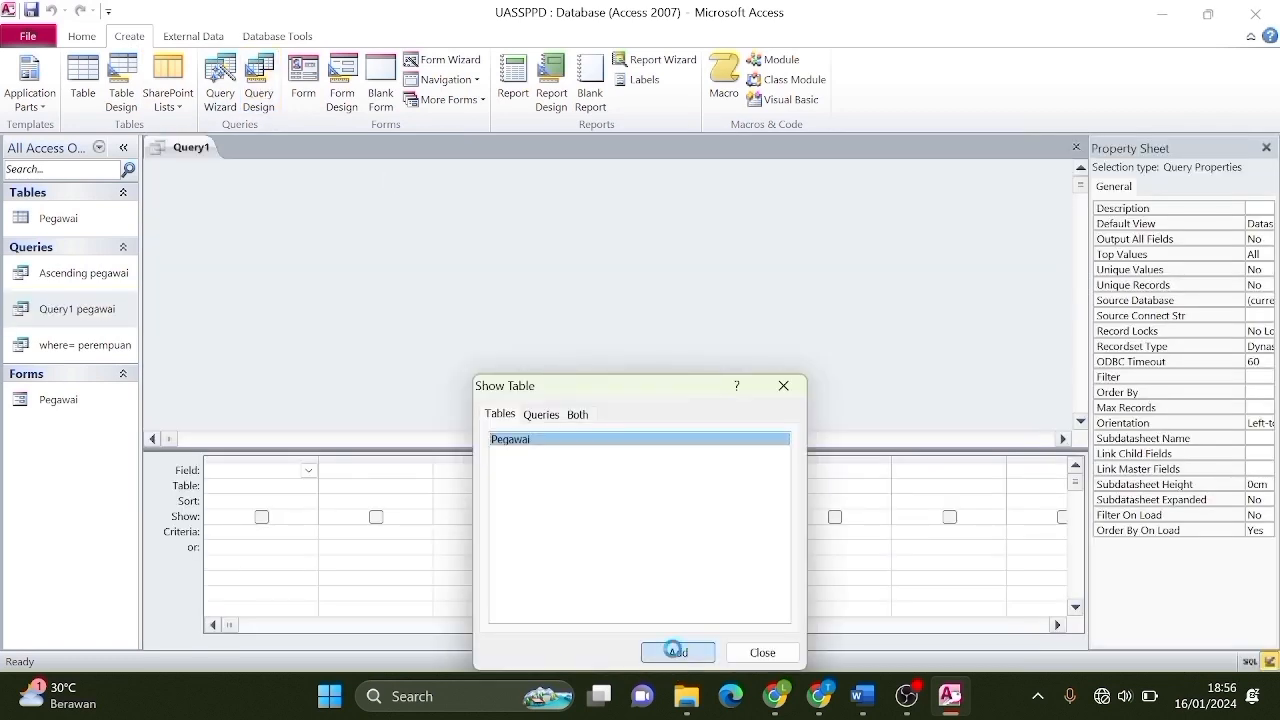
click(763, 653)
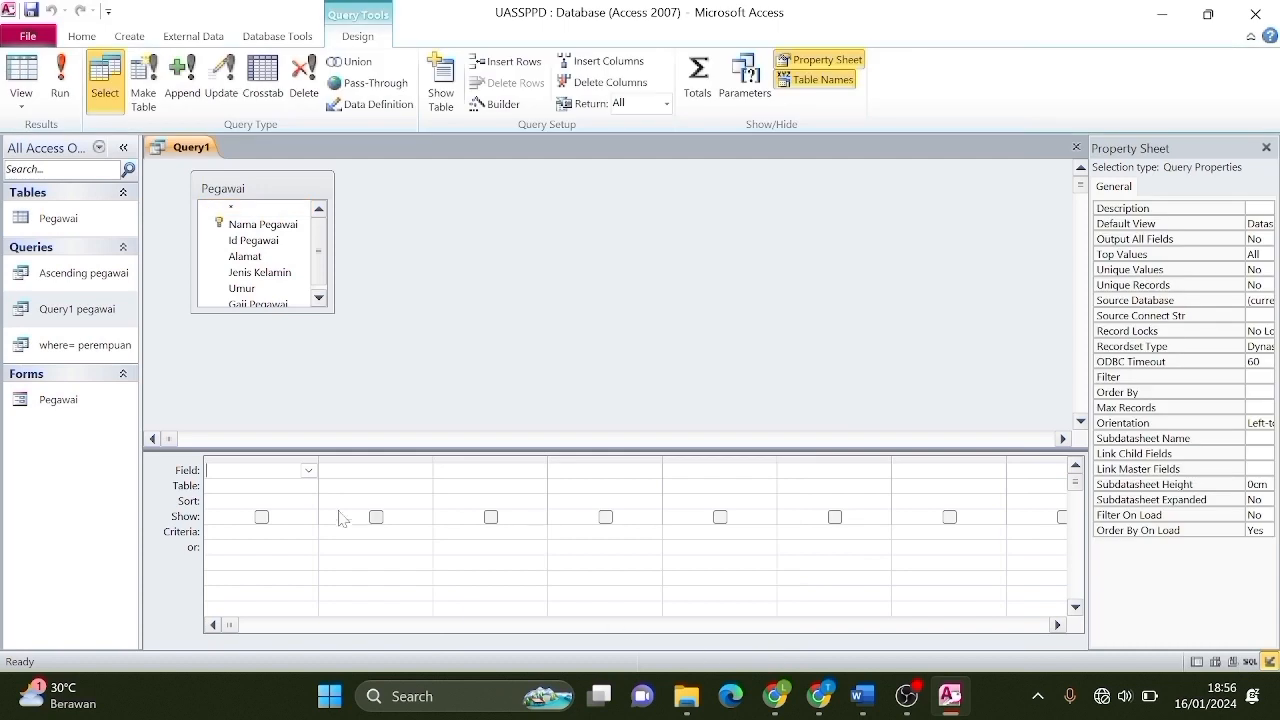
click(309, 470)
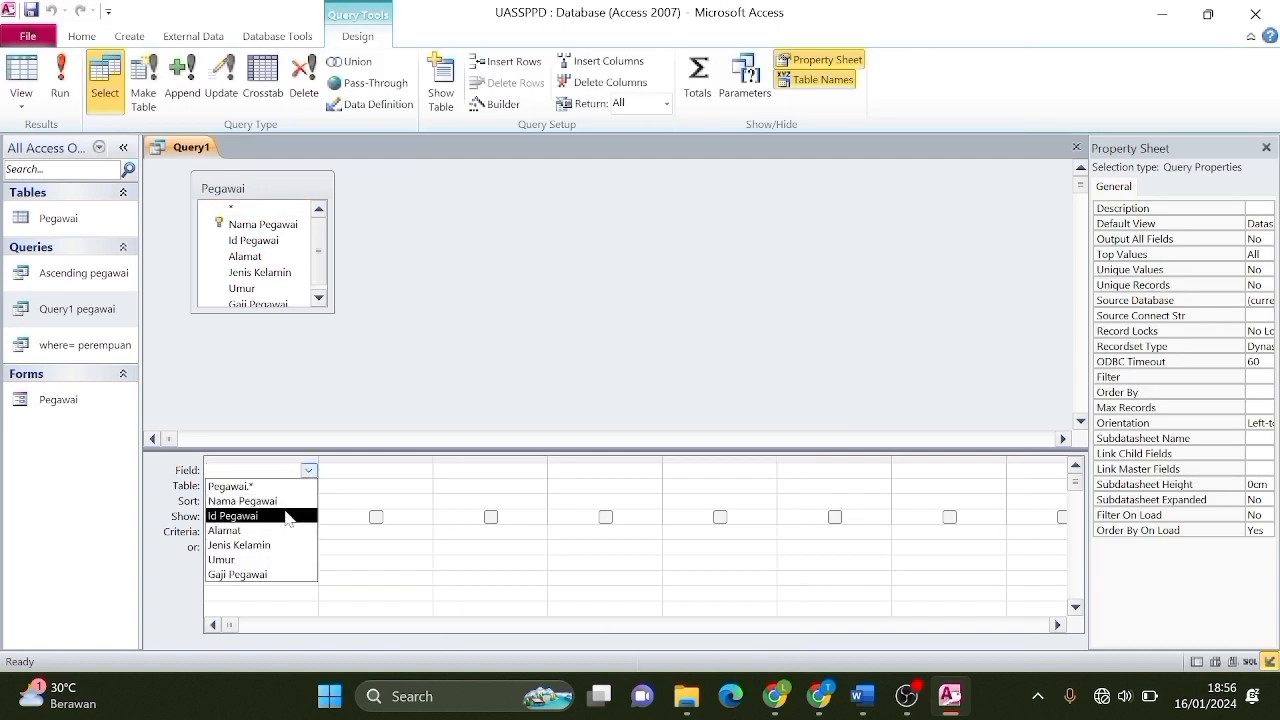
click(288, 503)
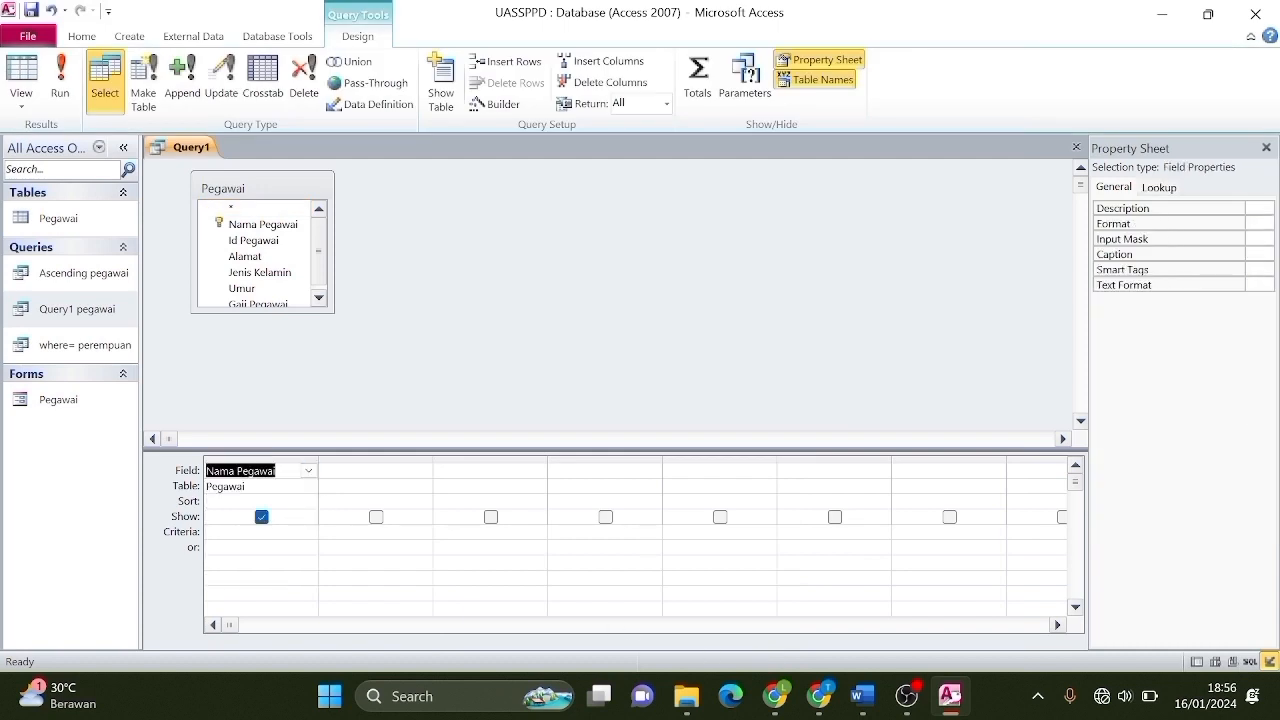
click(63, 84)
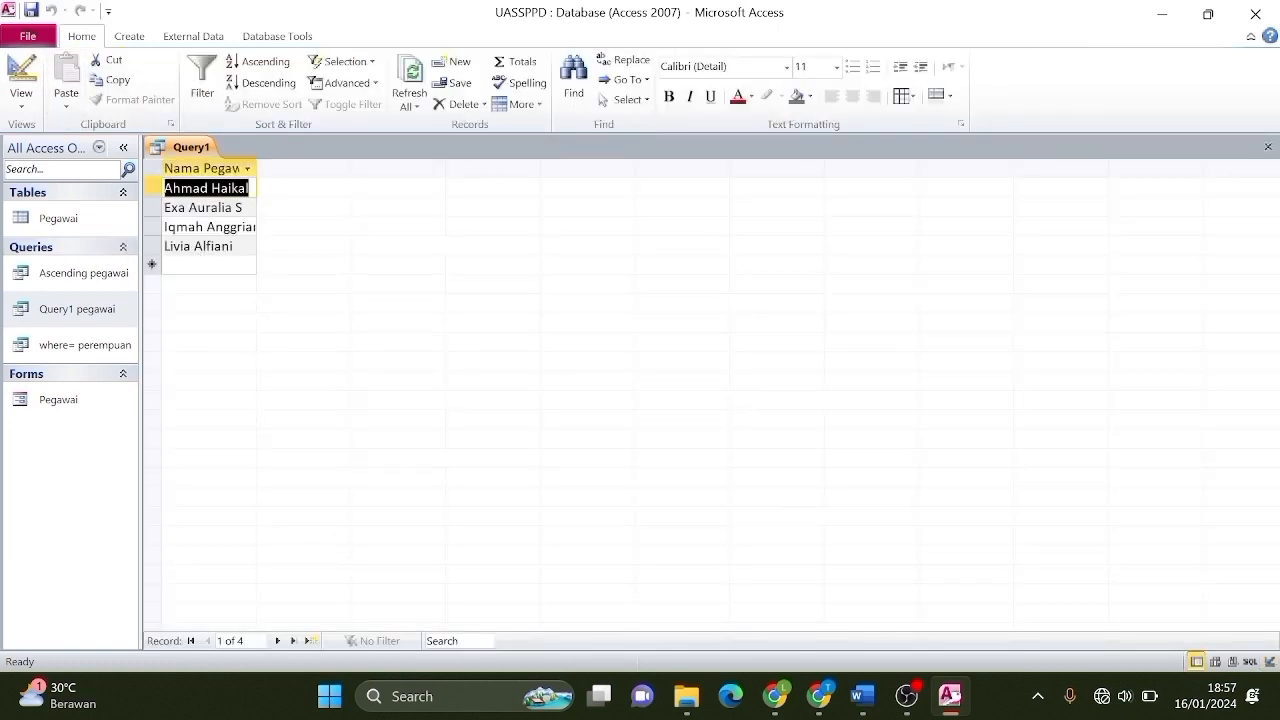
Save the Query1 tab showing only Nama Pegawai as the query '1 field nama pegawai'.
right_click(181, 160)
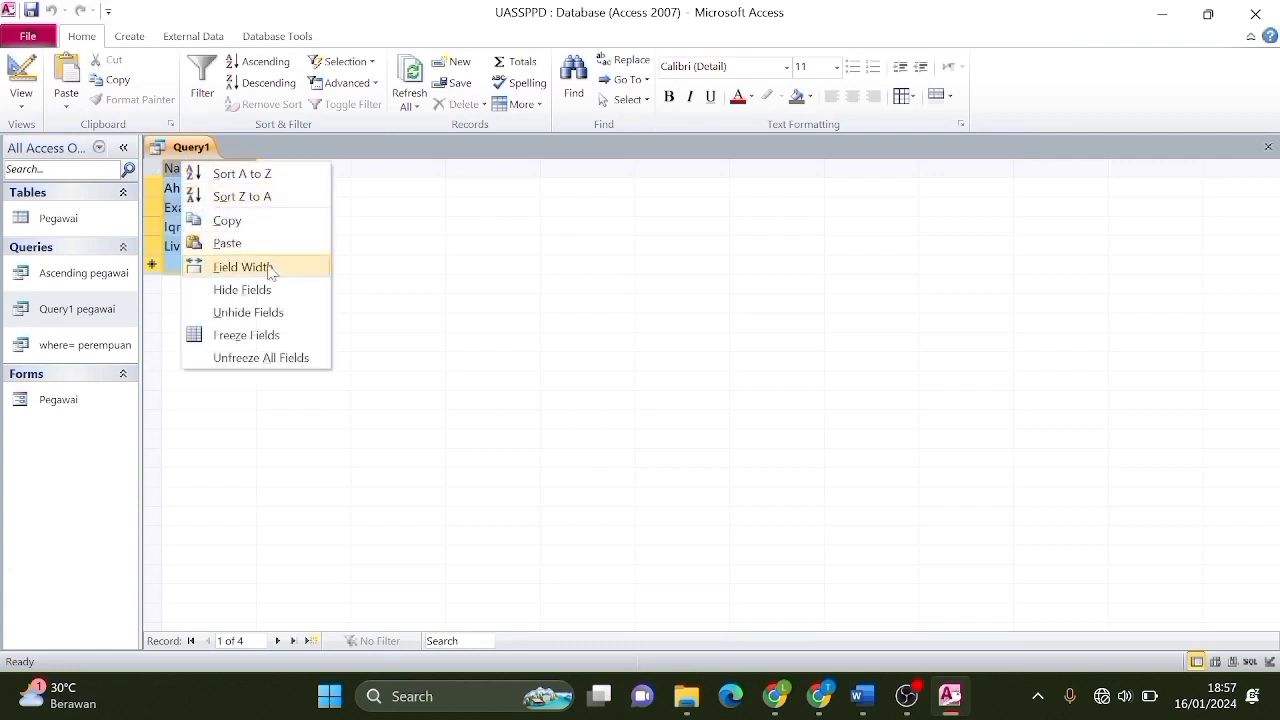
click(374, 281)
right_click(207, 150)
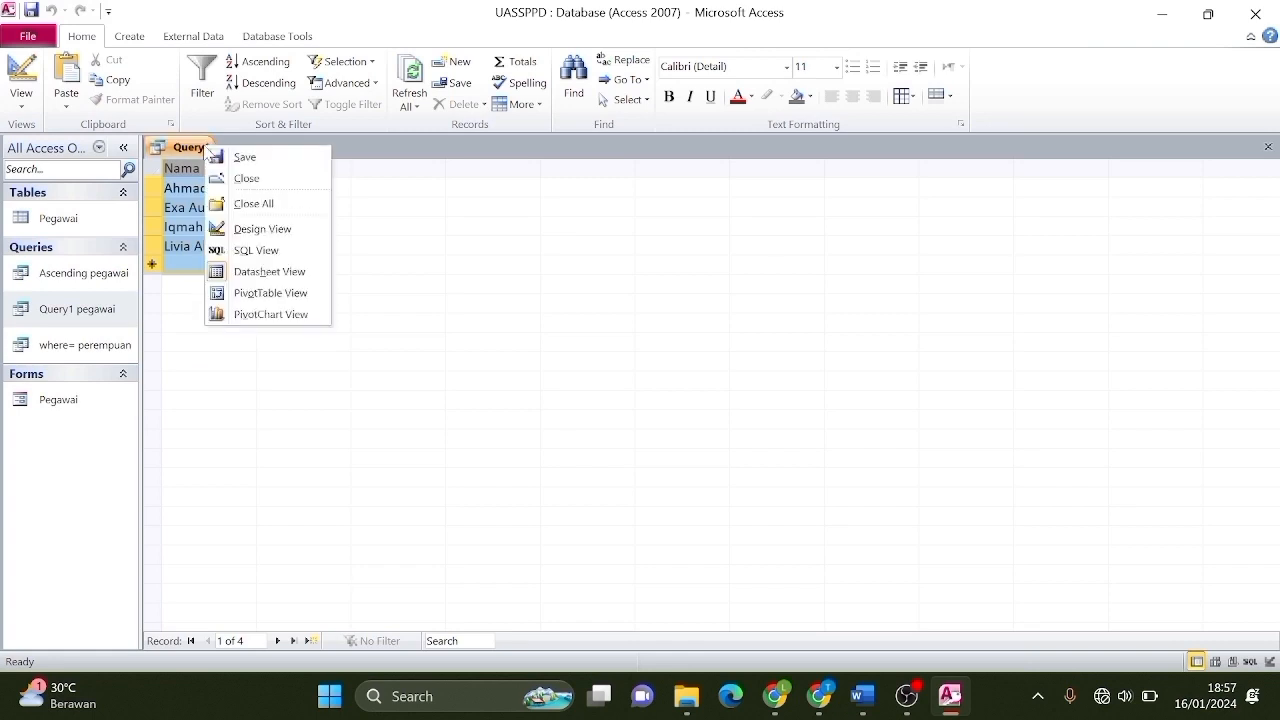
click(244, 157)
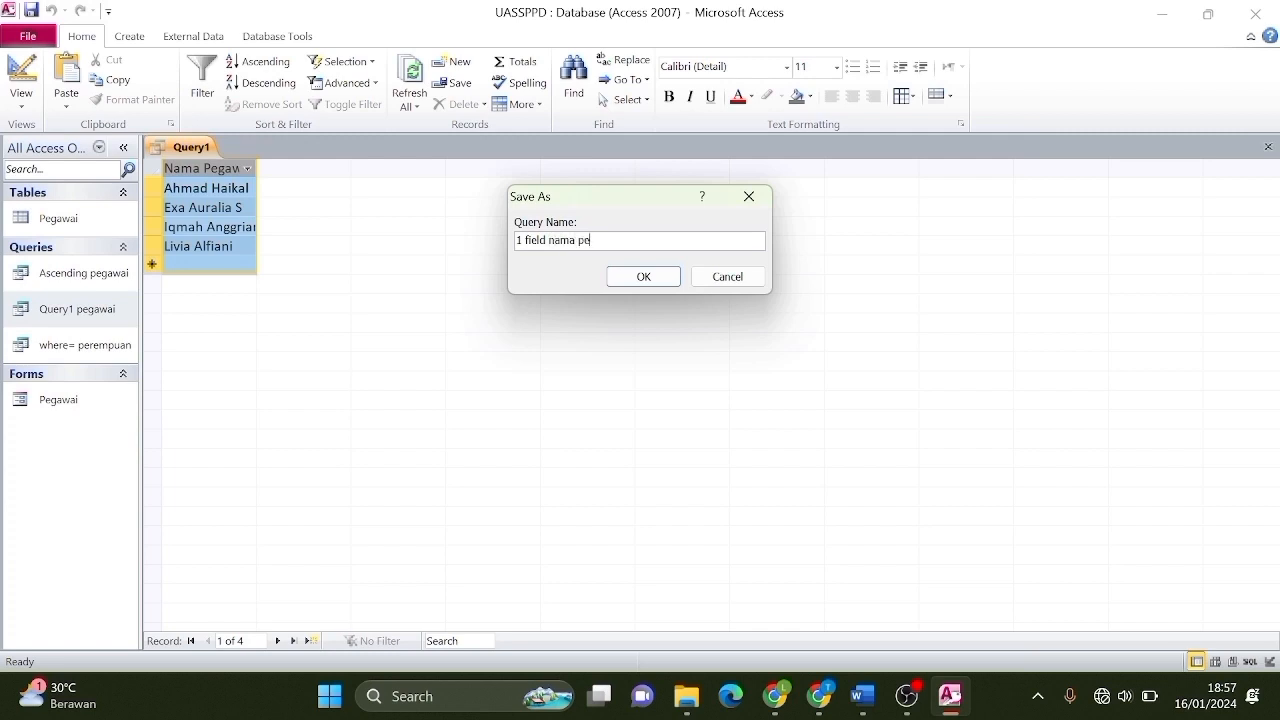
click(645, 277)
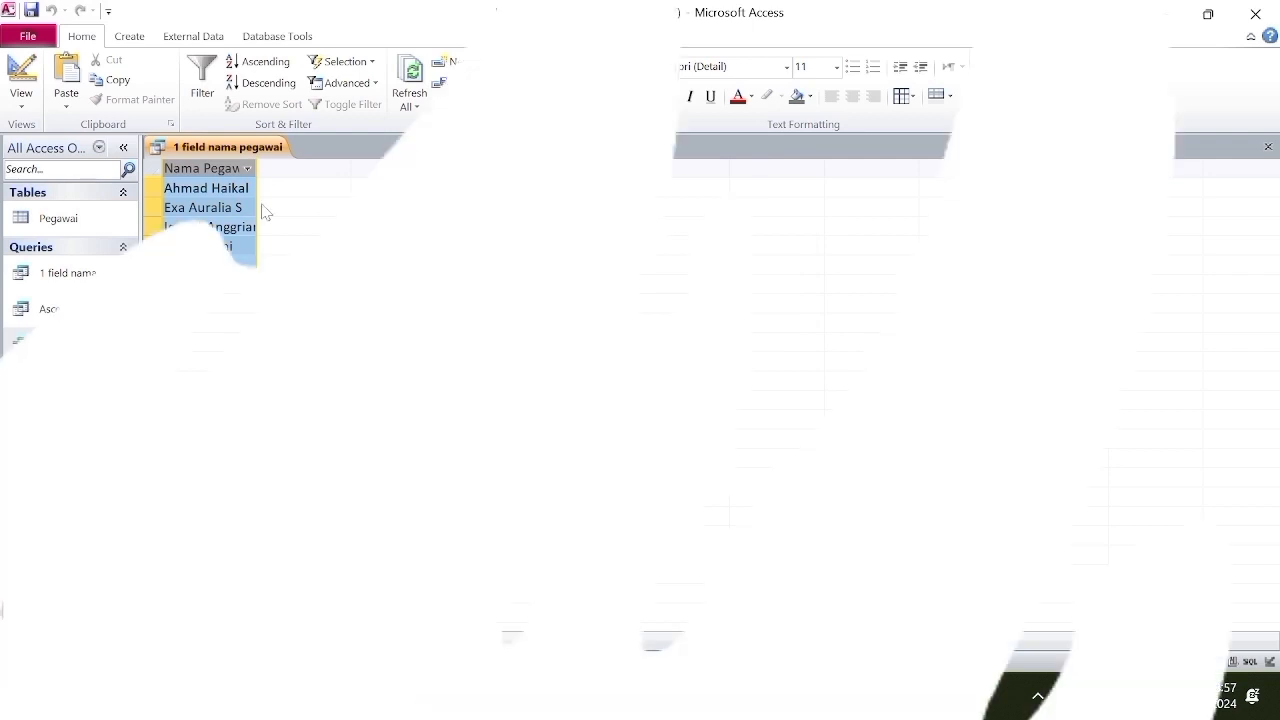